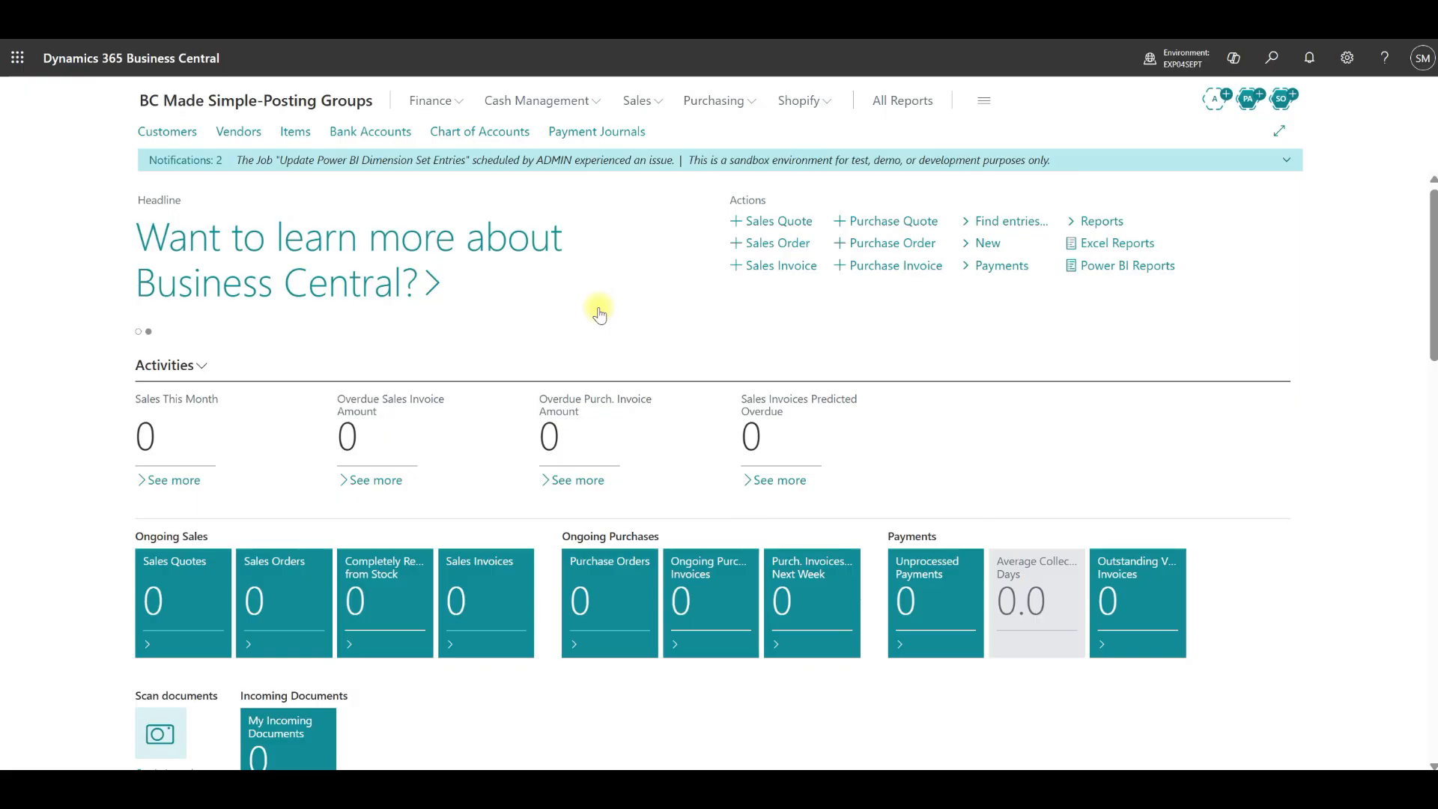
# Search for "CUSTOMER POST" and open the Customer Posting Groups page
pyautogui.click(1270, 58)
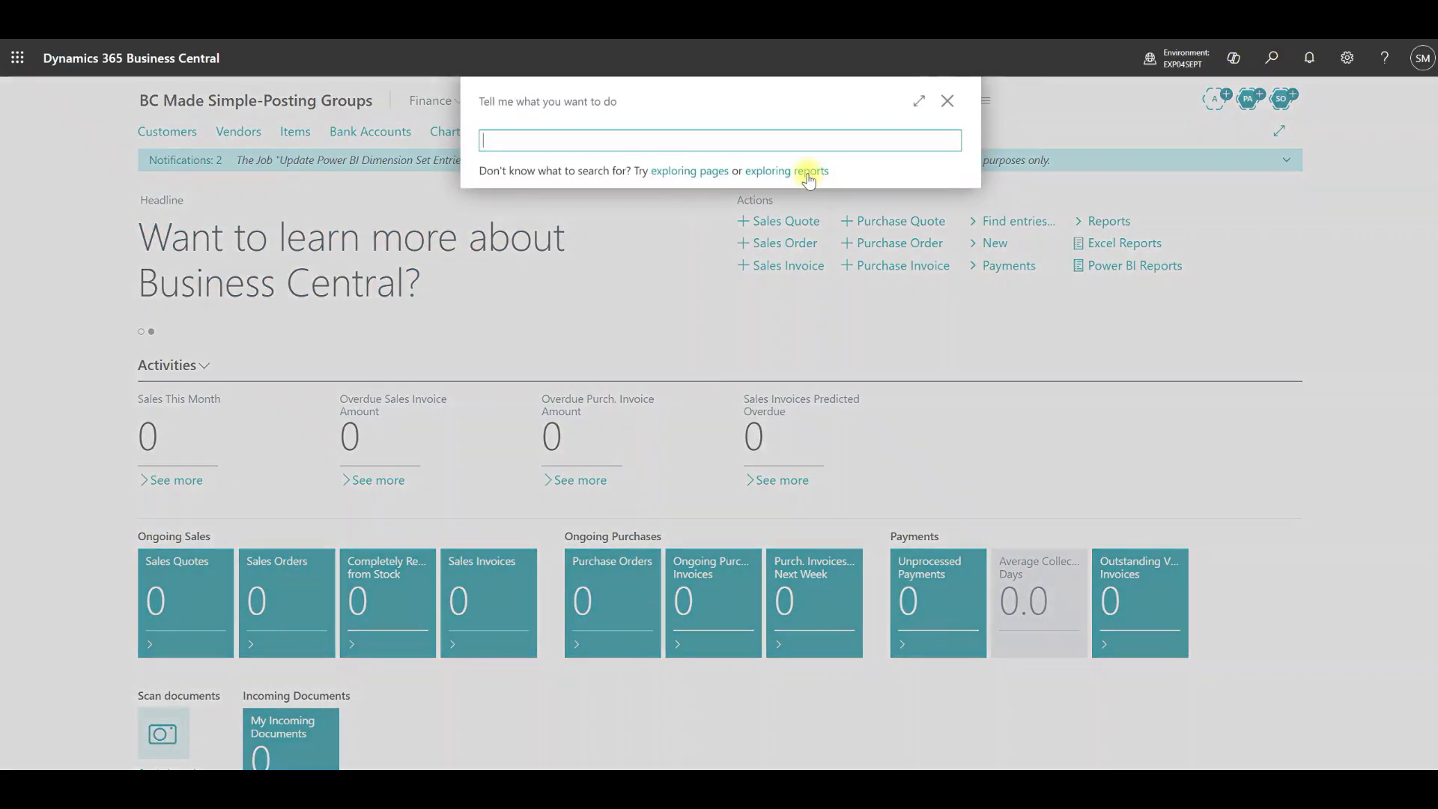
pyautogui.click(798, 141)
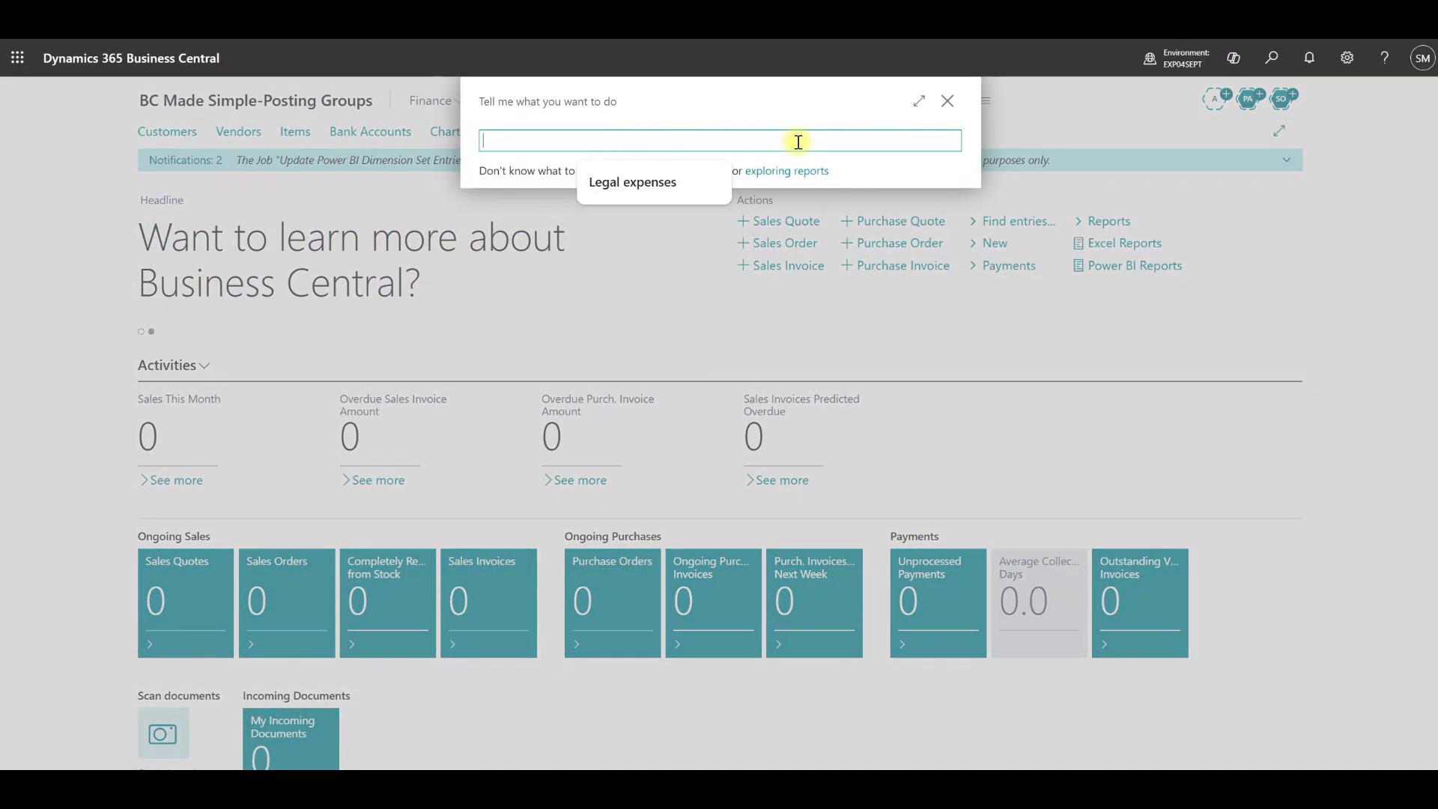
pyautogui.write('CUSTOMER POST')
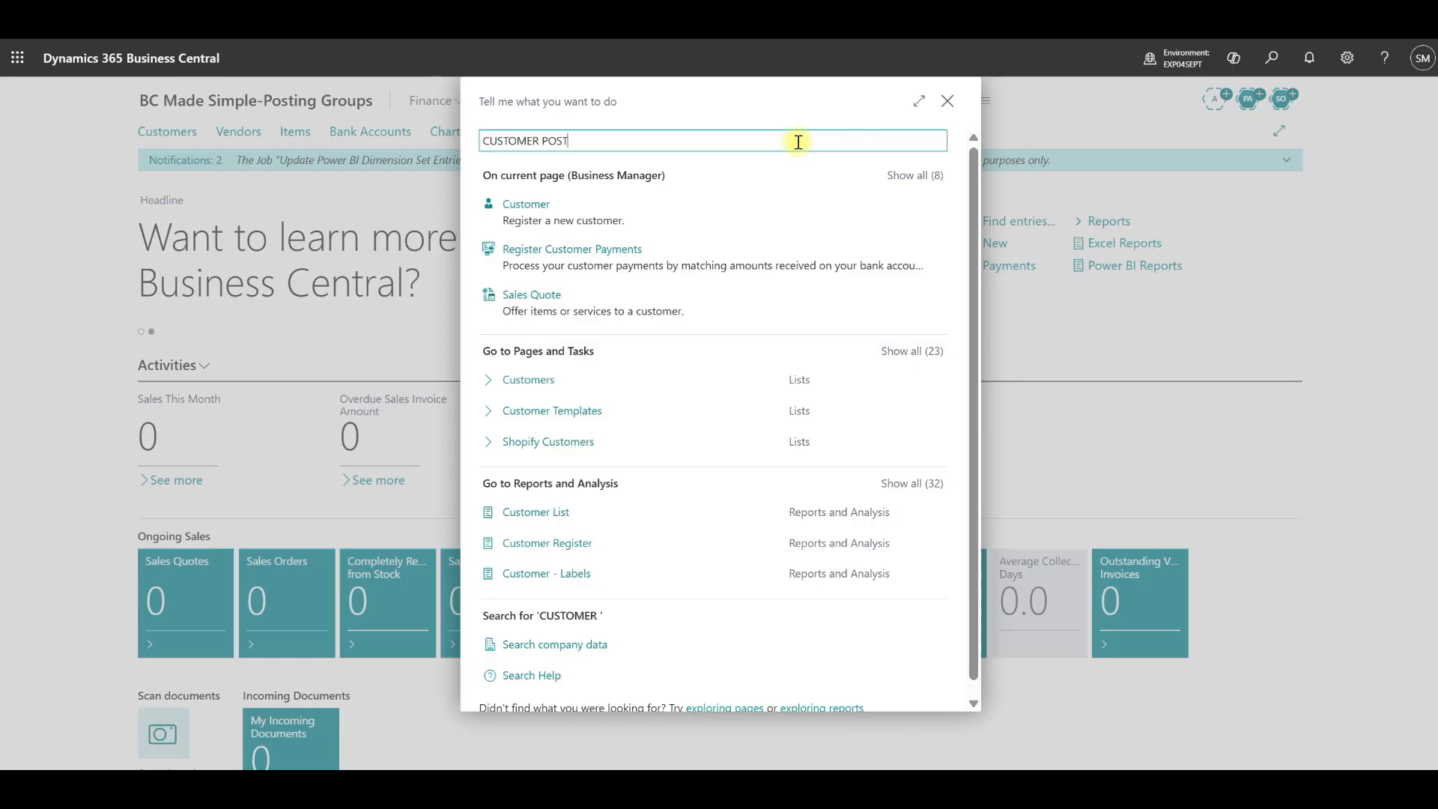
pyautogui.click(577, 341)
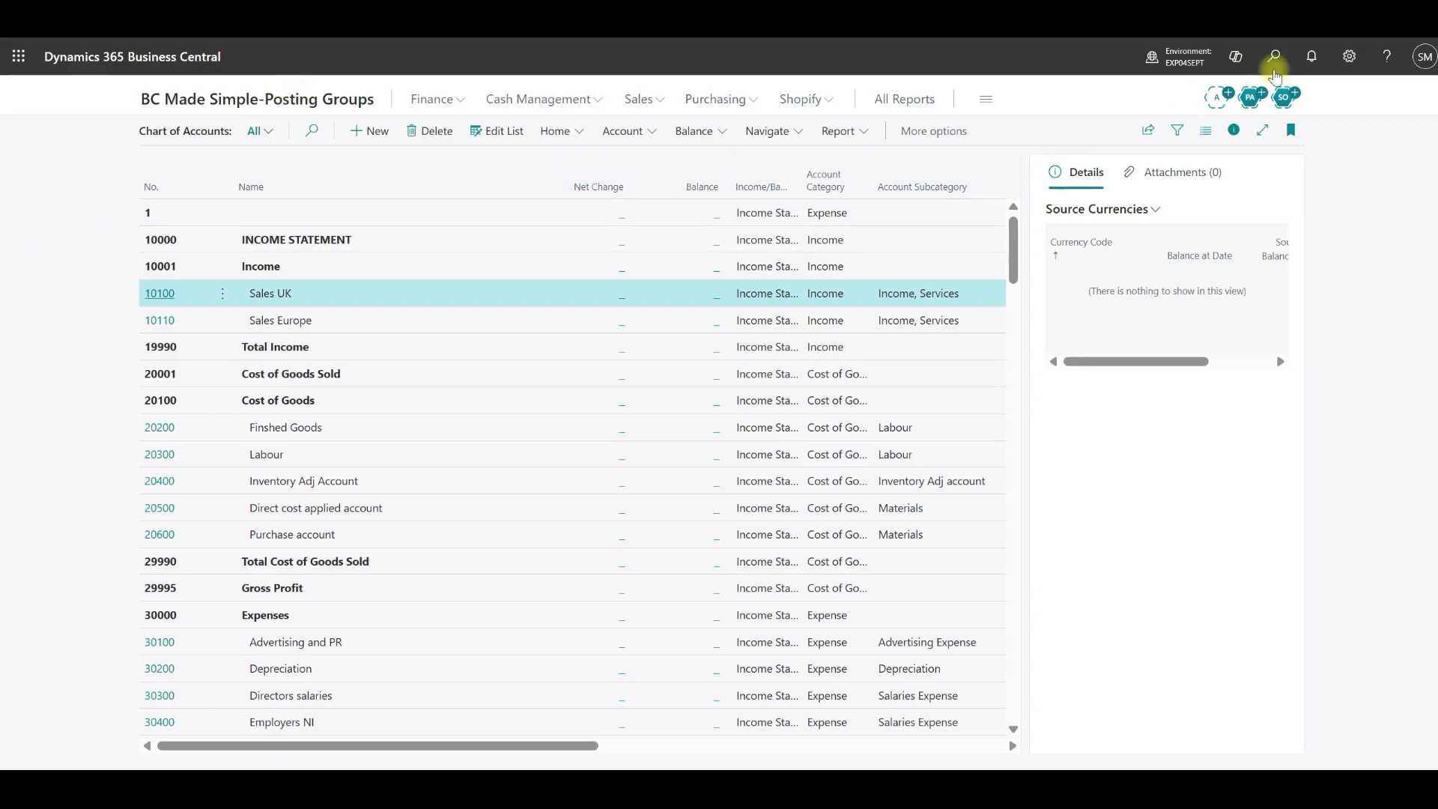
# Open the card of Customer One from the Customers list and examine its posting details in the Invoicing section
pyautogui.click(1275, 57)
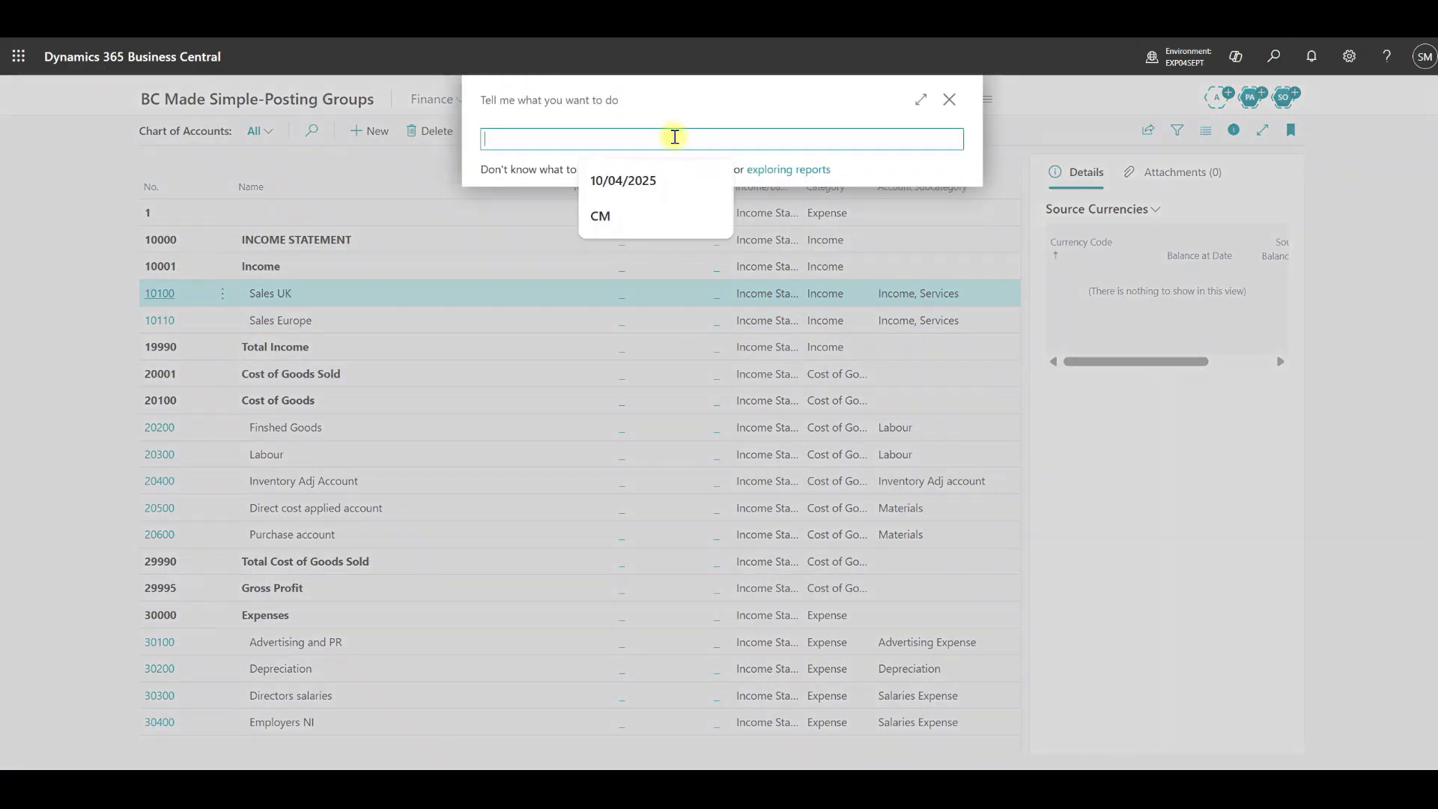
pyautogui.write('customer')
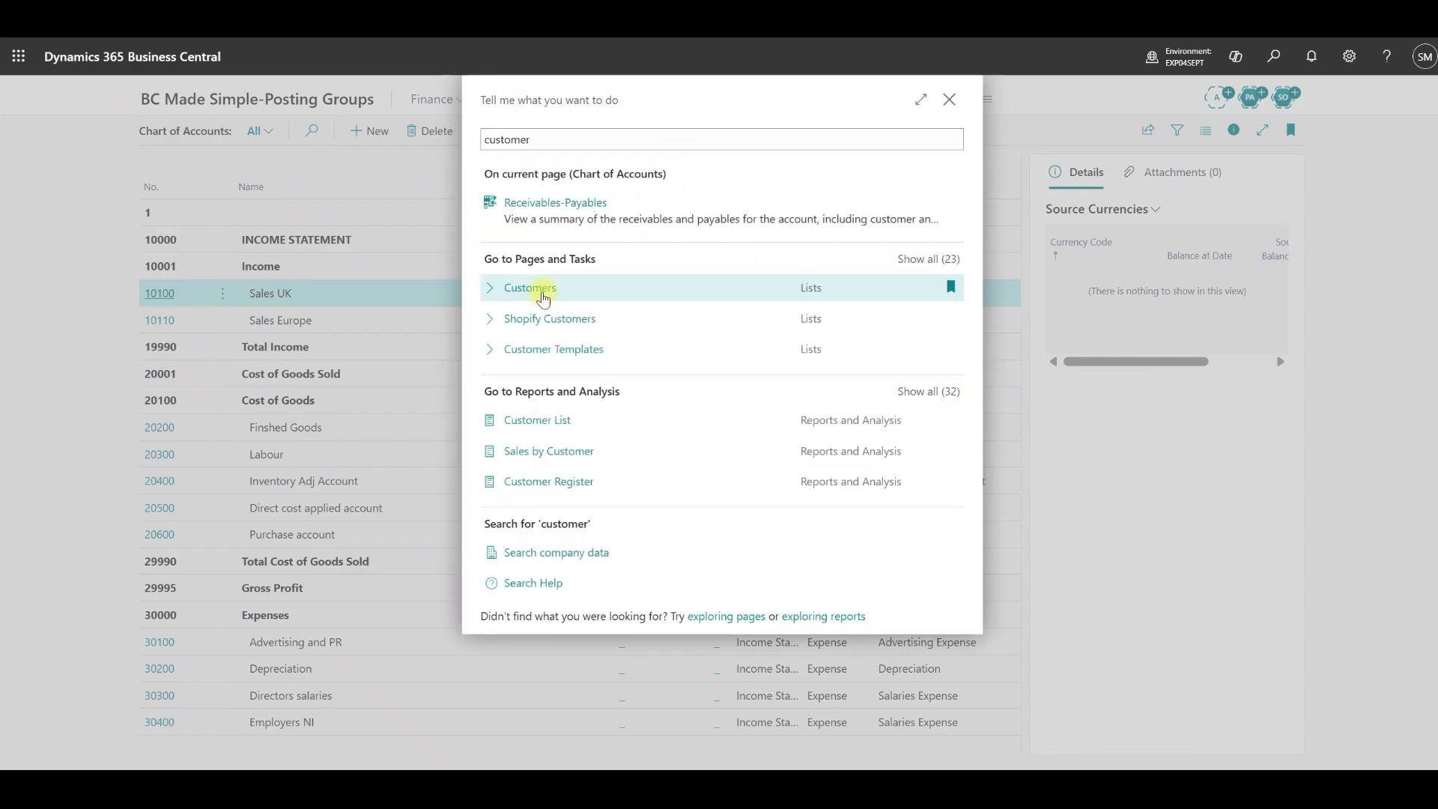
pyautogui.click(544, 299)
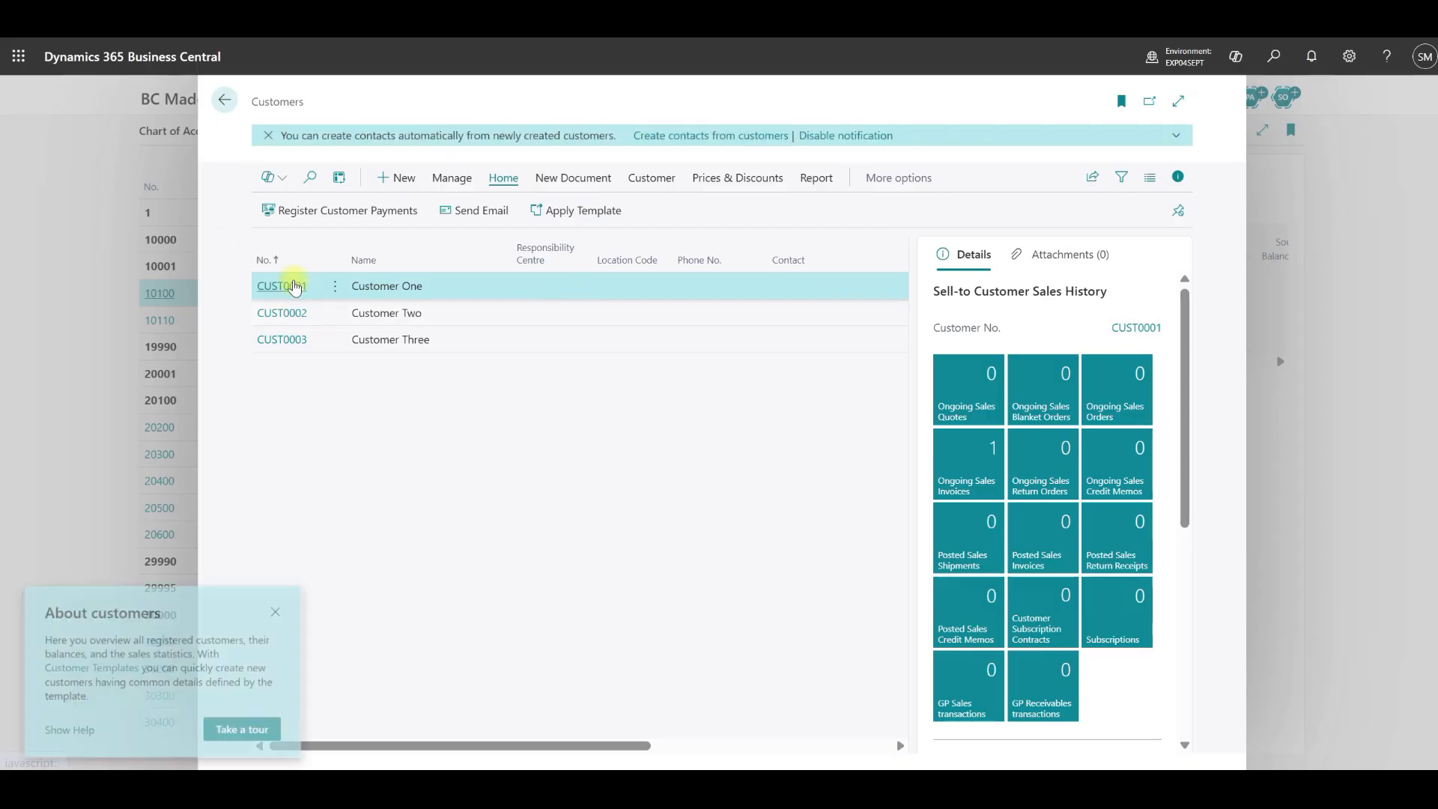
pyautogui.click(285, 287)
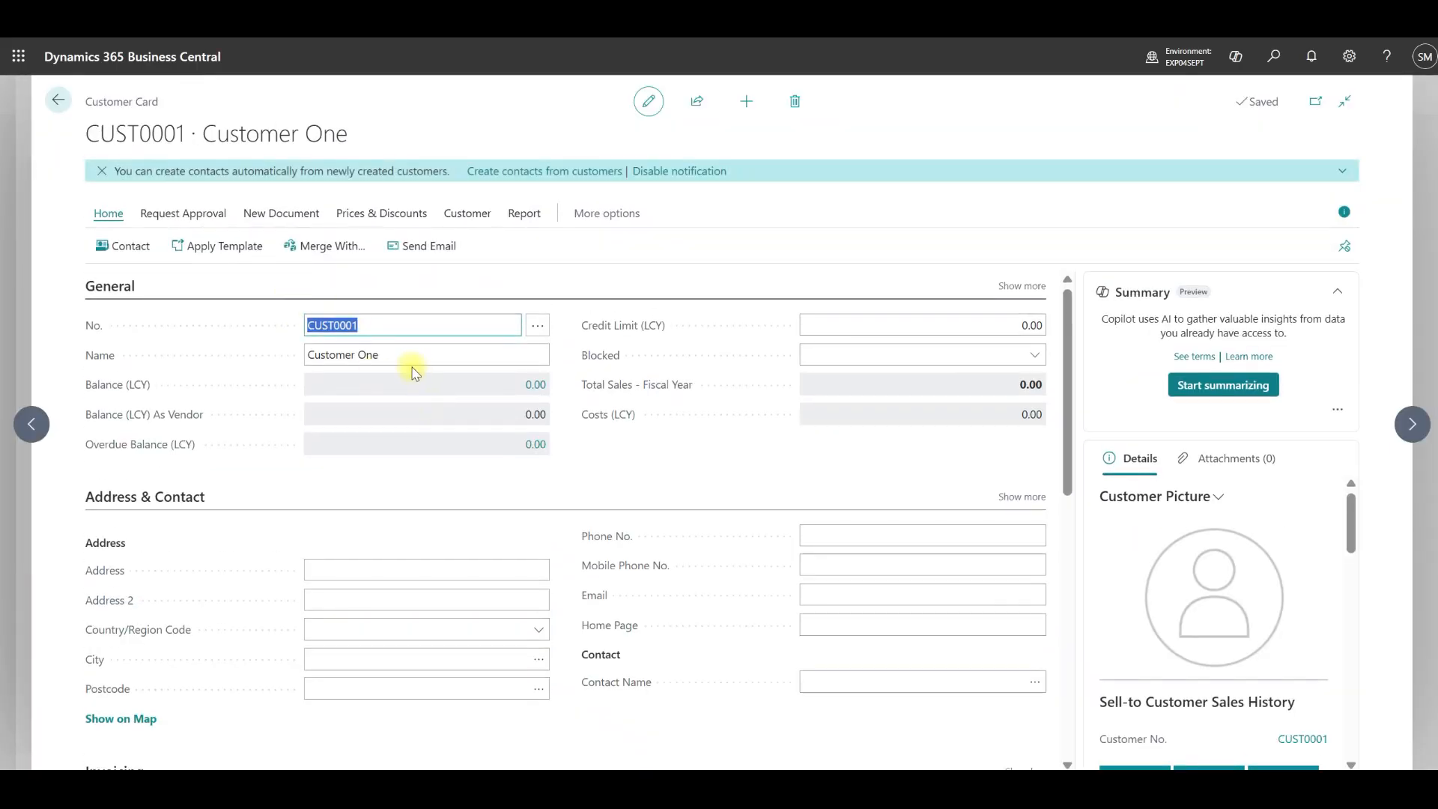
pyautogui.scroll(-3, 411, 369)
pyautogui.scroll(-1, 412, 364)
pyautogui.scroll(1, 412, 365)
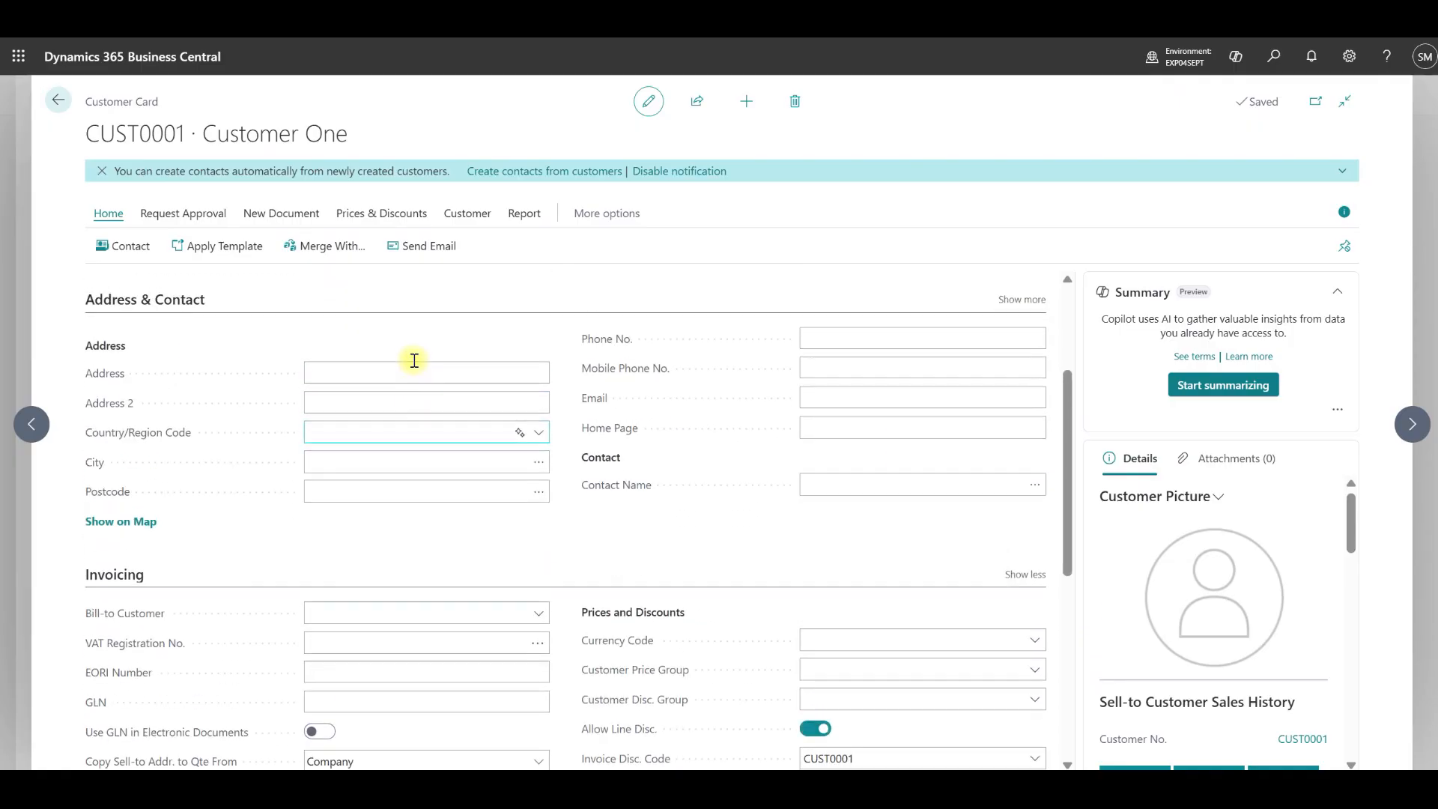
pyautogui.scroll(-4, 413, 364)
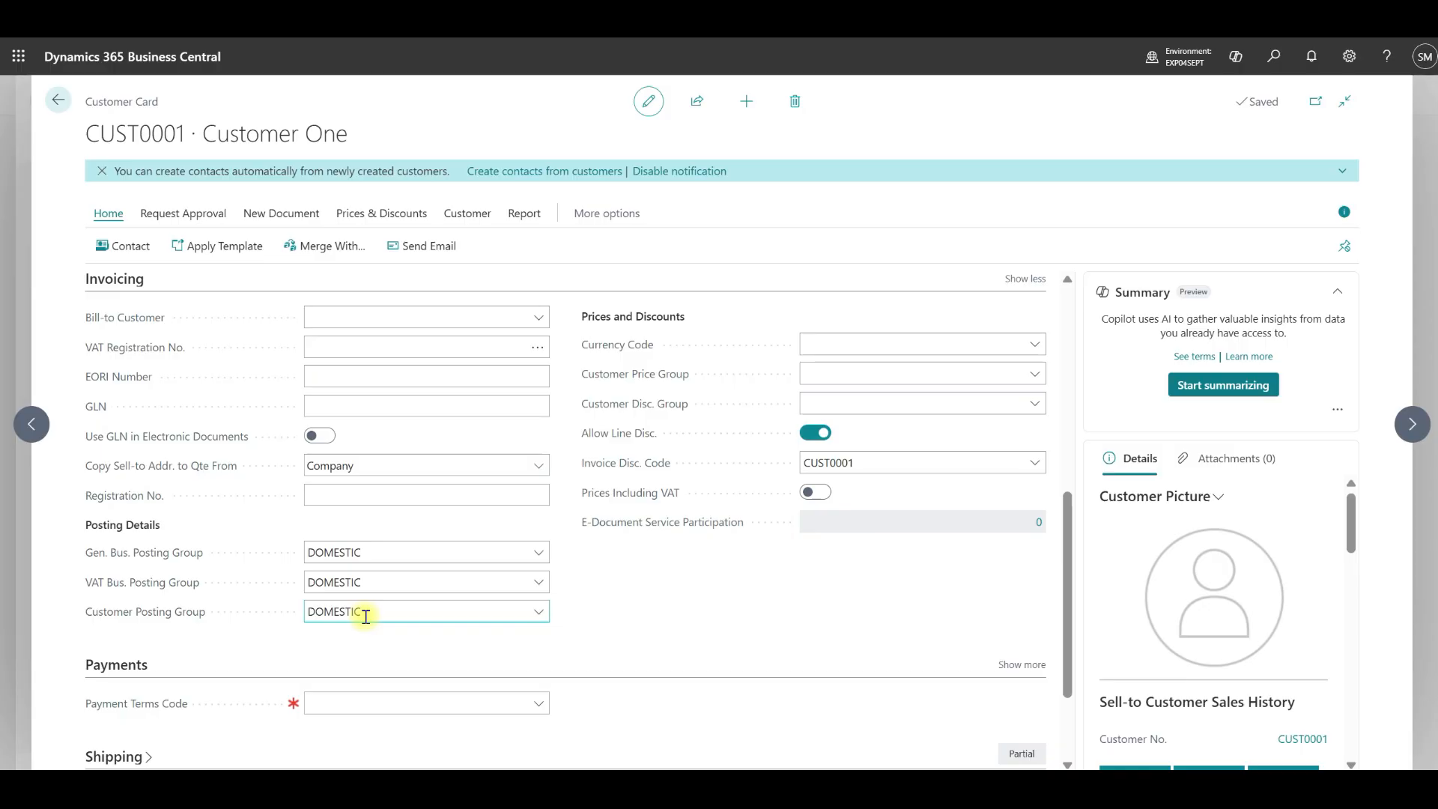
# Create a new sales invoice for Customer One and set its first line's type to G/L Account
pyautogui.click(279, 214)
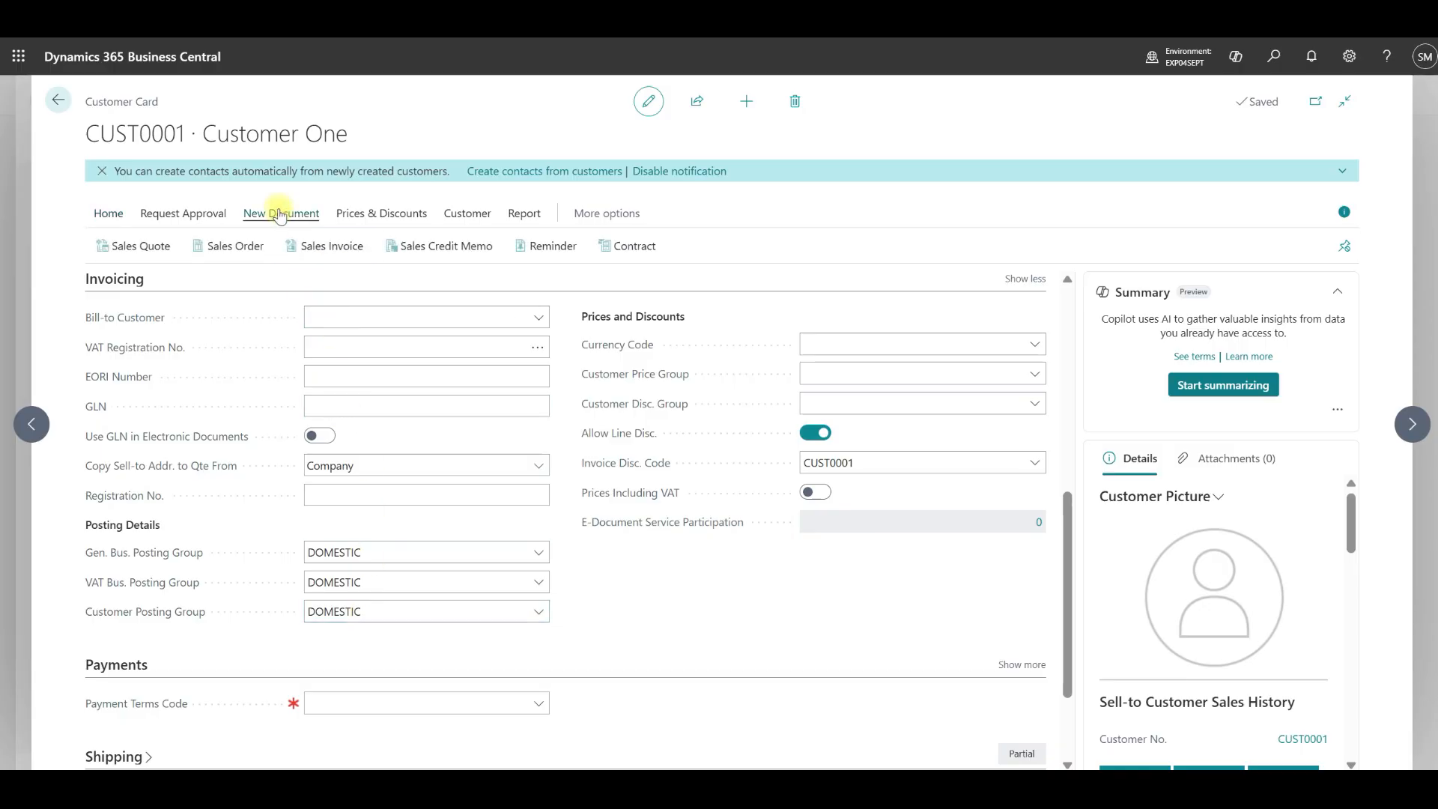
pyautogui.click(354, 253)
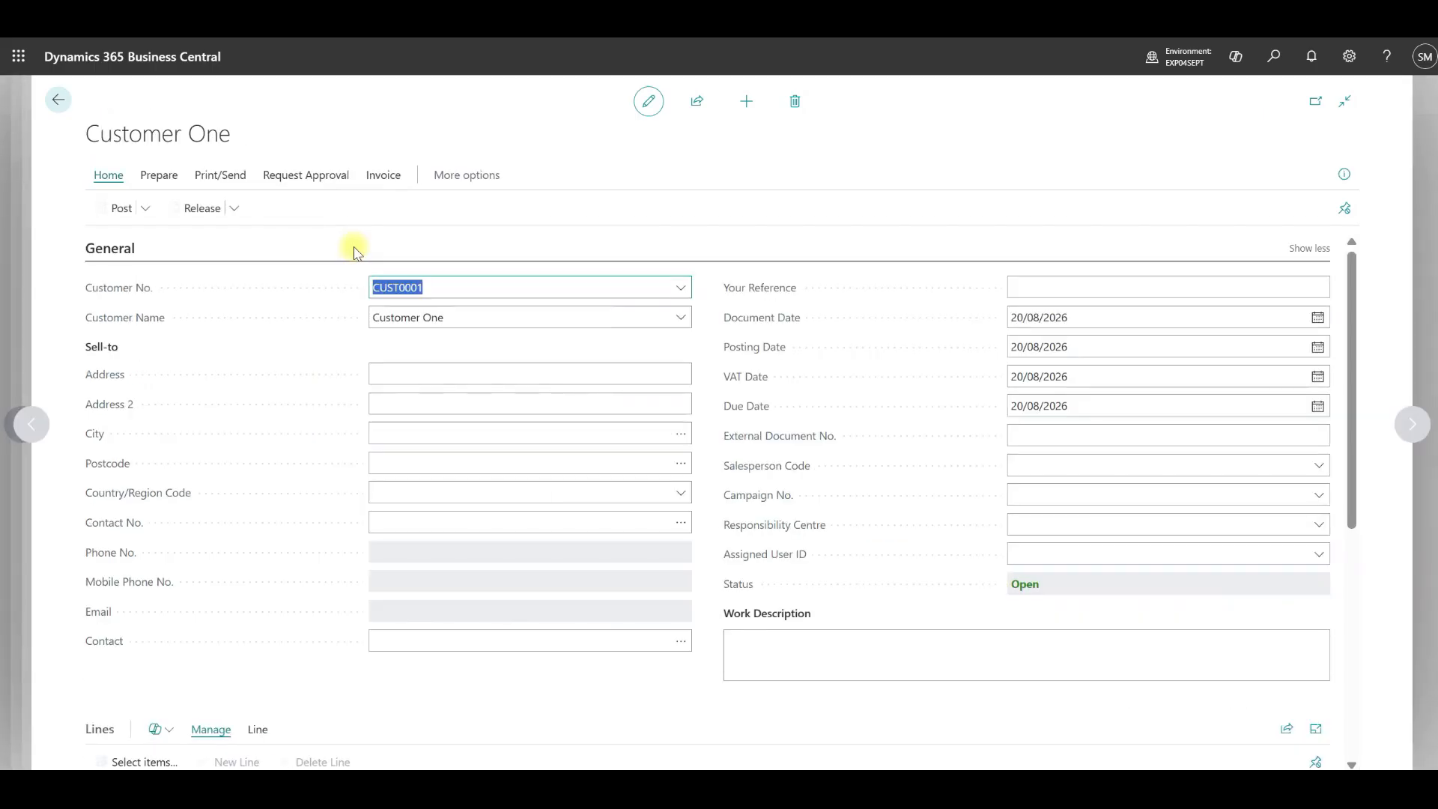
pyautogui.scroll(-3, 257, 314)
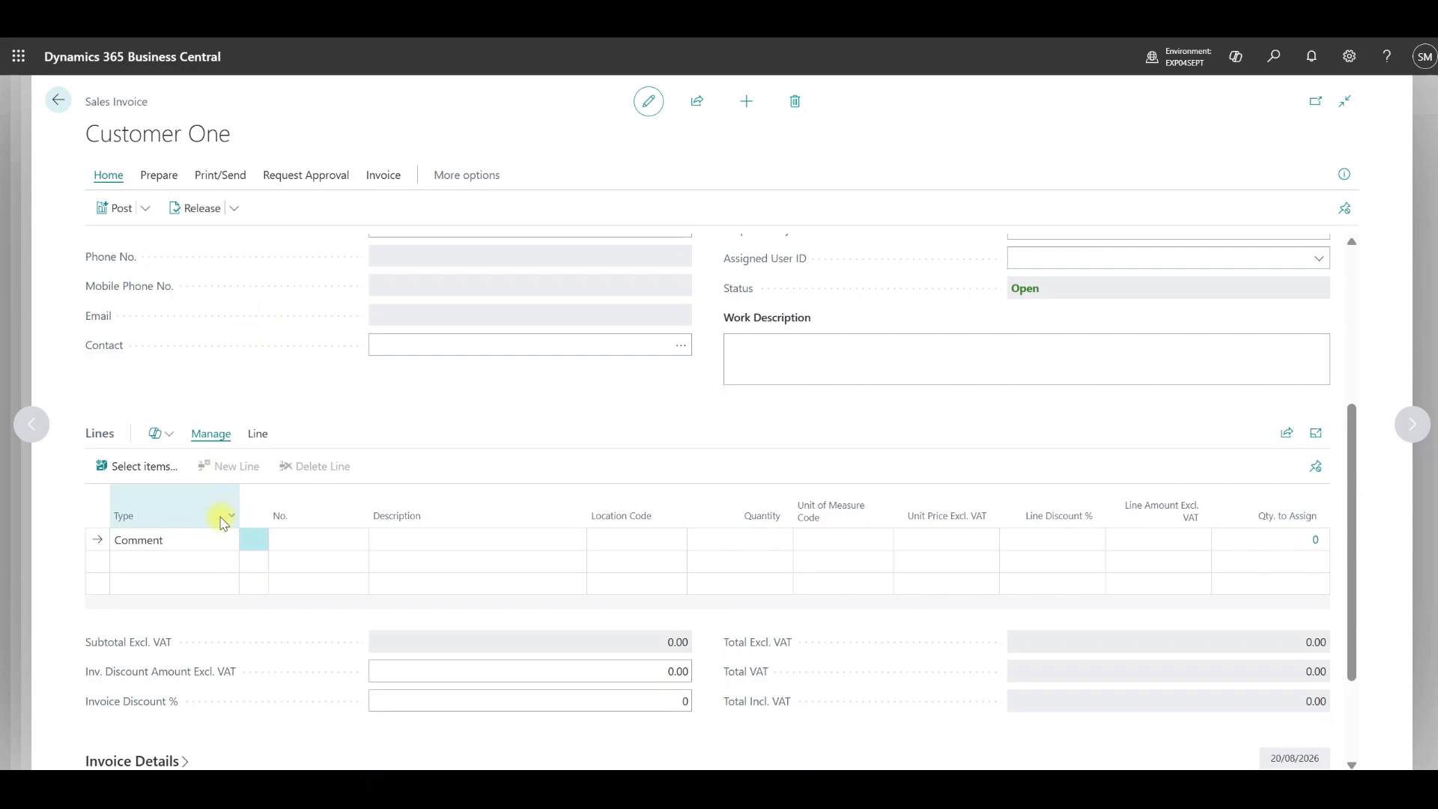
pyautogui.click(221, 539)
pyautogui.click(222, 541)
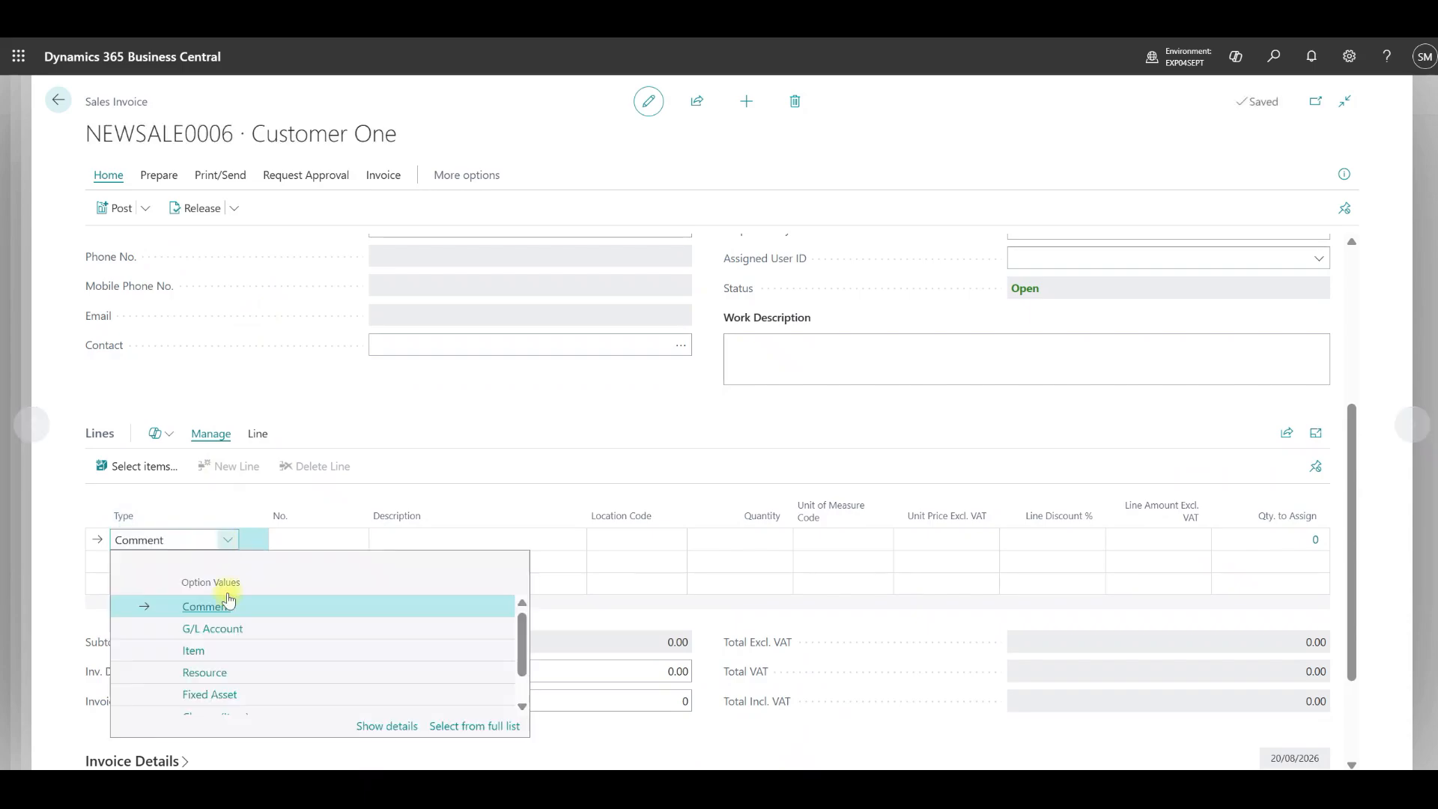
pyautogui.click(231, 626)
# Fill in the invoice line with account 10100, quantity 1 and a unit price of 200 excluding VAT
pyautogui.click(311, 541)
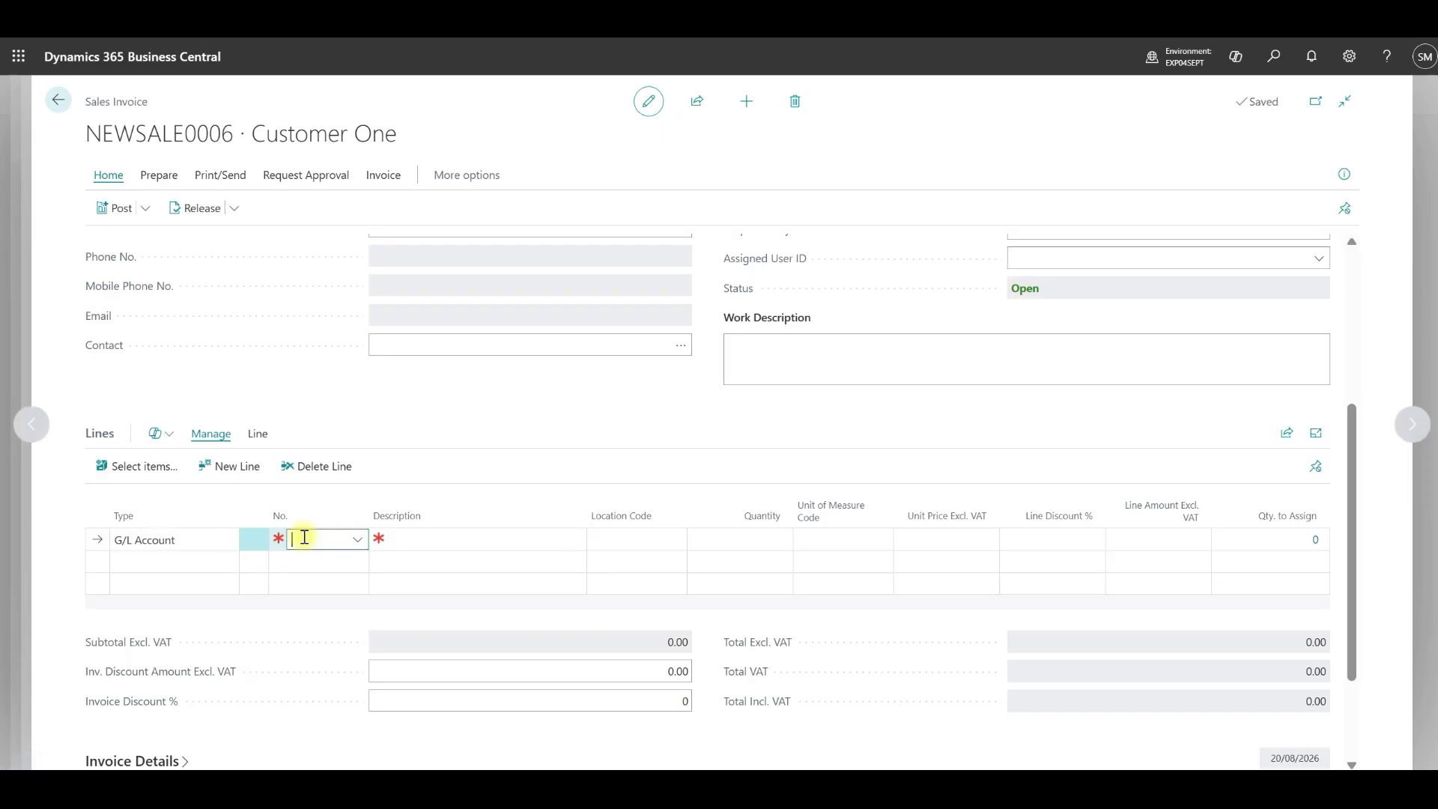
pyautogui.write('10')
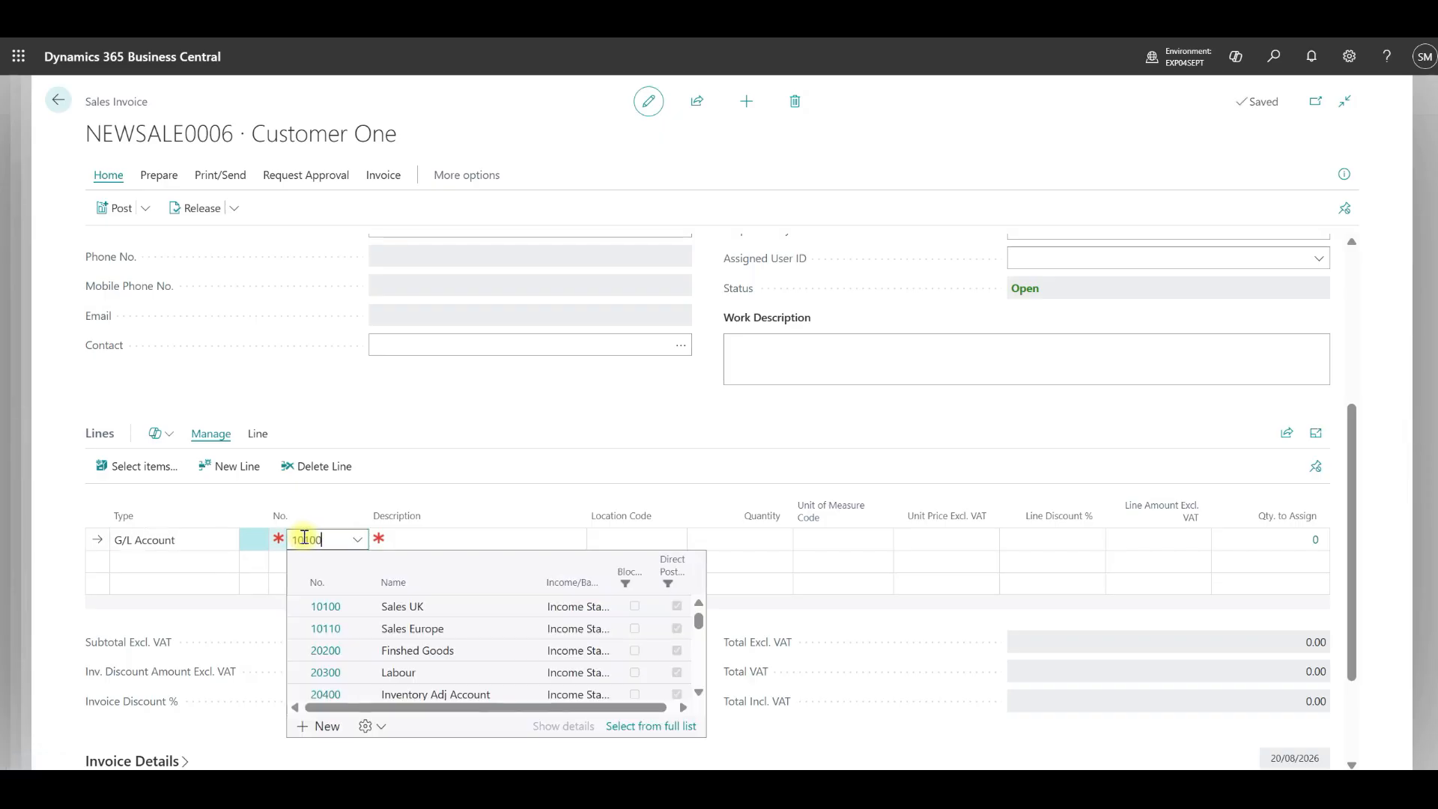
pyautogui.write('100')
pyautogui.press('Tab')
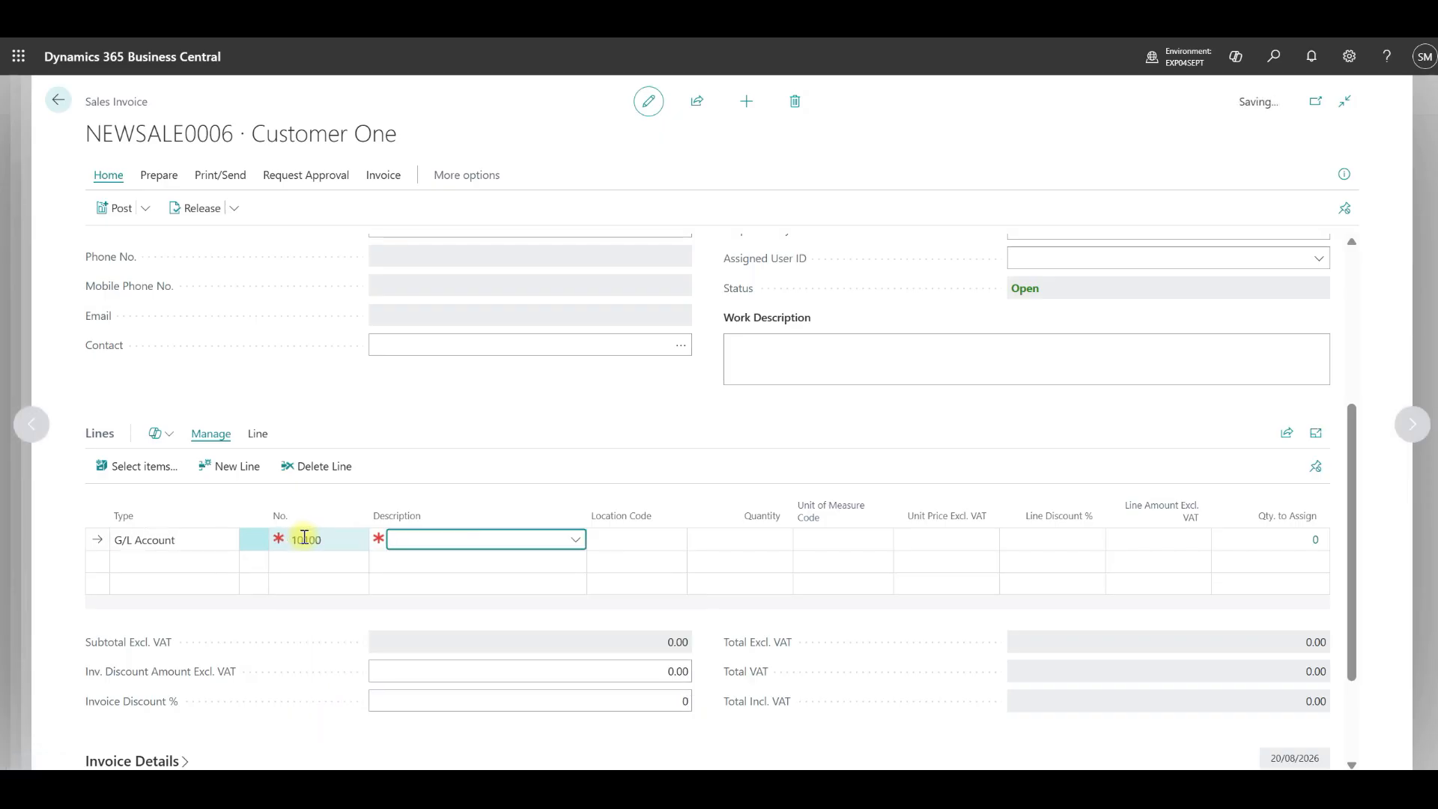
pyautogui.press('Tab')
pyautogui.press('Tab')
pyautogui.write('1')
pyautogui.press('Tab')
pyautogui.press('Tab')
pyautogui.write('200')
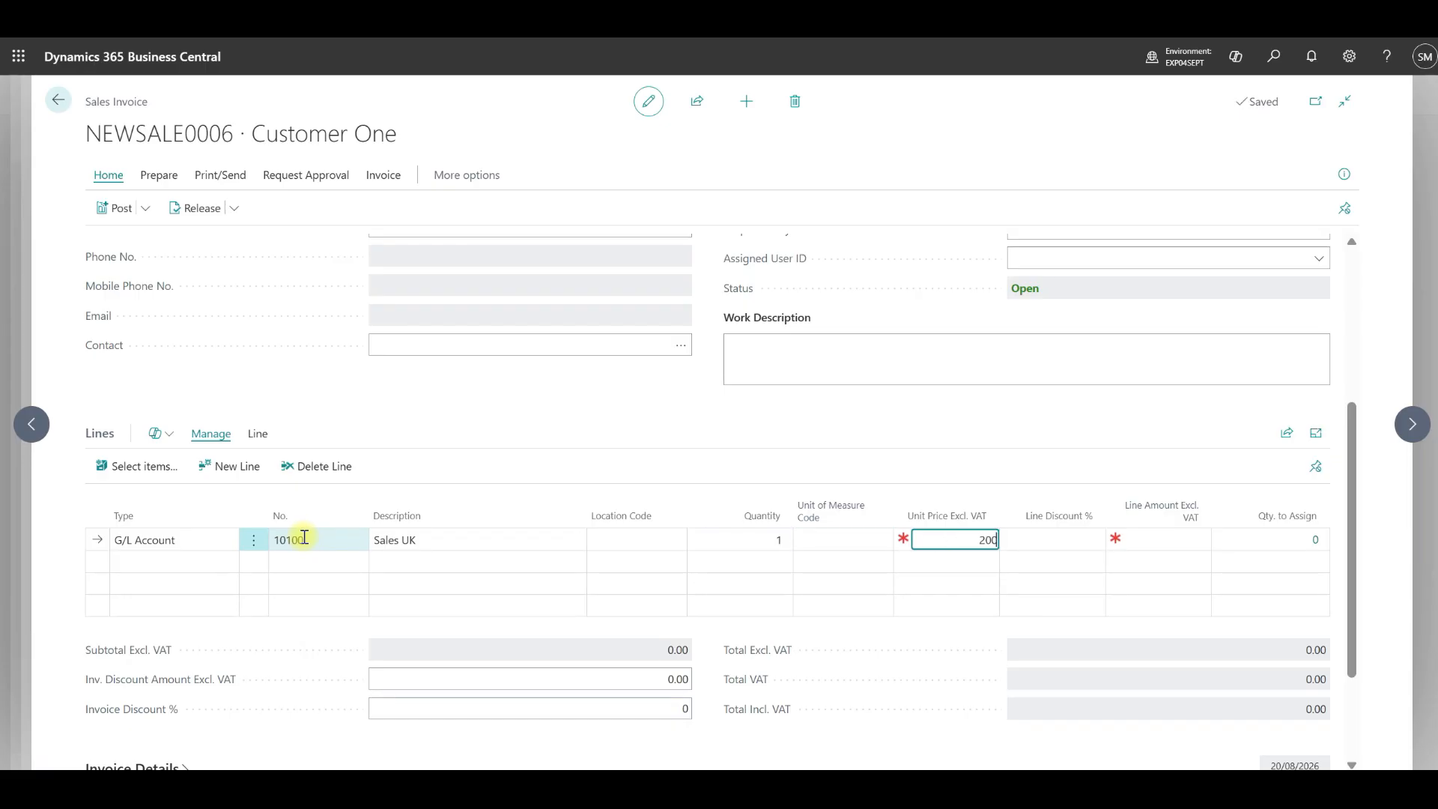
pyautogui.press('Tab')
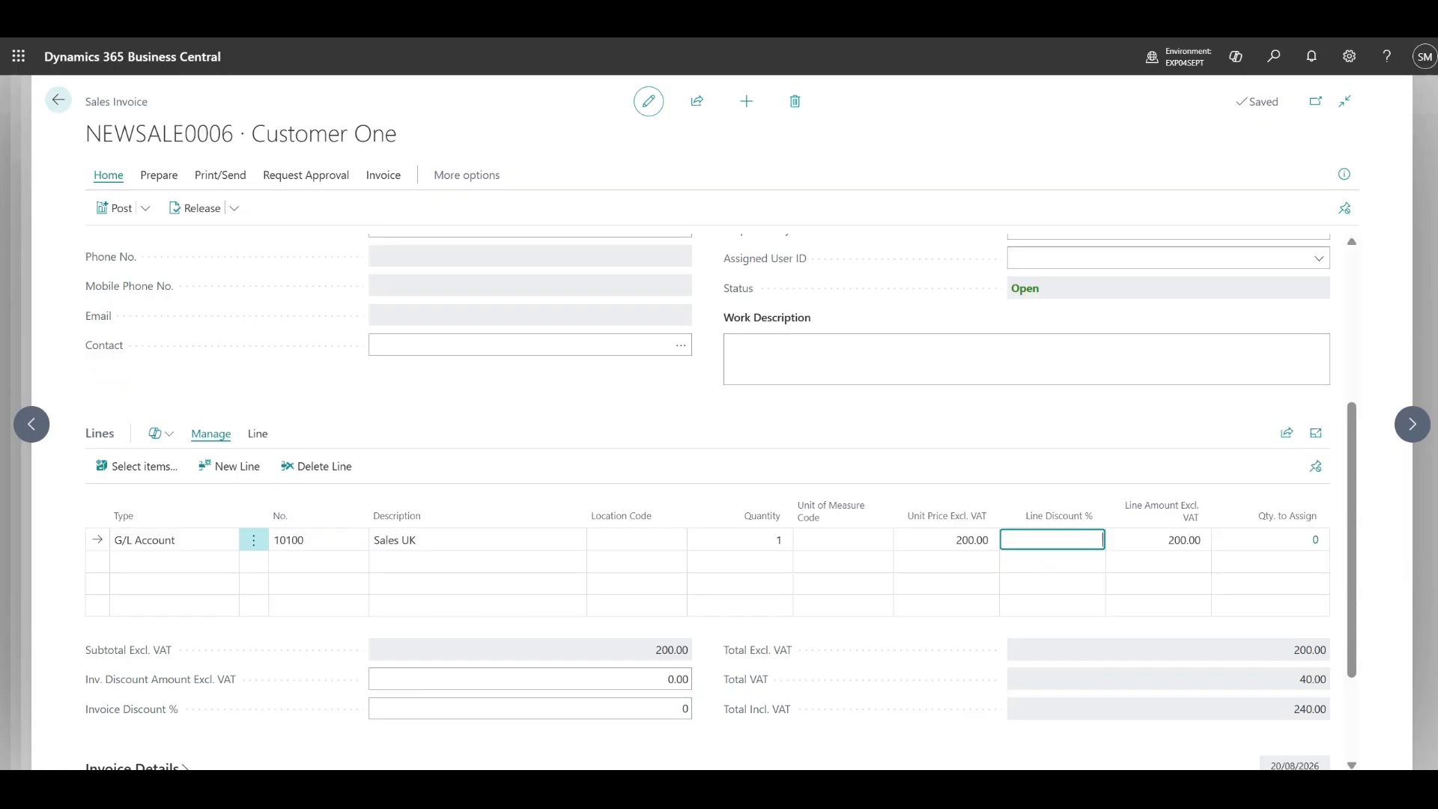
# Preview the posting of the sales invoice and examine its G/L entries in the expanded view
pyautogui.click(146, 210)
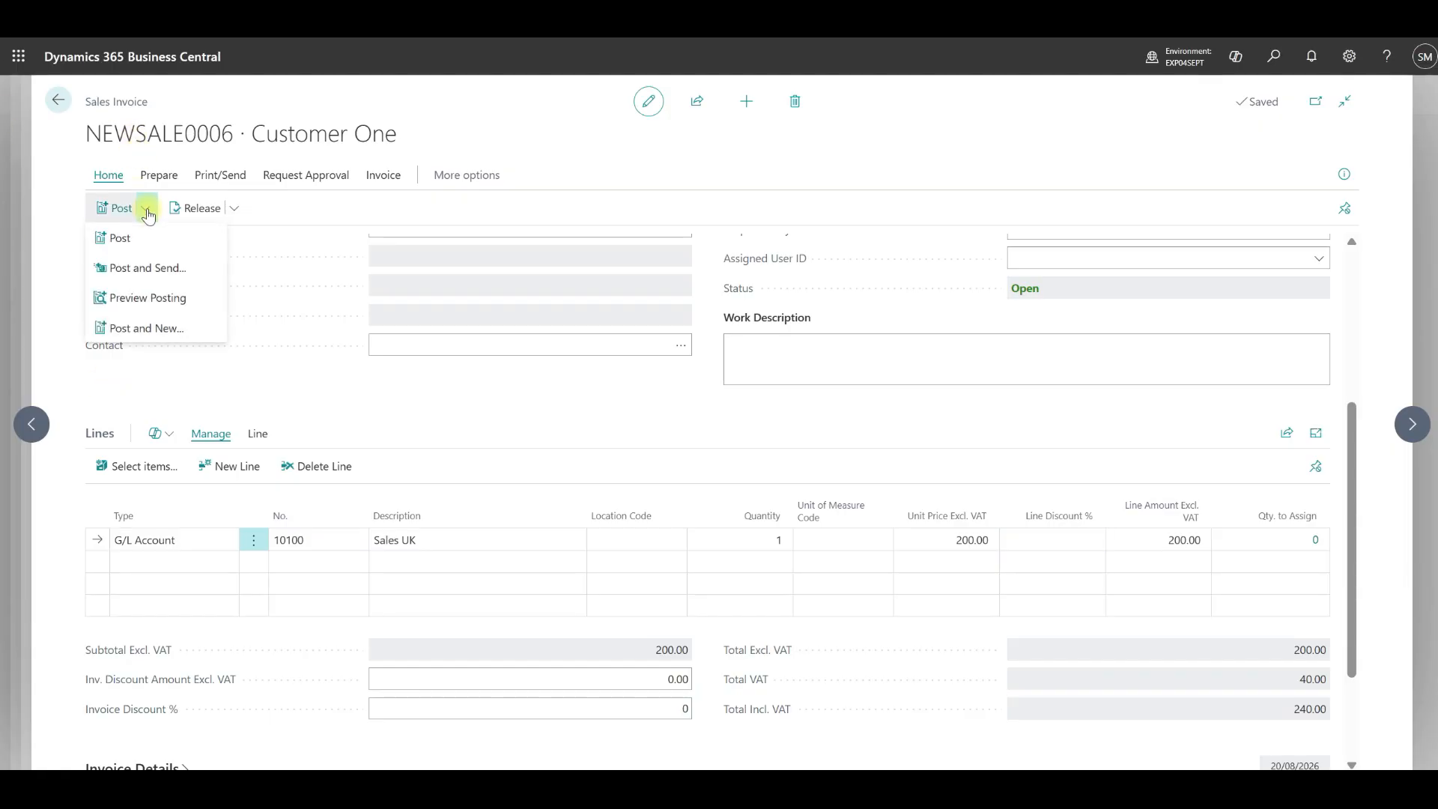
pyautogui.click(172, 299)
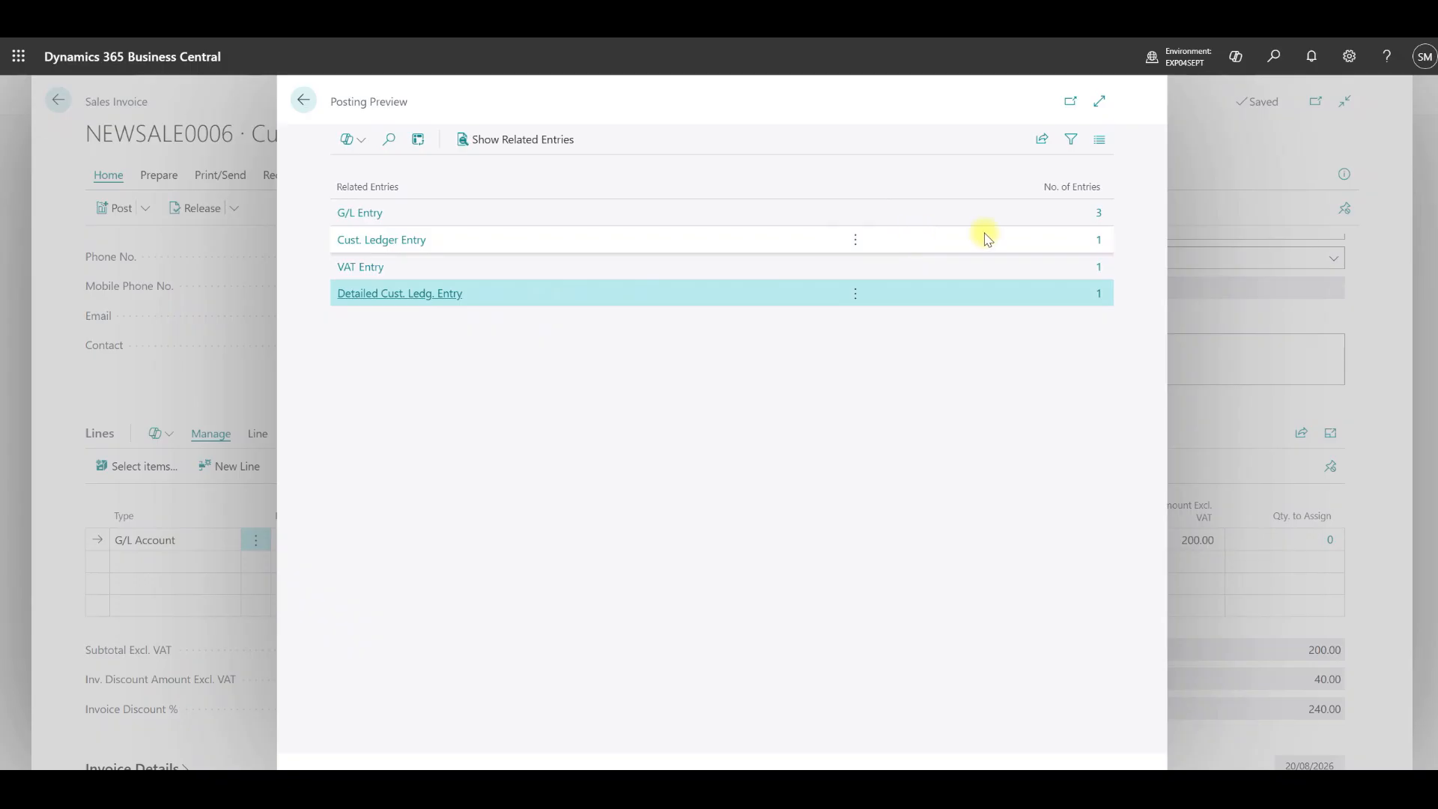
pyautogui.click(1103, 219)
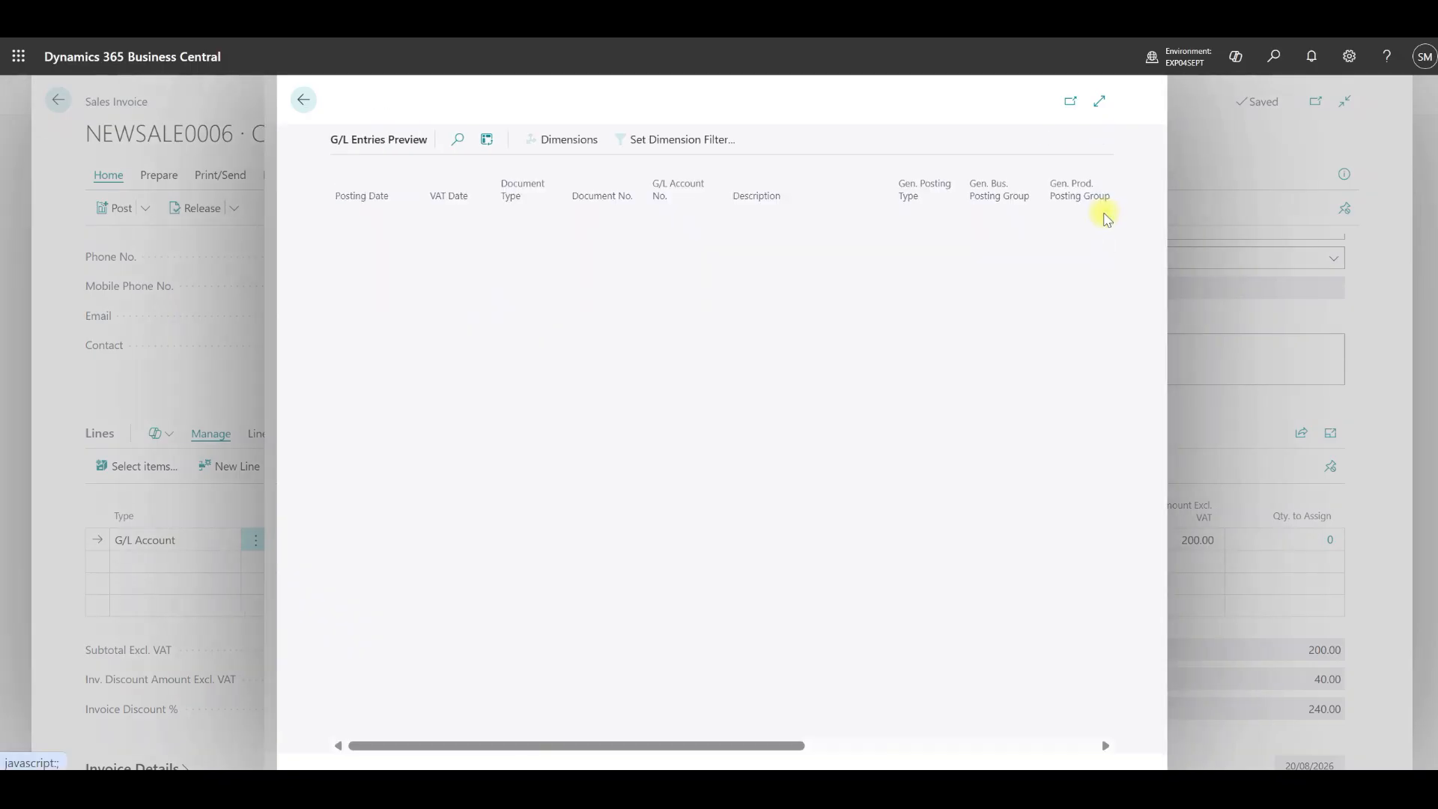
pyautogui.click(1099, 100)
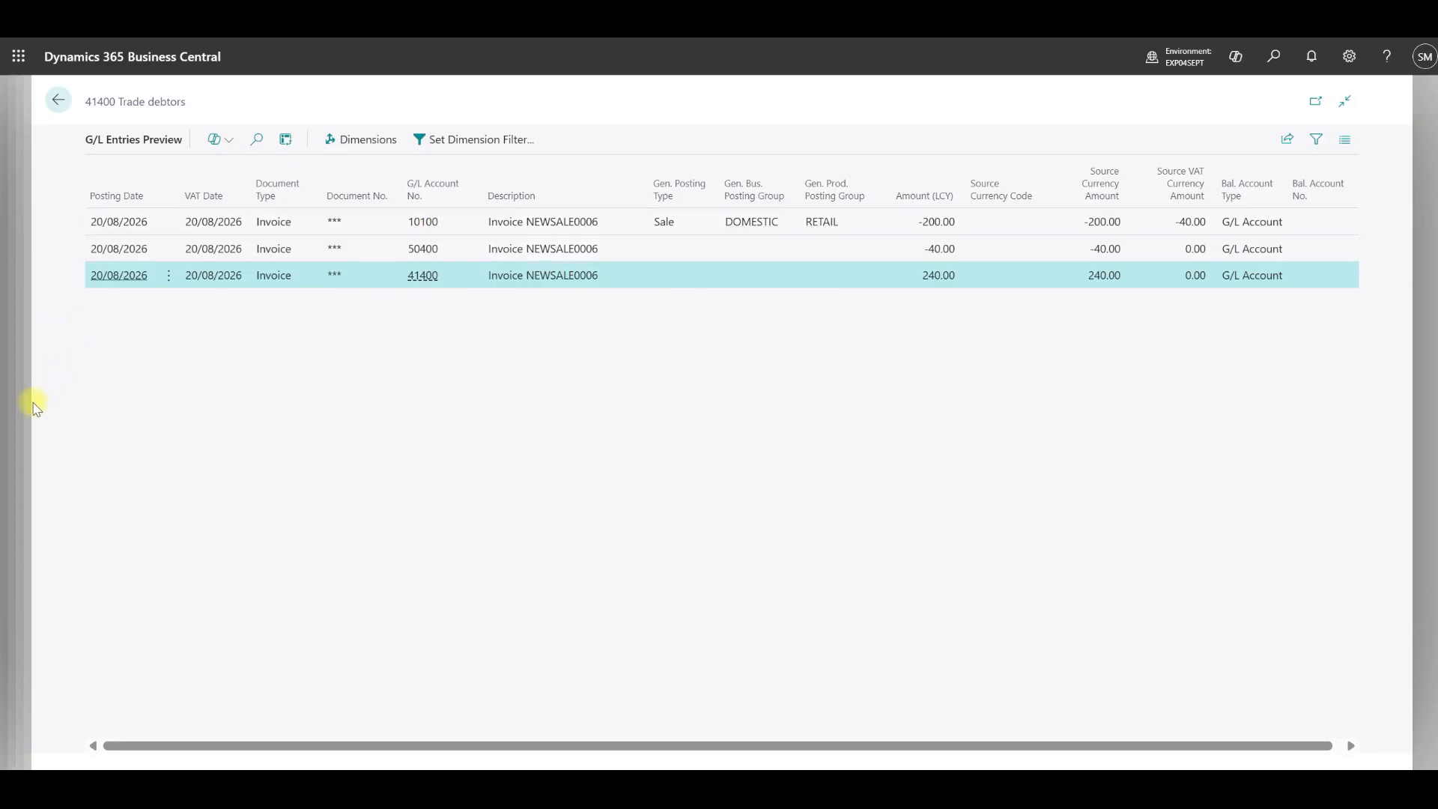
pyautogui.press('Escape')
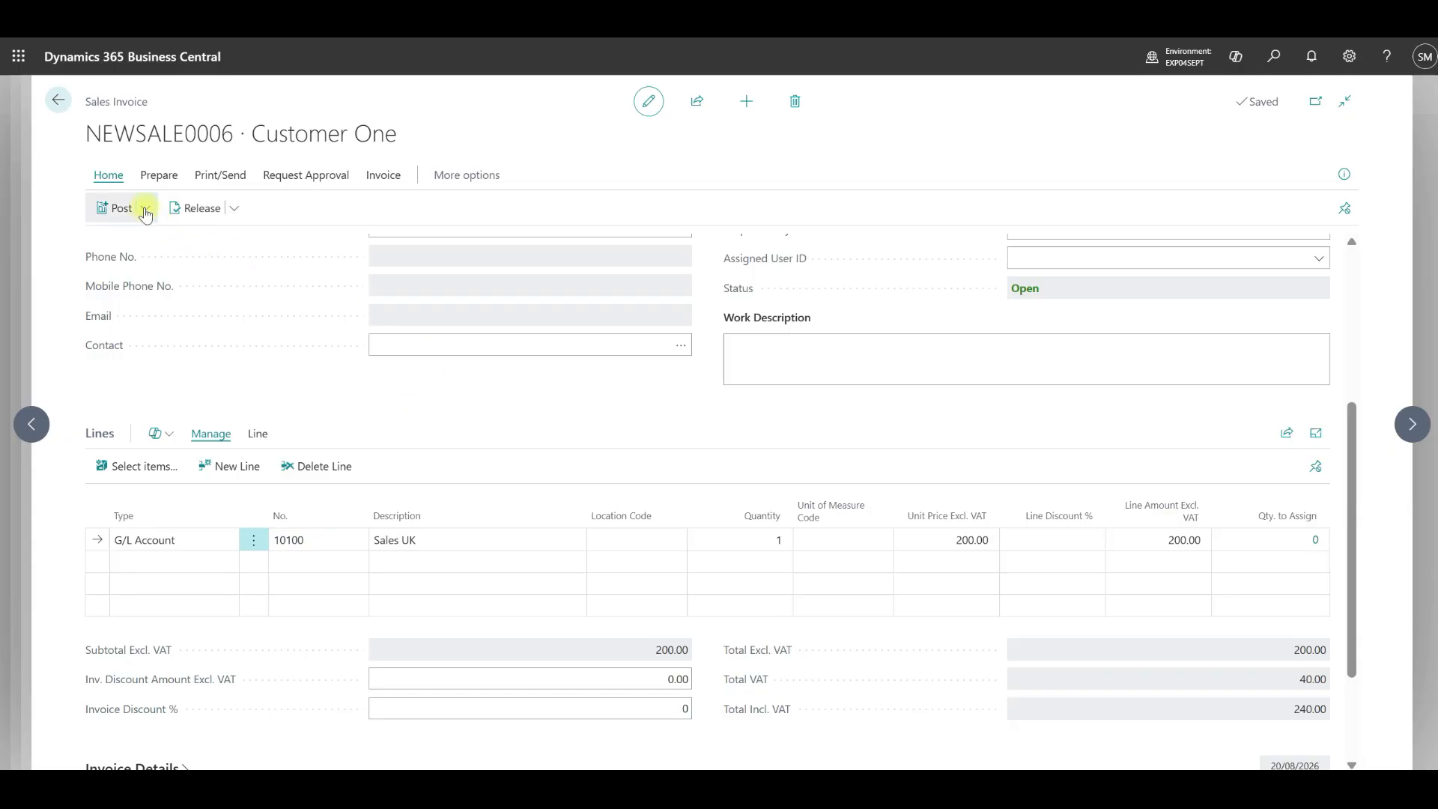
# Post the sales invoice and decline to open the posted invoice
pyautogui.click(122, 209)
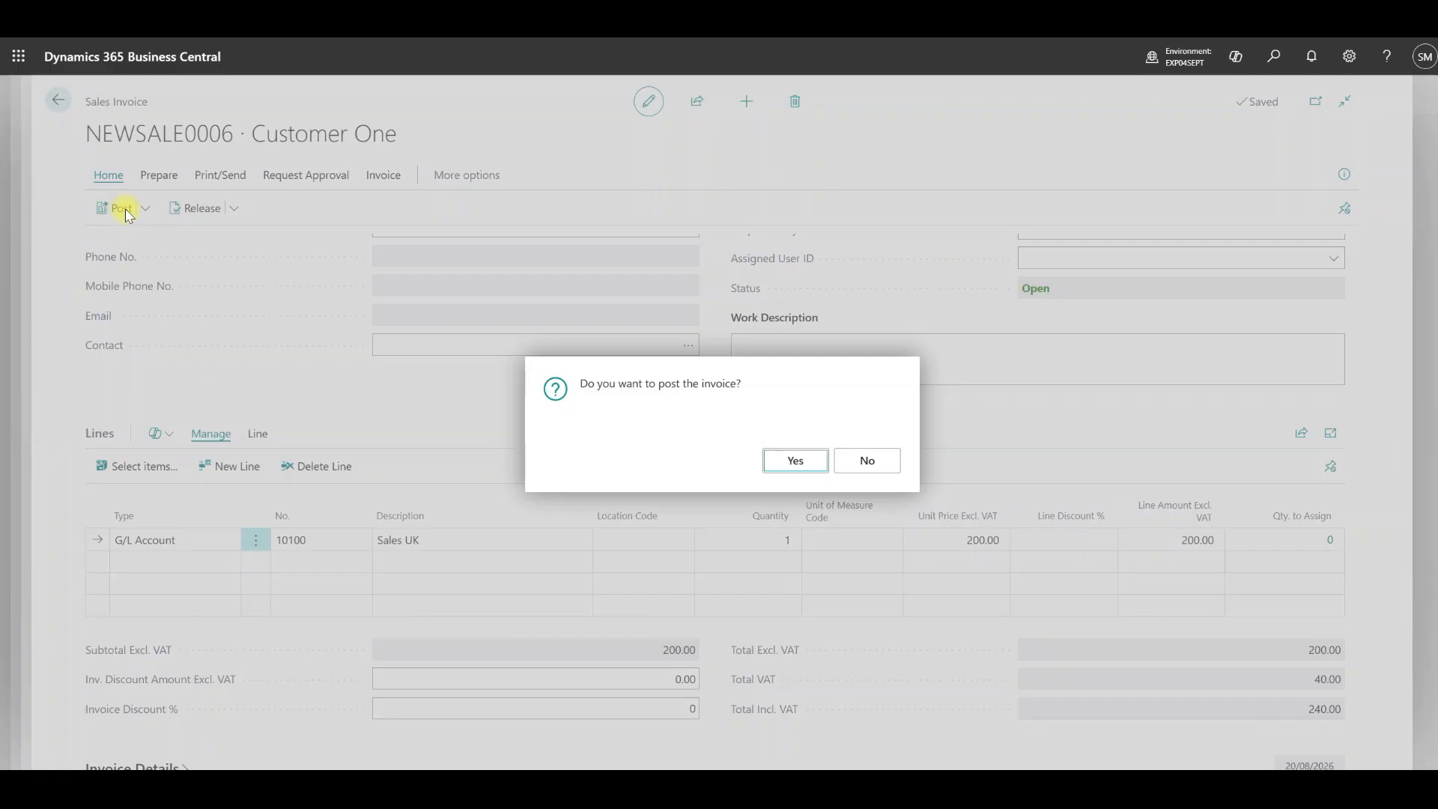
pyautogui.click(795, 460)
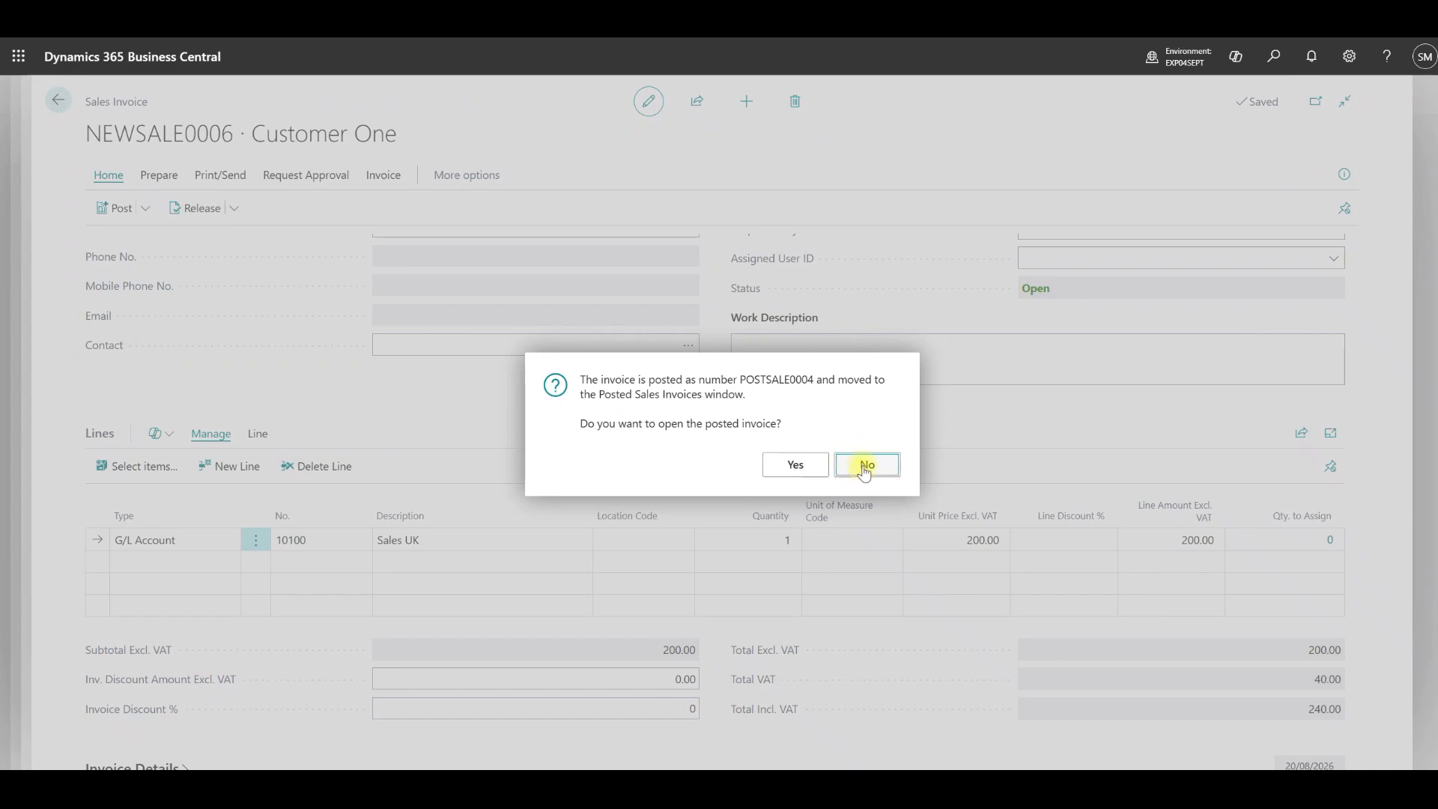
pyautogui.click(865, 465)
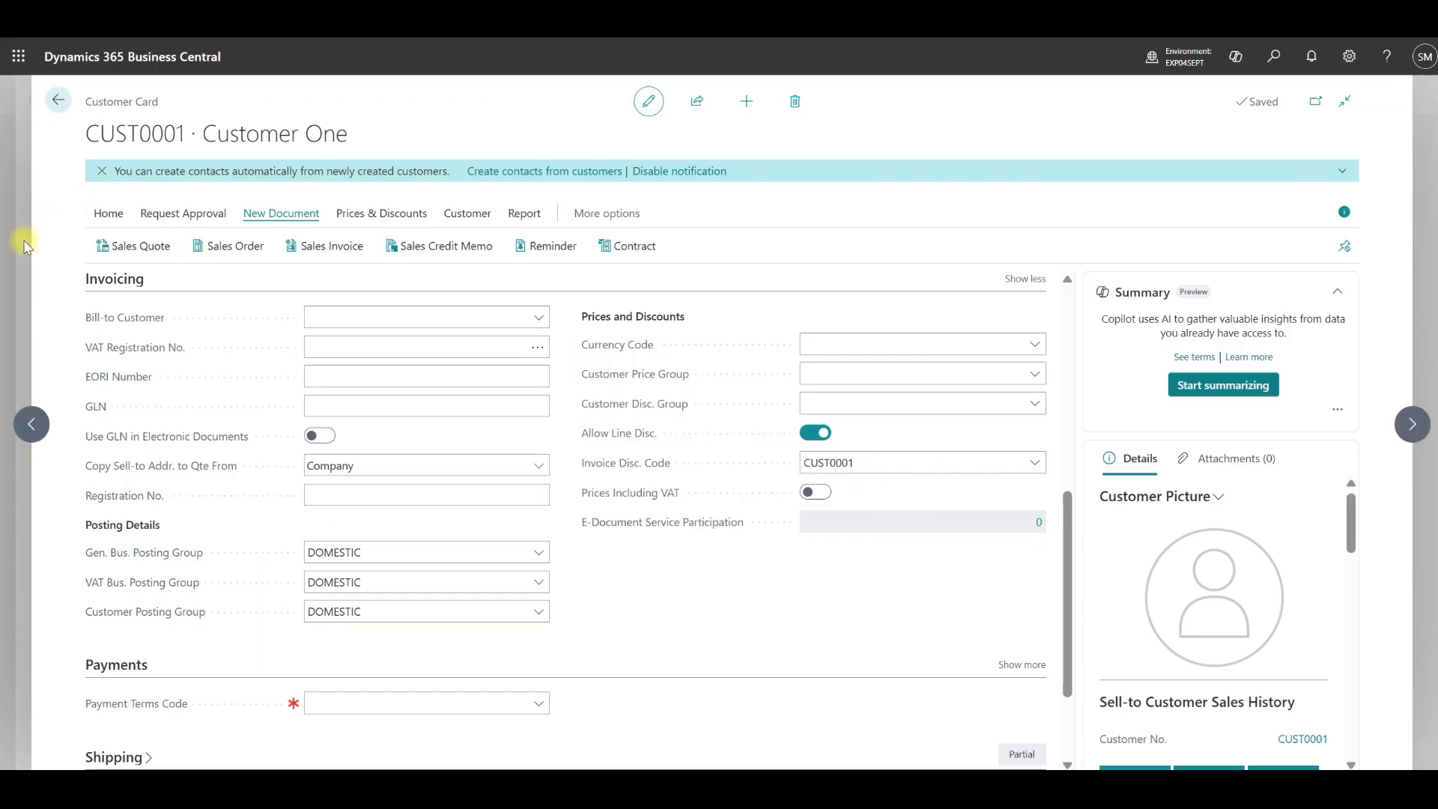
# Return to the Chart of Accounts and examine the net changes of Sales UK, Trade debtors and Output VAT
pyautogui.press('Escape')
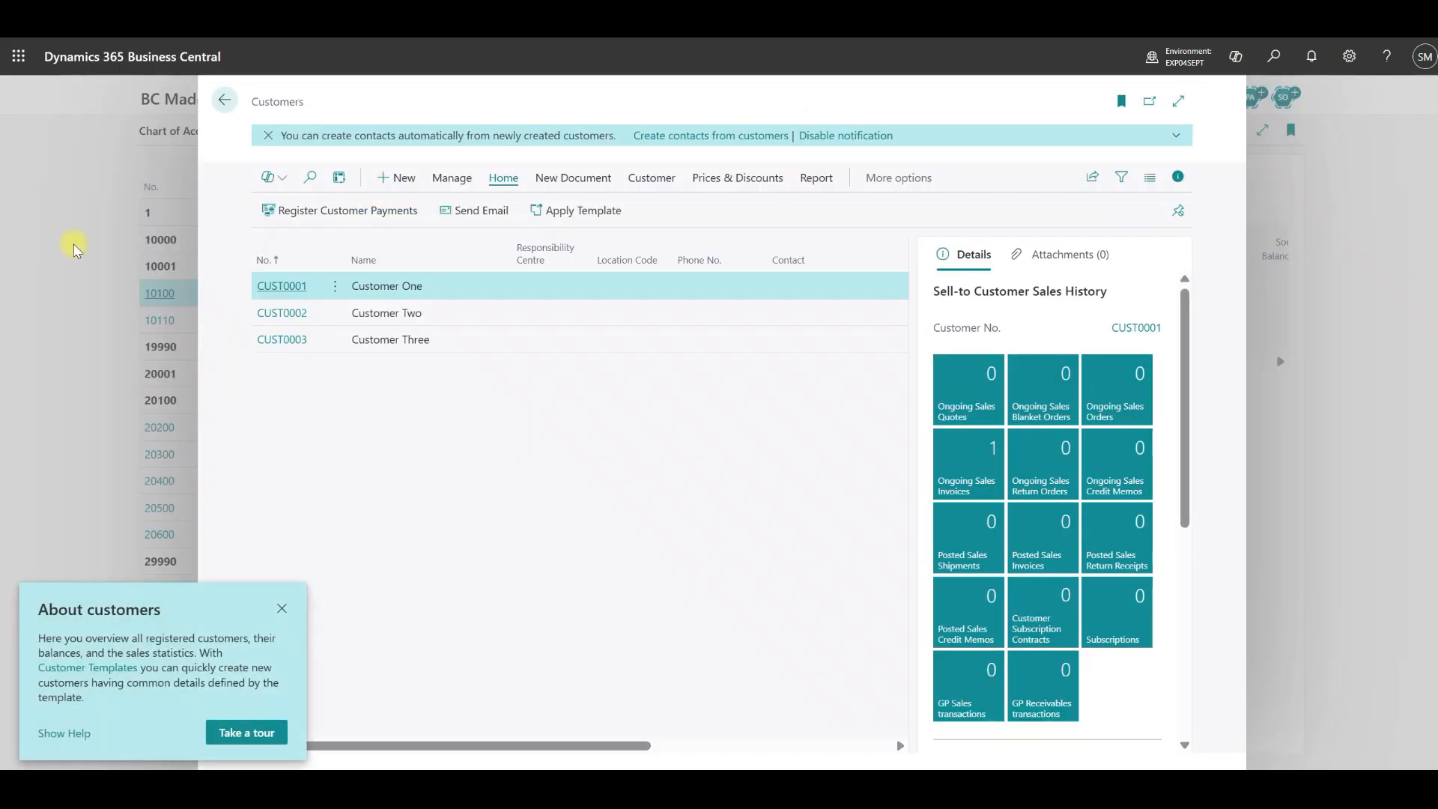
pyautogui.press('Escape')
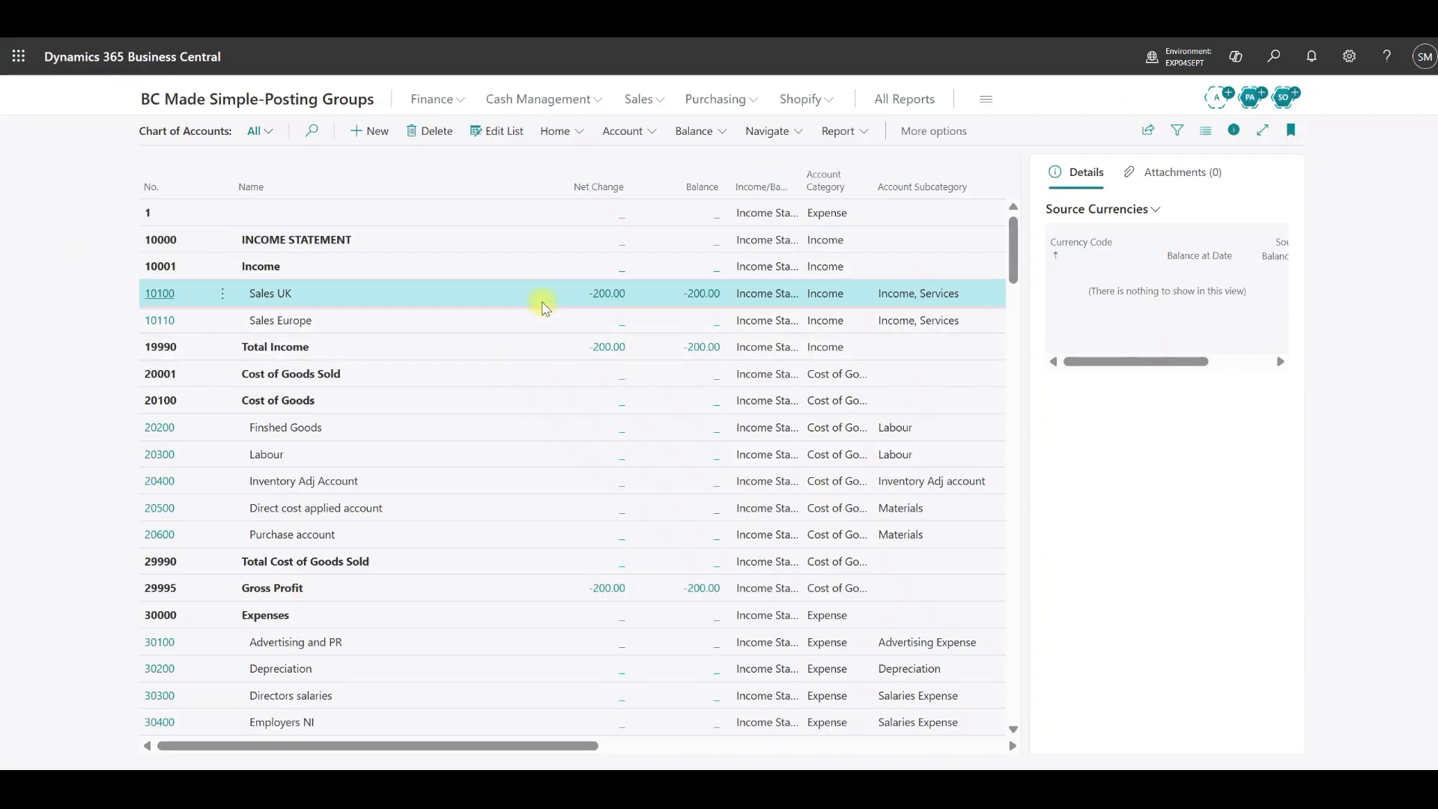
pyautogui.scroll(-8, 543, 307)
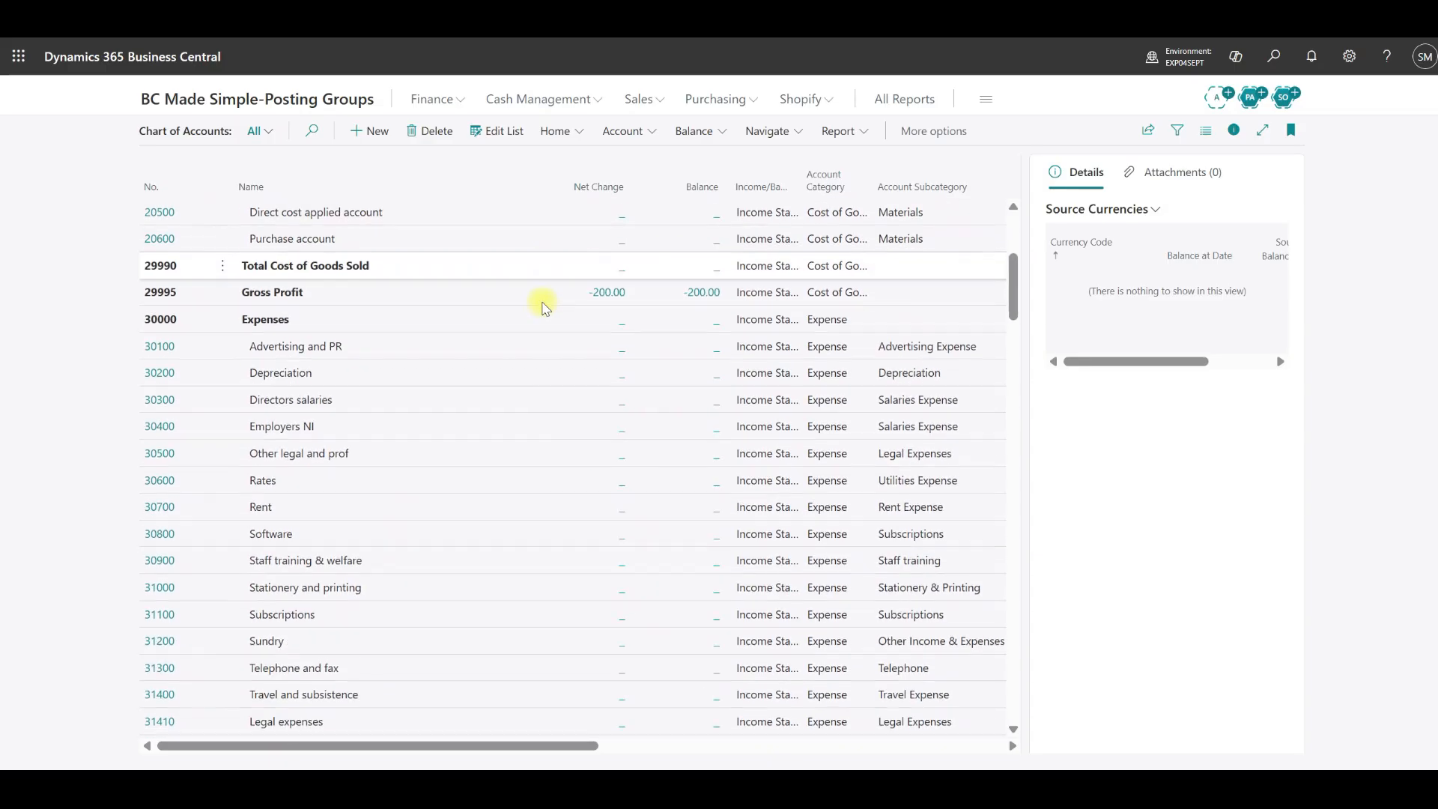
pyautogui.scroll(-5, 543, 306)
pyautogui.scroll(-1, 543, 306)
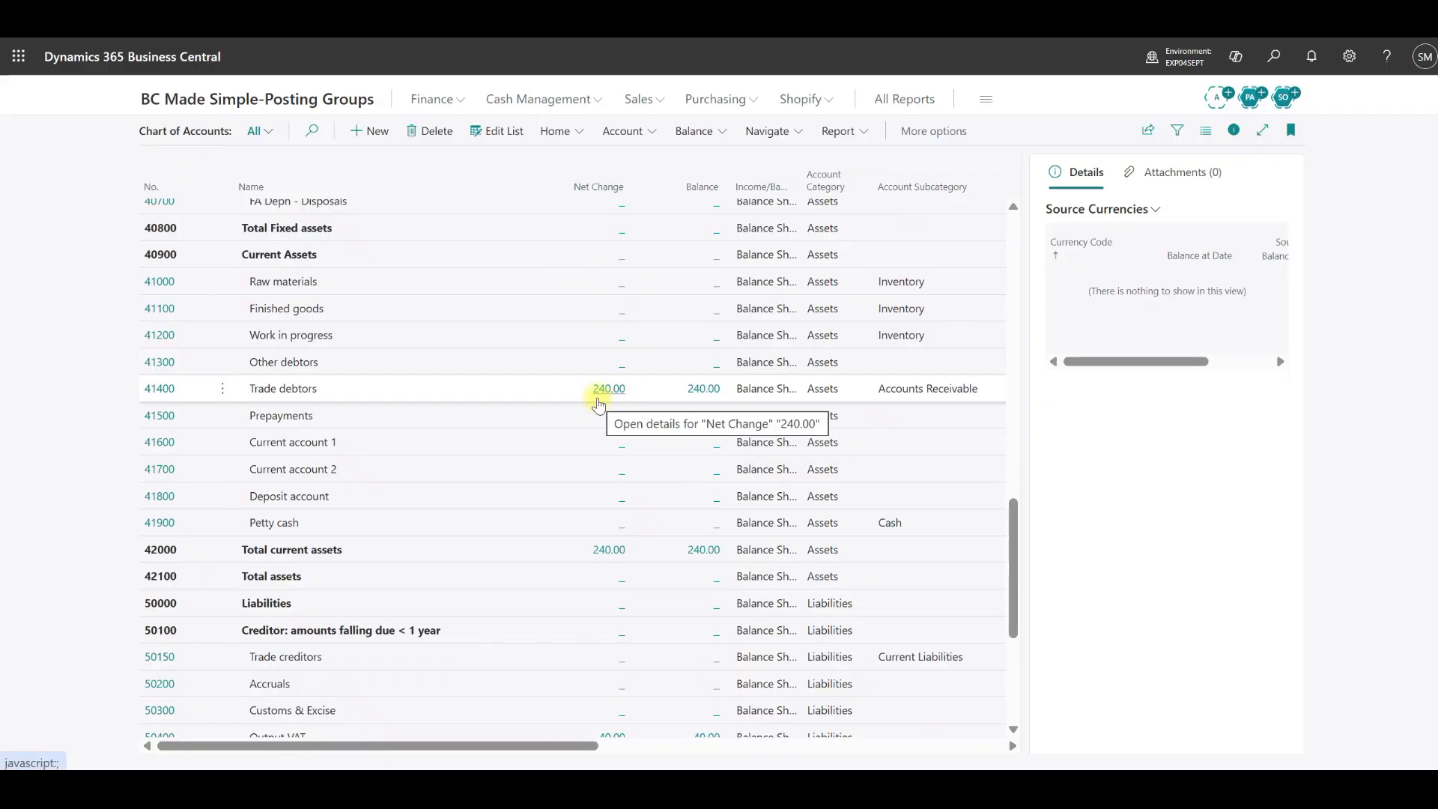
pyautogui.scroll(-3, 597, 401)
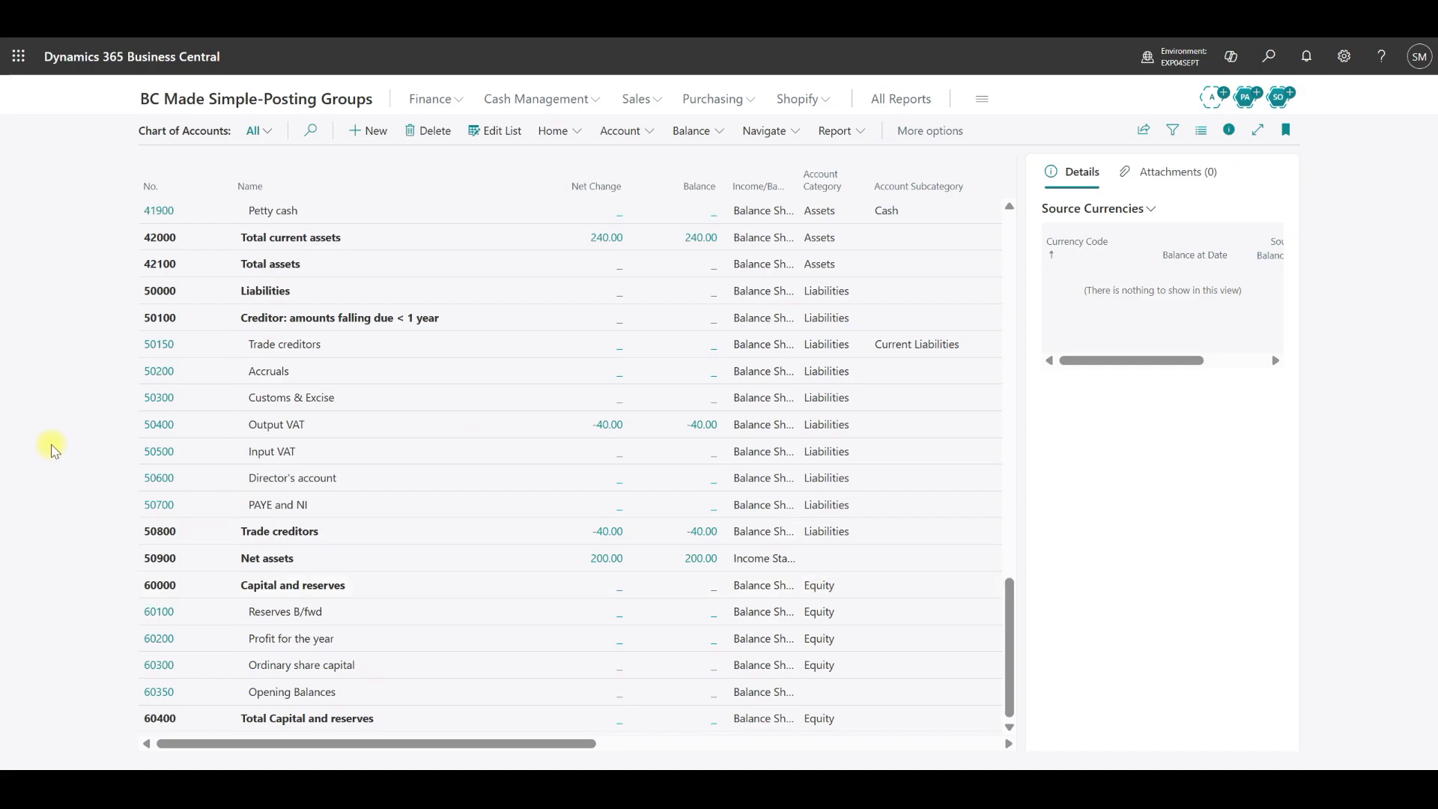
# Return to the home page, search for "gen posting" and open the General Posting Setup page
pyautogui.click(247, 100)
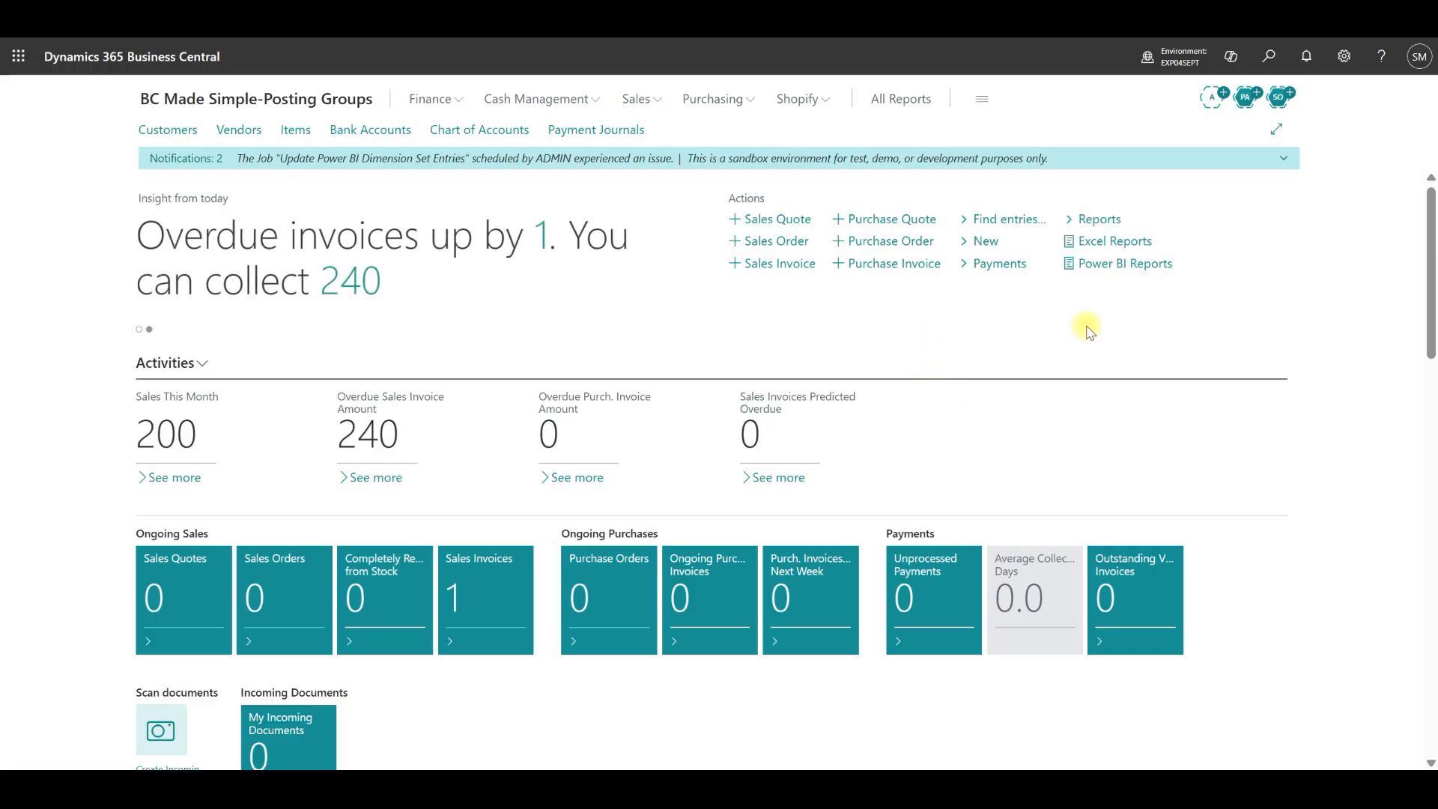
pyautogui.click(1268, 54)
pyautogui.write('gen posting')
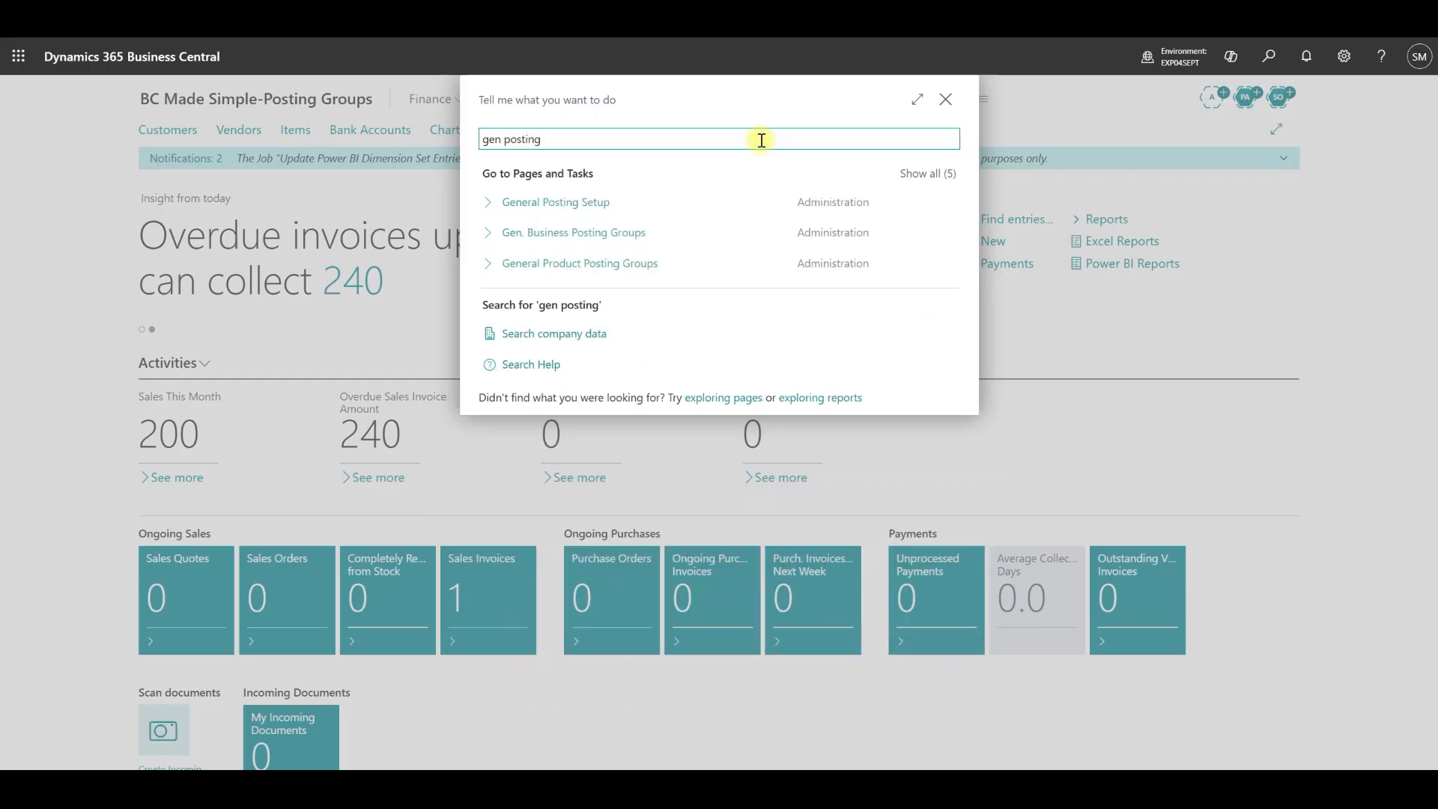
pyautogui.click(604, 212)
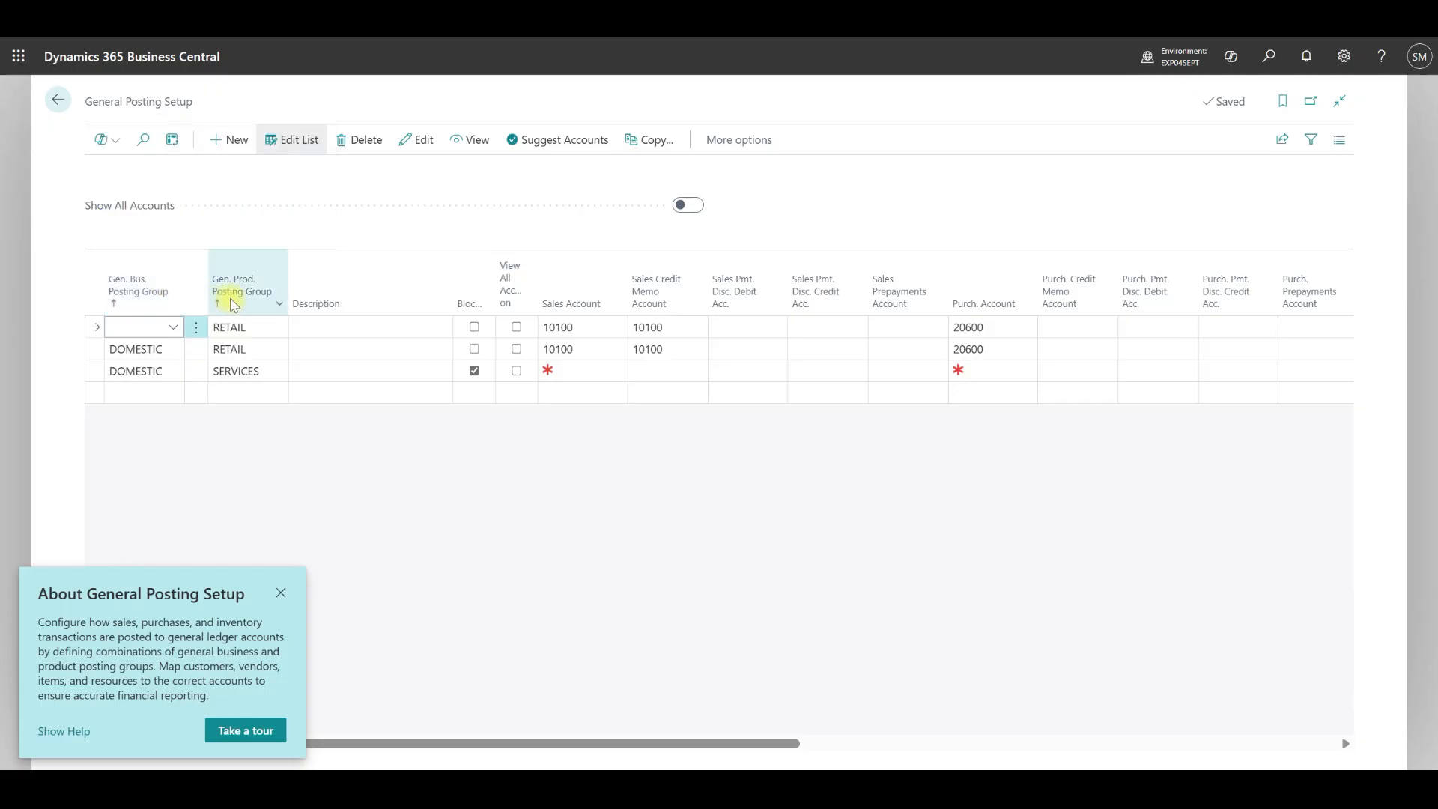
# Examine the posting group combinations and their sales, purchase, COGS and inventory accounts across the General Posting Setup columns
pyautogui.moveTo(233, 303)
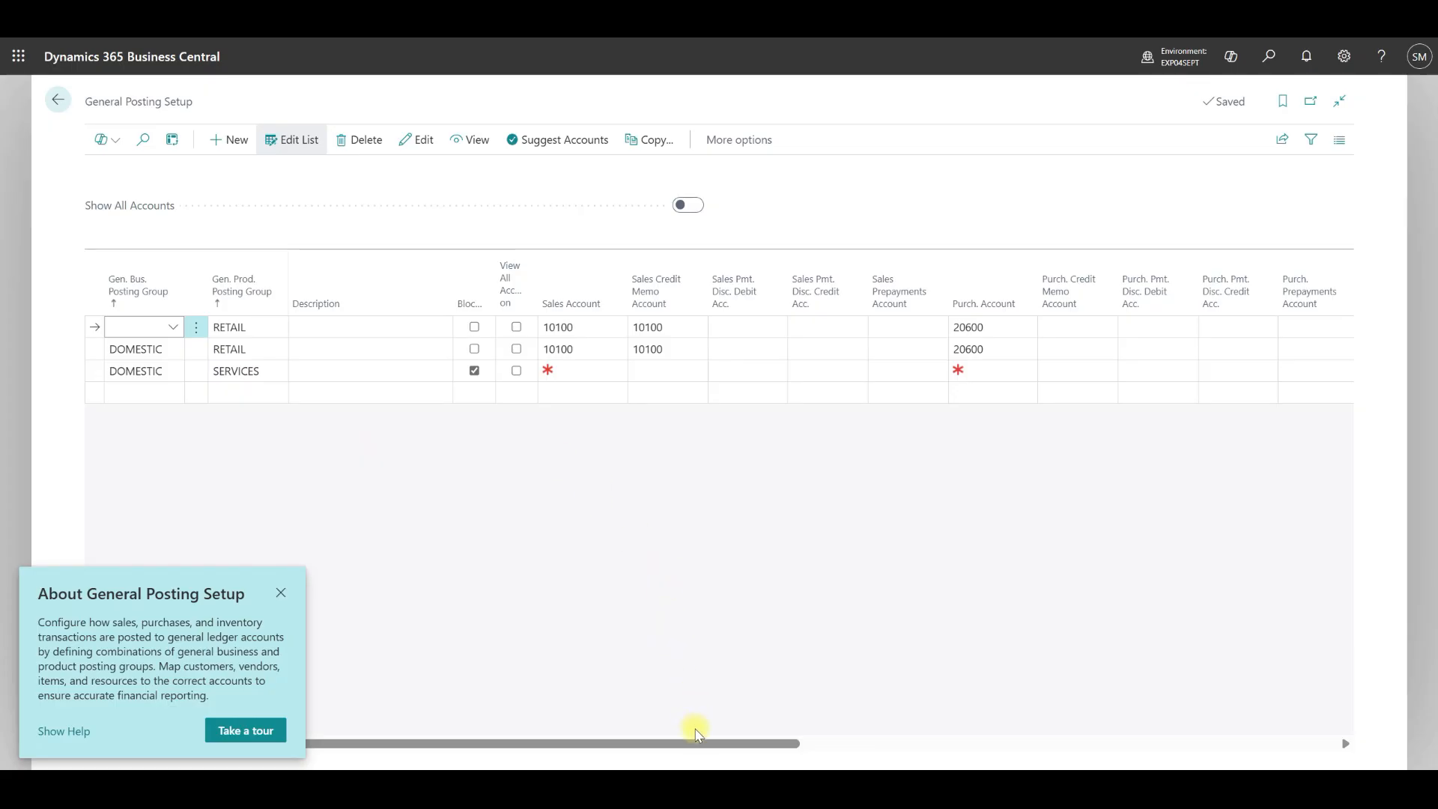
pyautogui.moveTo(698, 742); pyautogui.dragTo(774, 745)
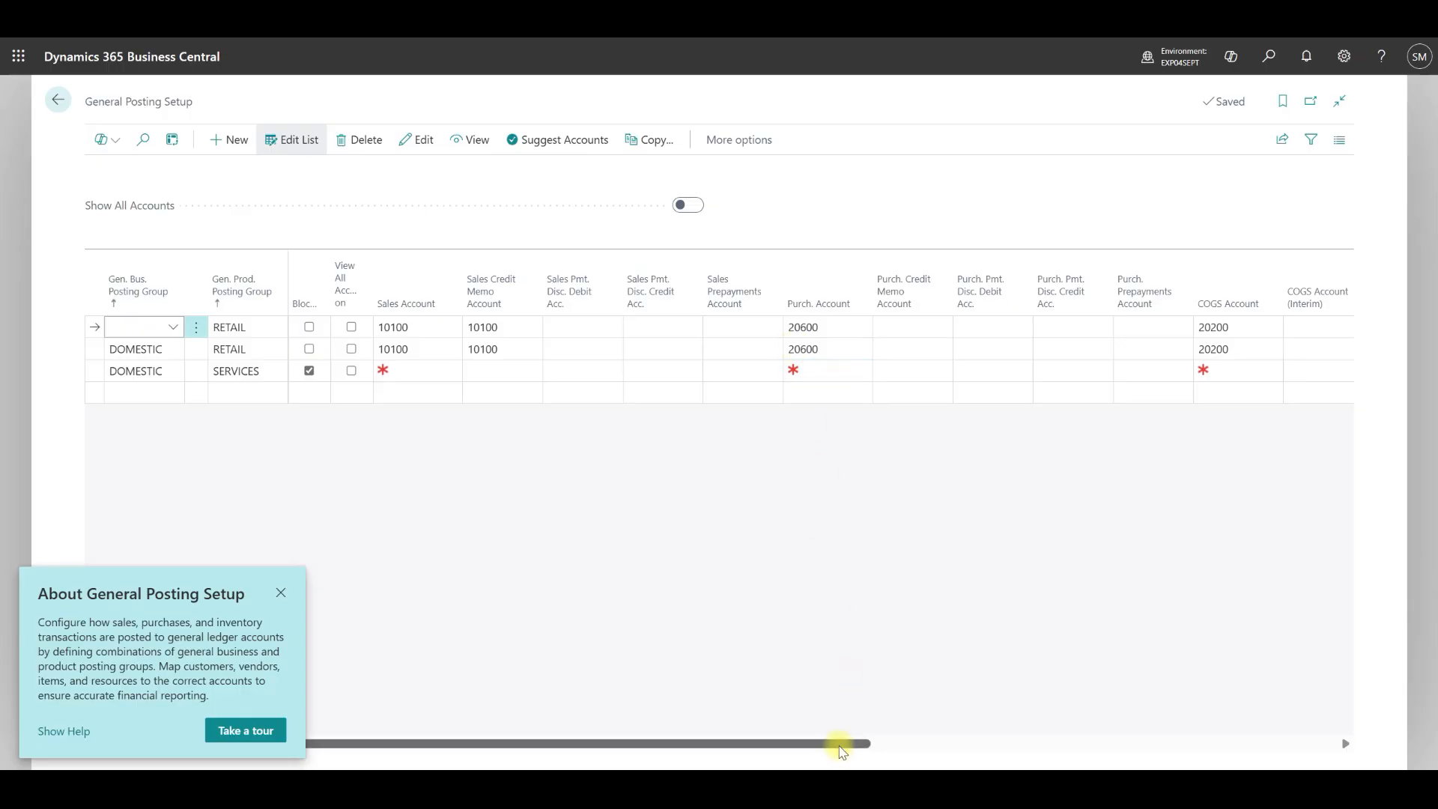
pyautogui.moveTo(841, 744); pyautogui.dragTo(1237, 748)
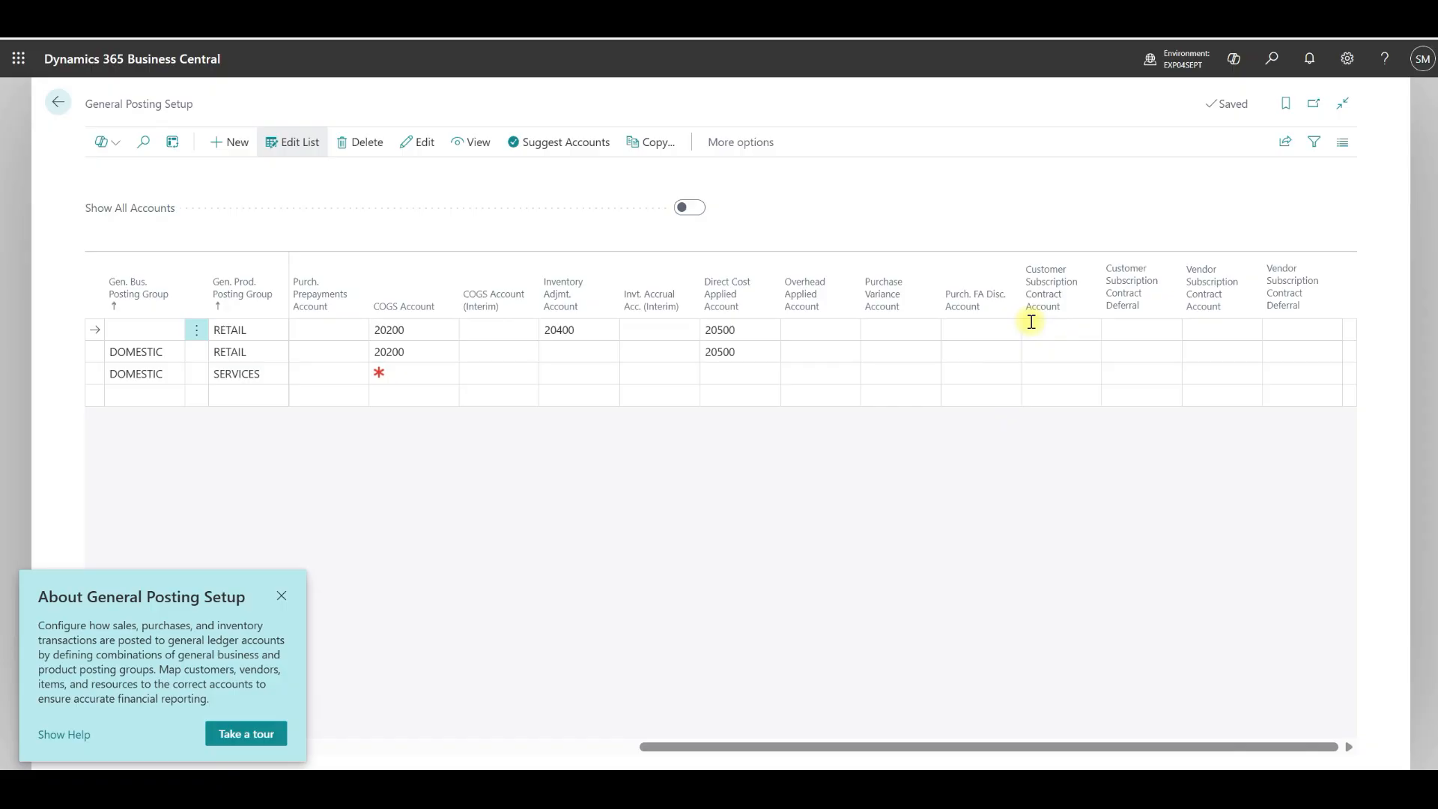
# Search for "gen bus po", review the codes on the Gen. Business Posting Groups page and close it
pyautogui.click(1273, 59)
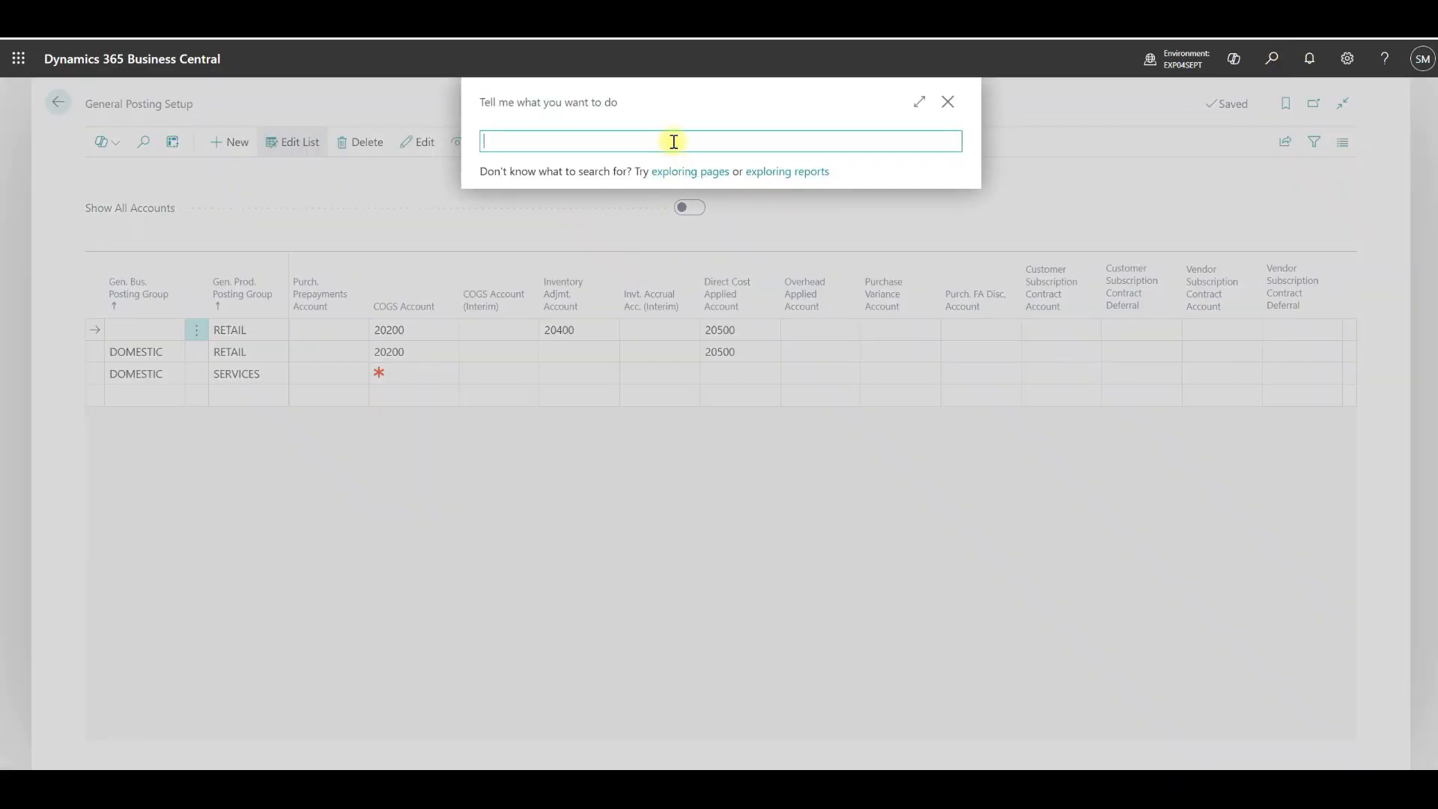
pyautogui.click(669, 146)
pyautogui.write('gen bus pot')
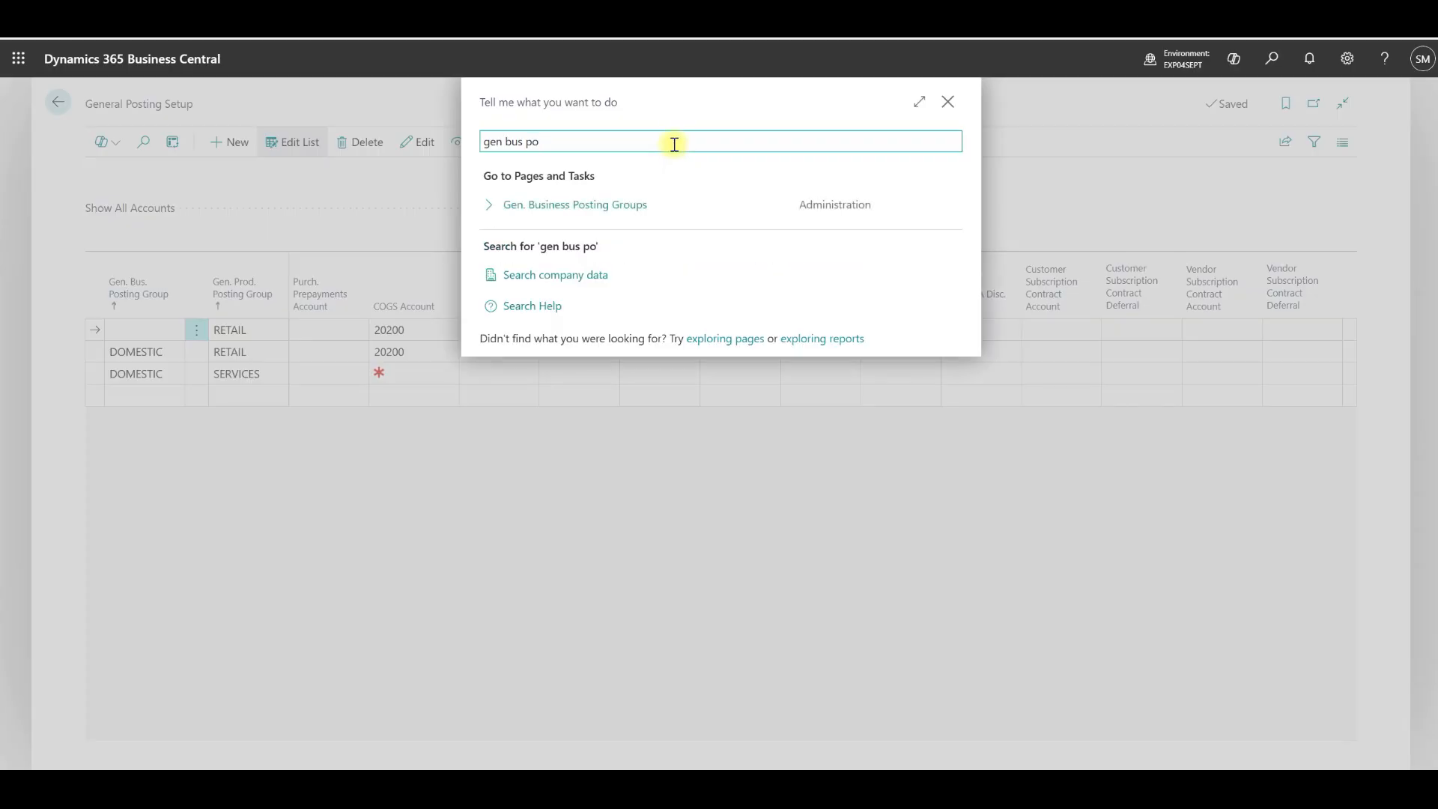
pyautogui.click(619, 207)
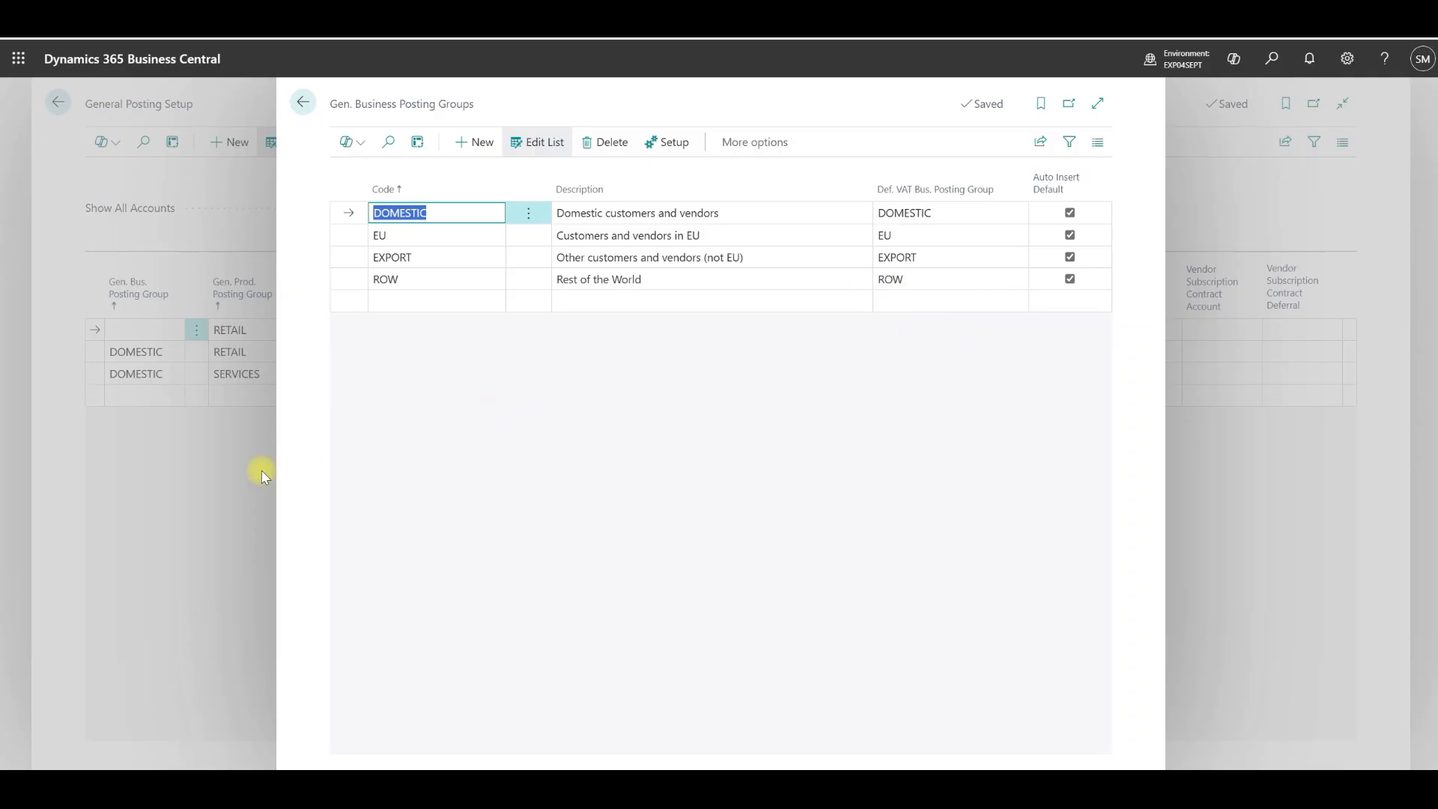
pyautogui.click(226, 473)
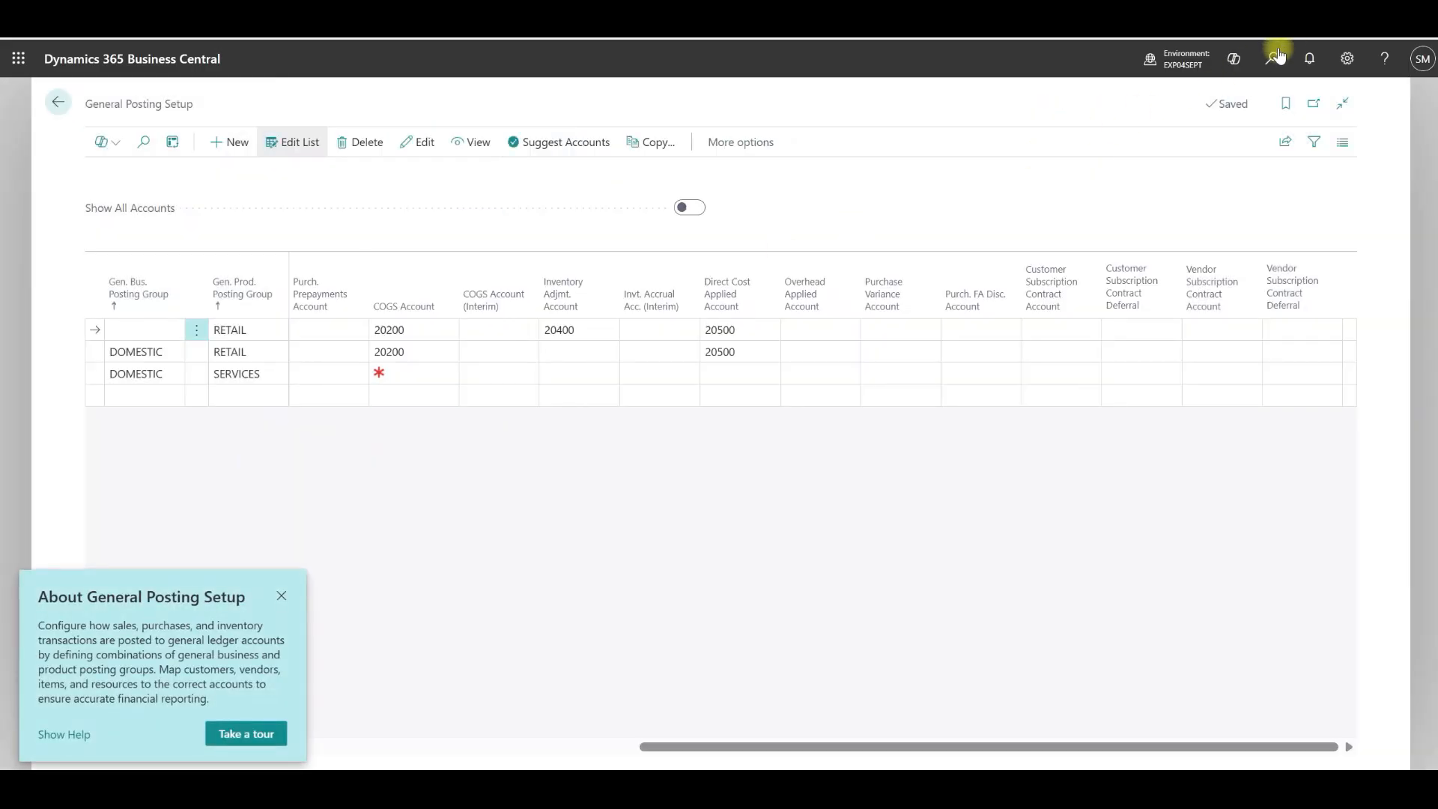
# Search for "gen pro" and review the General Product Posting Groups page
pyautogui.click(1272, 59)
pyautogui.click(873, 139)
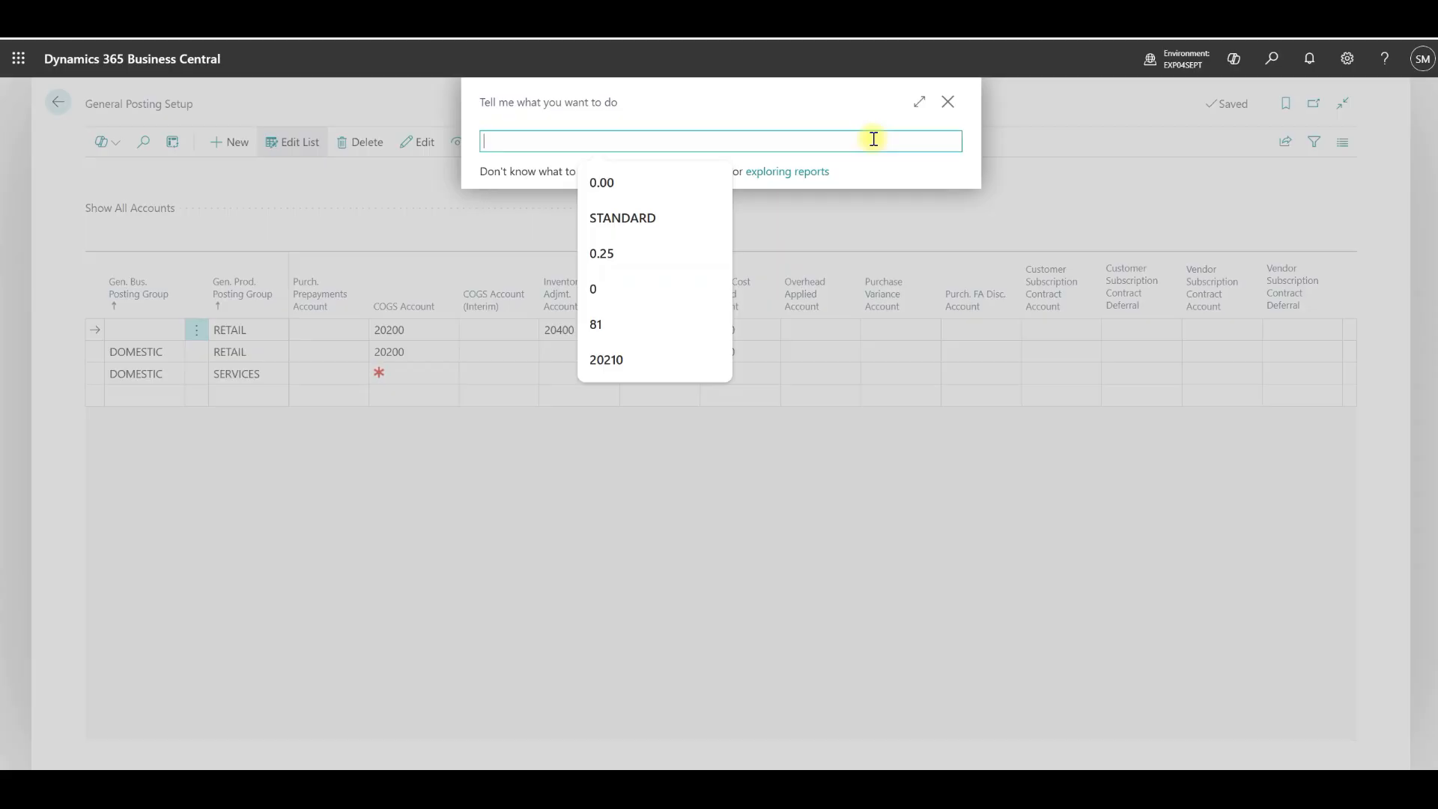
pyautogui.write('gen p')
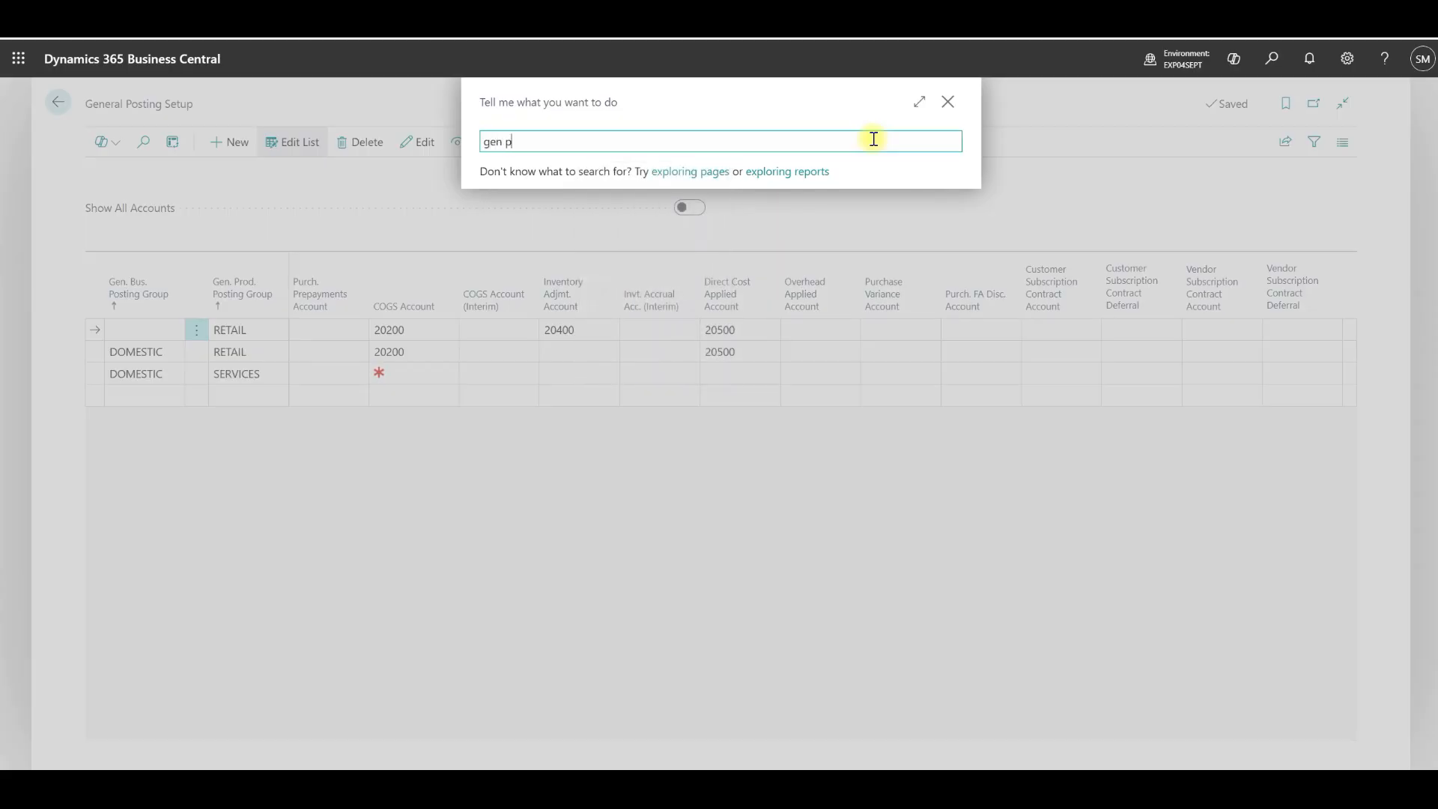
pyautogui.write('ro')
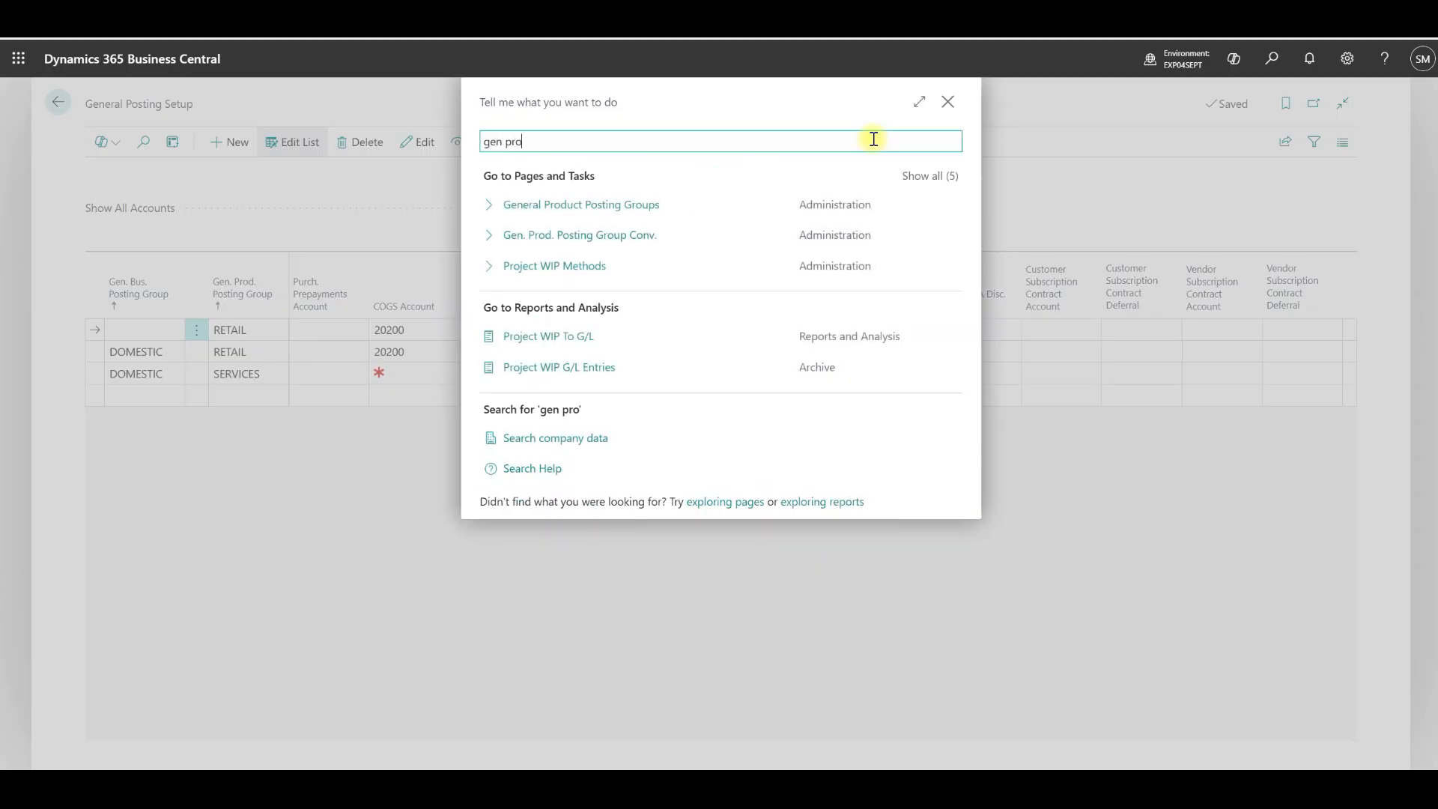
pyautogui.click(592, 213)
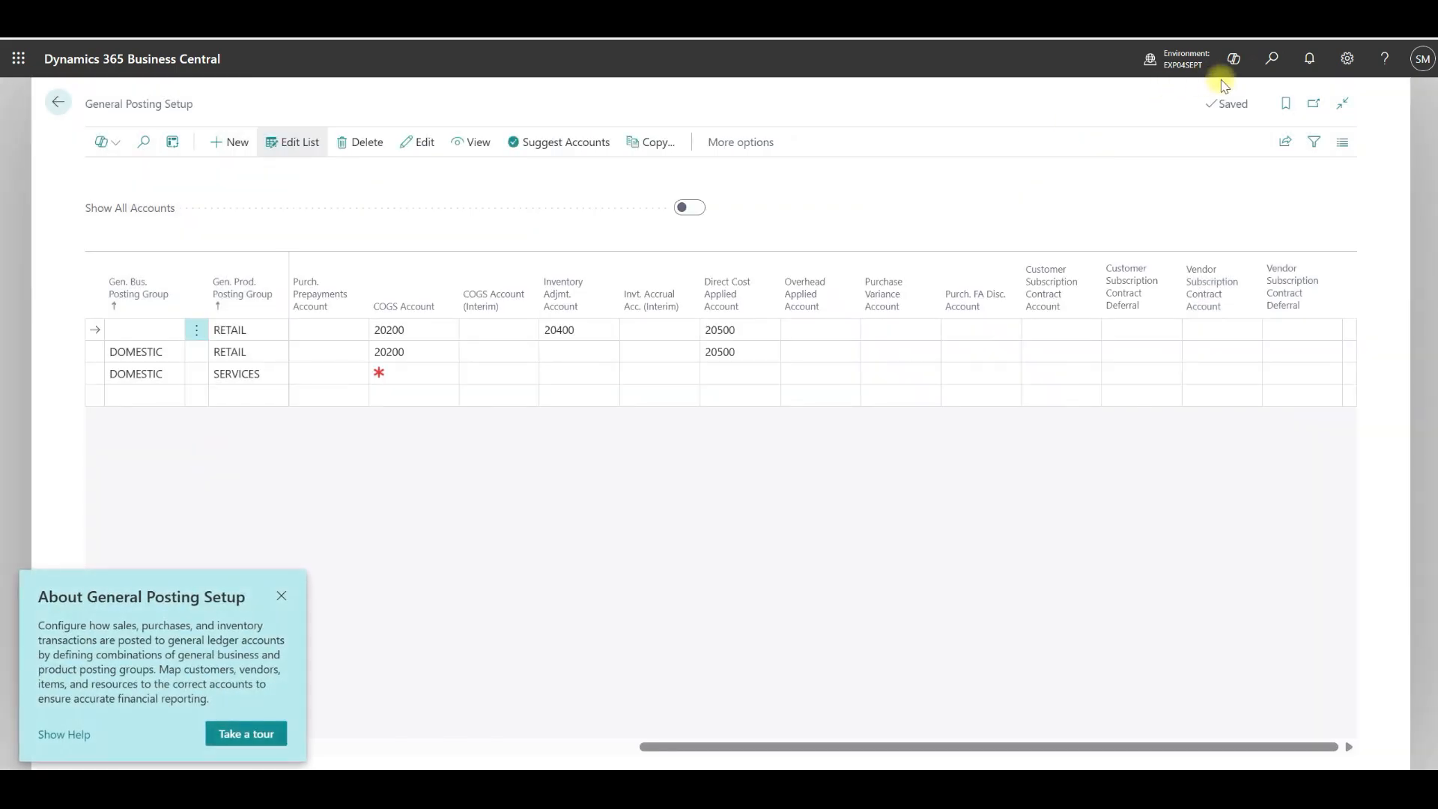
# Search for "customer", open the Customers list and open the first customer's card
pyautogui.click(1273, 61)
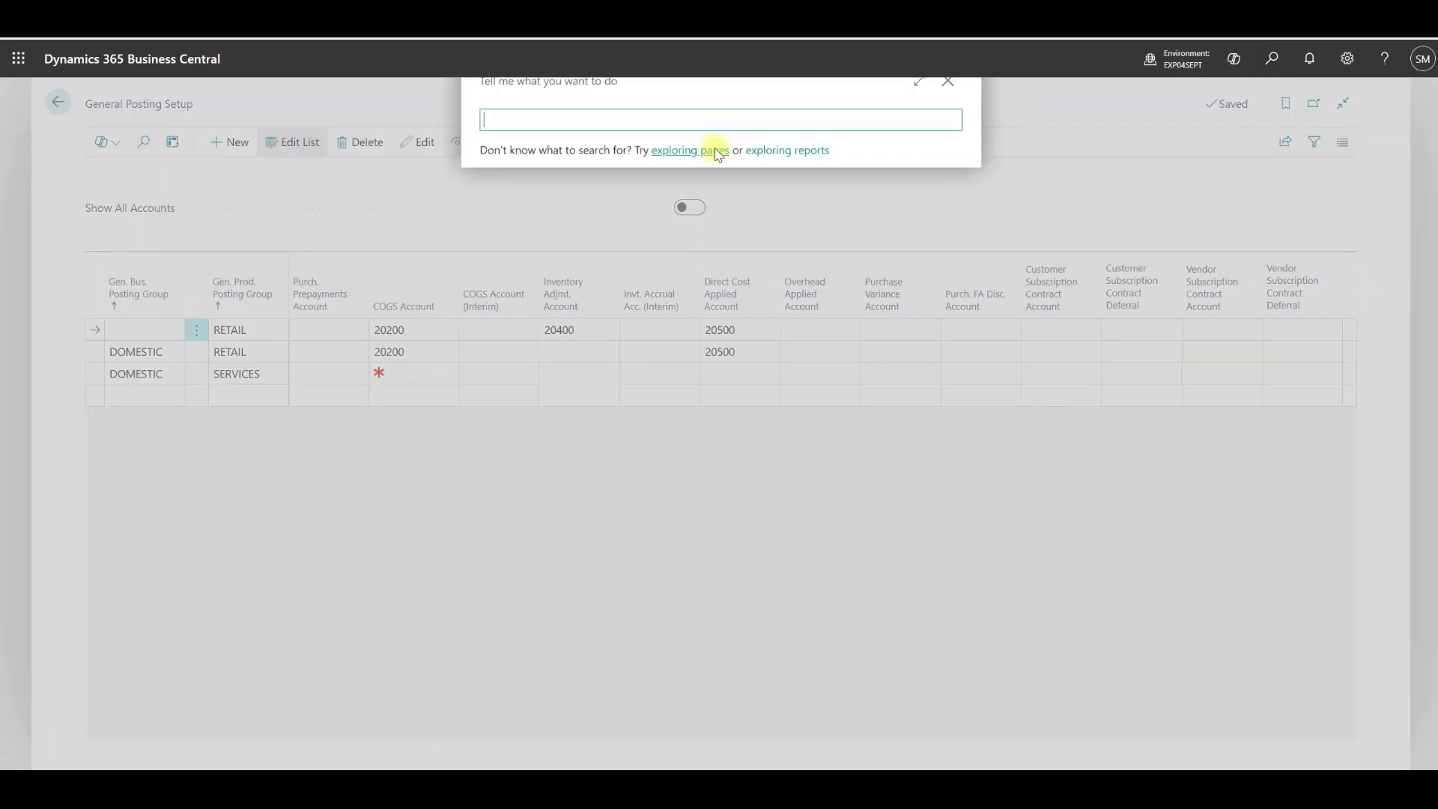
pyautogui.click(666, 141)
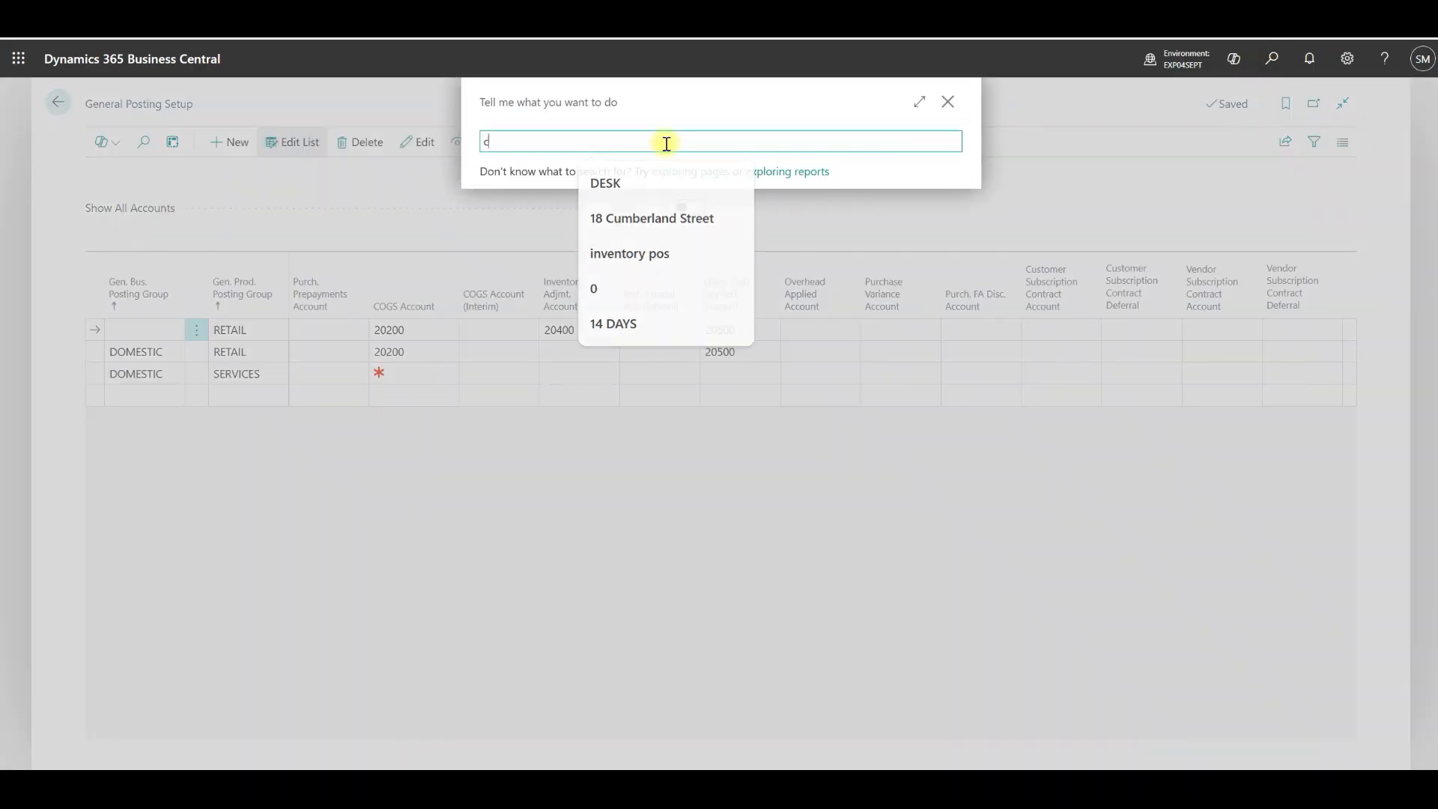
pyautogui.write('cus')
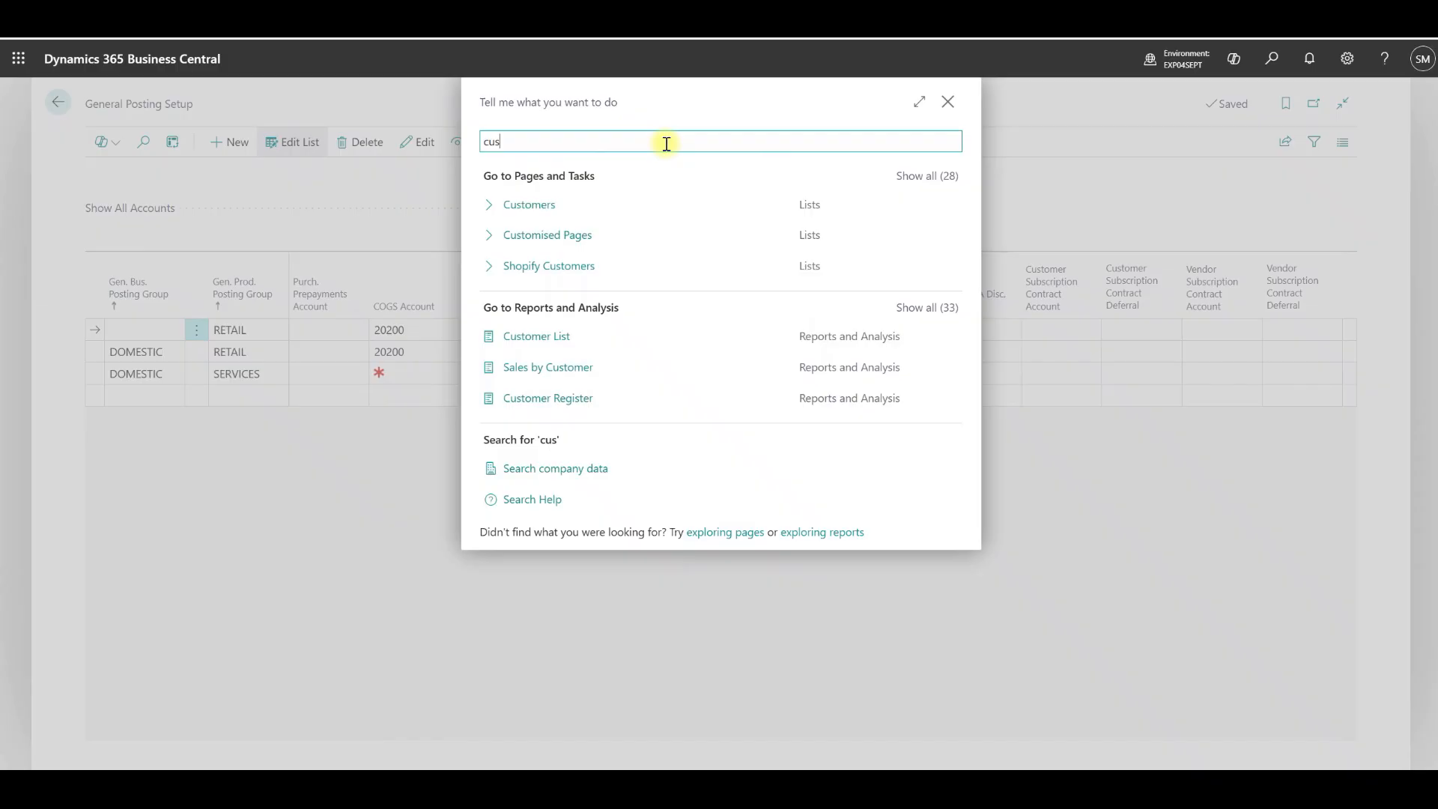
pyautogui.write('tomer card')
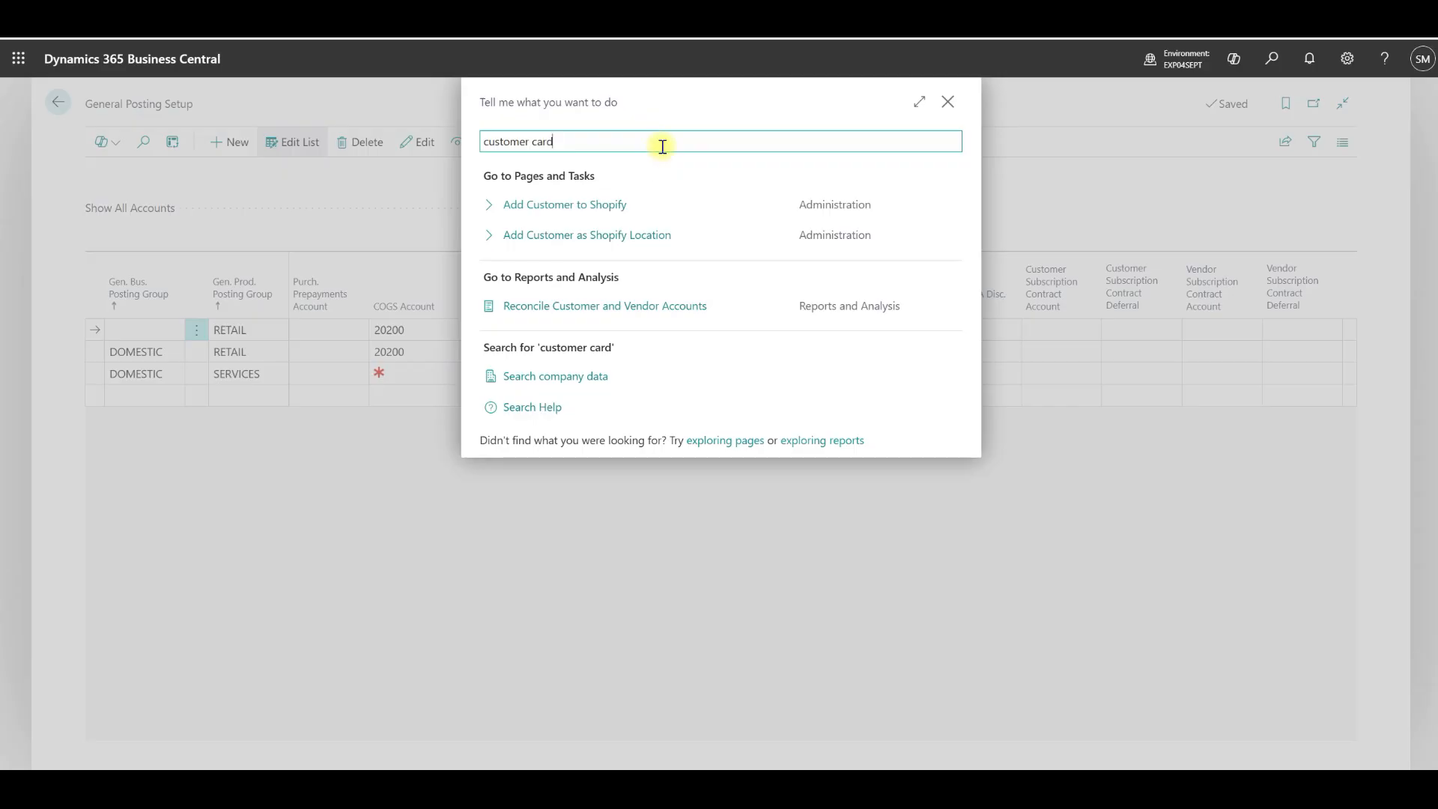
pyautogui.press('BackSpace')
pyautogui.press('BackSpace')
pyautogui.press('BackSpace')
pyautogui.press('BackSpace')
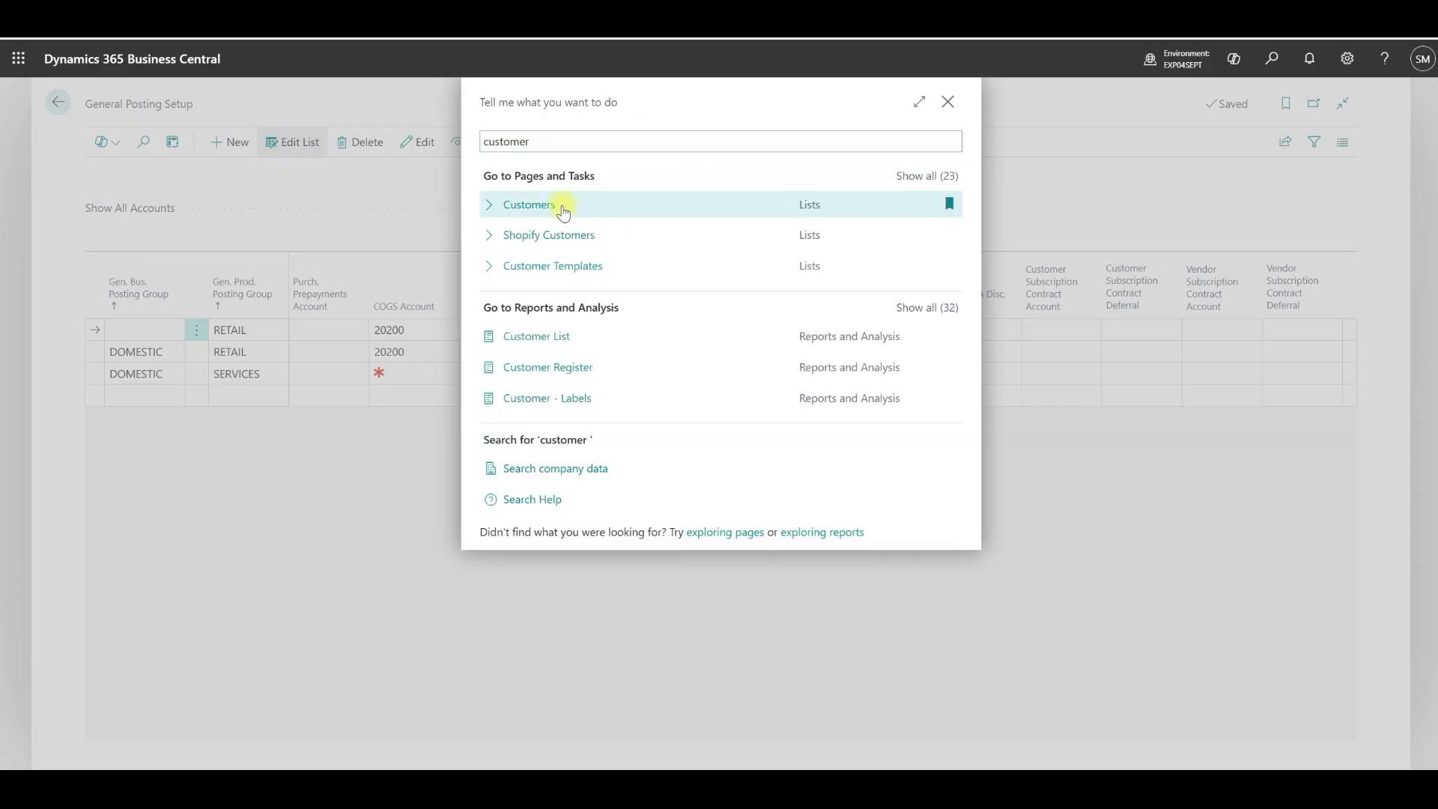
pyautogui.click(562, 206)
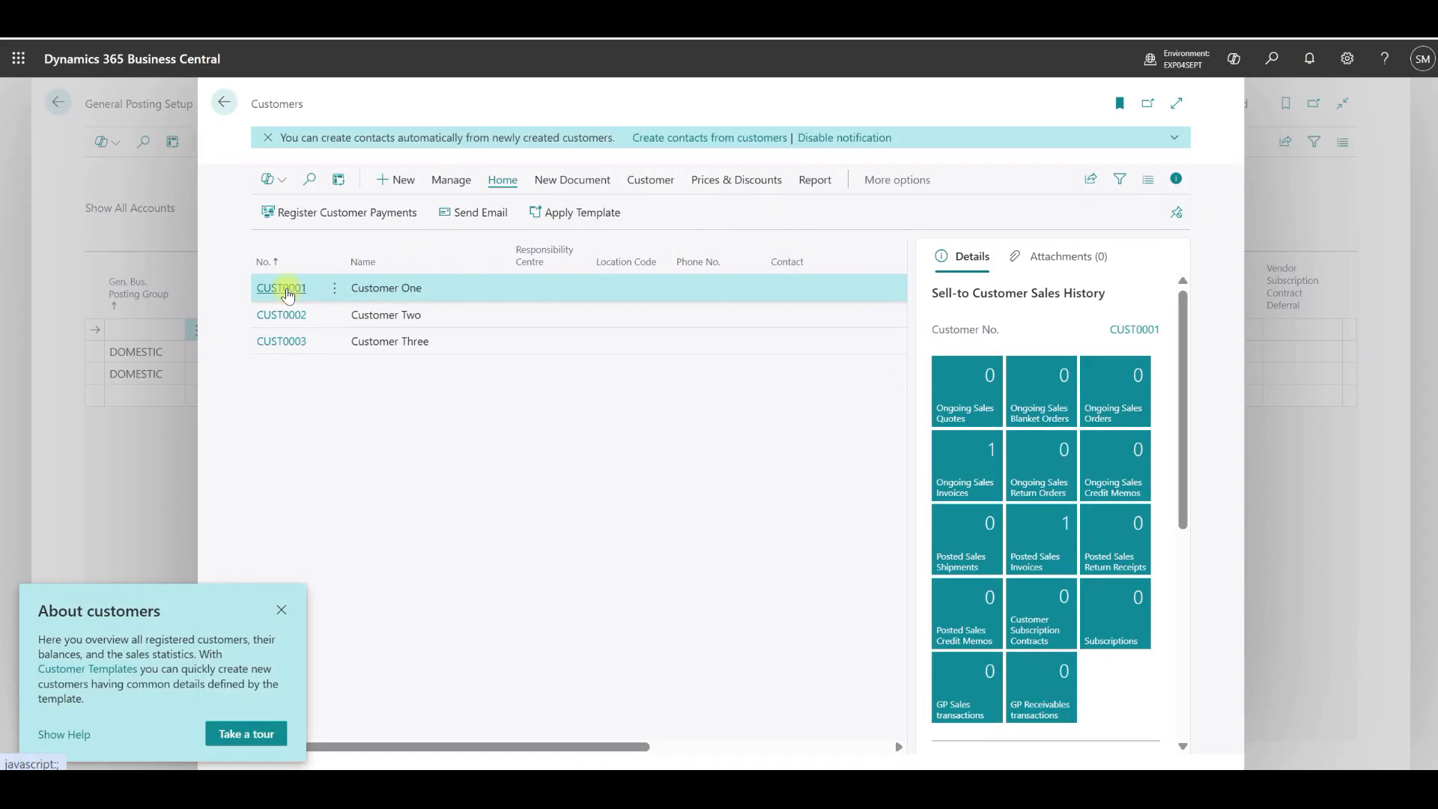
pyautogui.click(283, 289)
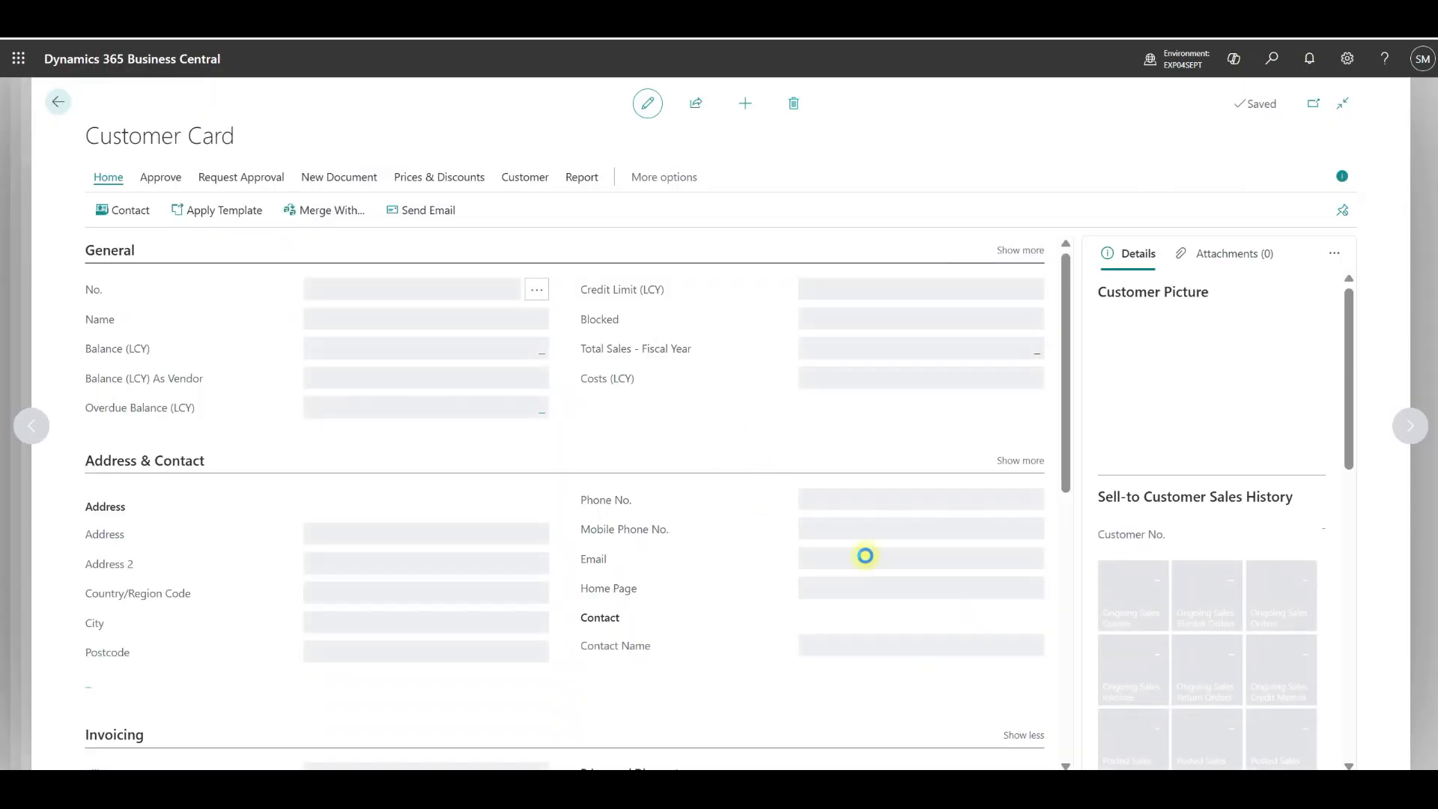
# Examine the posting details in the customer card's Invoicing section, including the available Gen. Bus. Posting Group codes
pyautogui.scroll(-5, 722, 497)
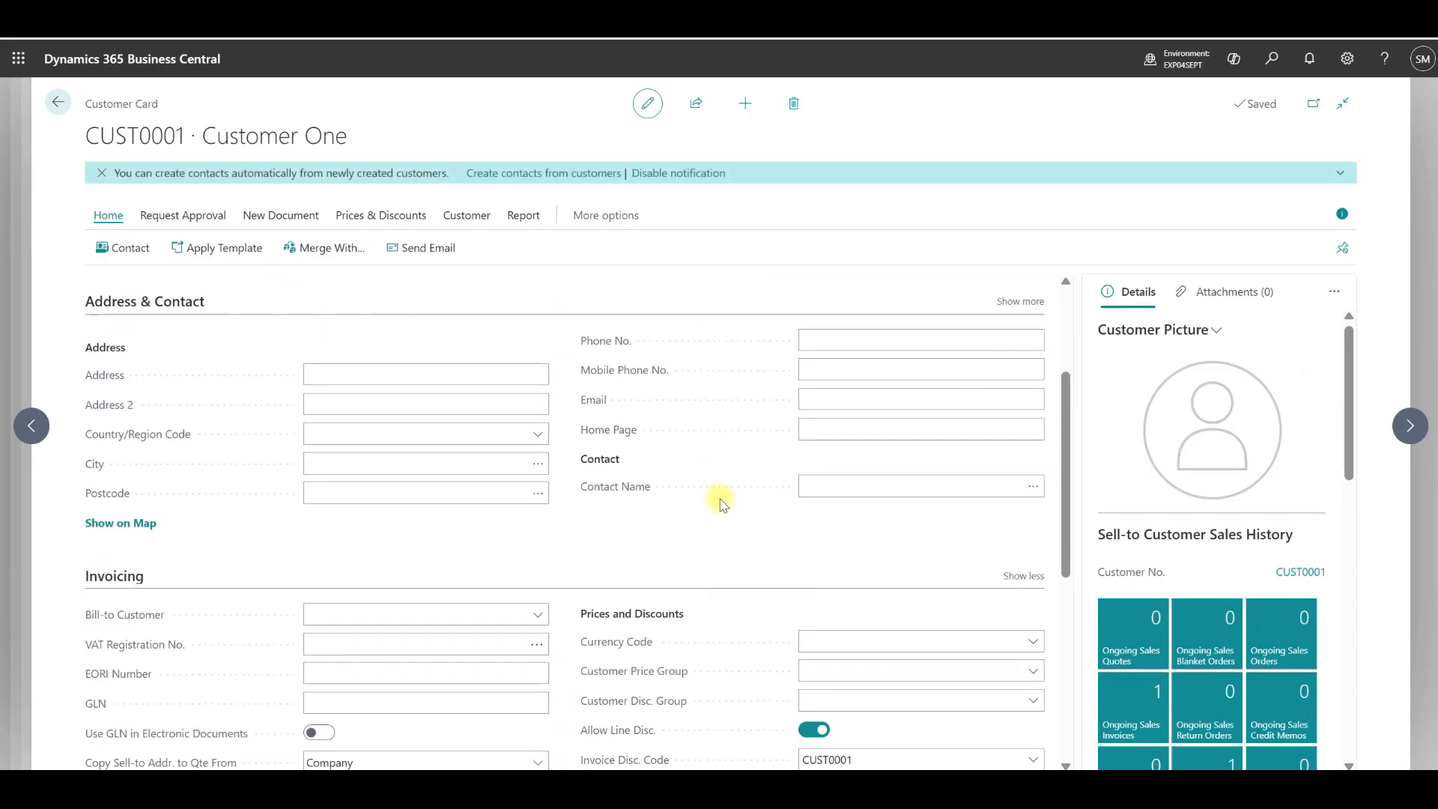
pyautogui.scroll(-1, 722, 501)
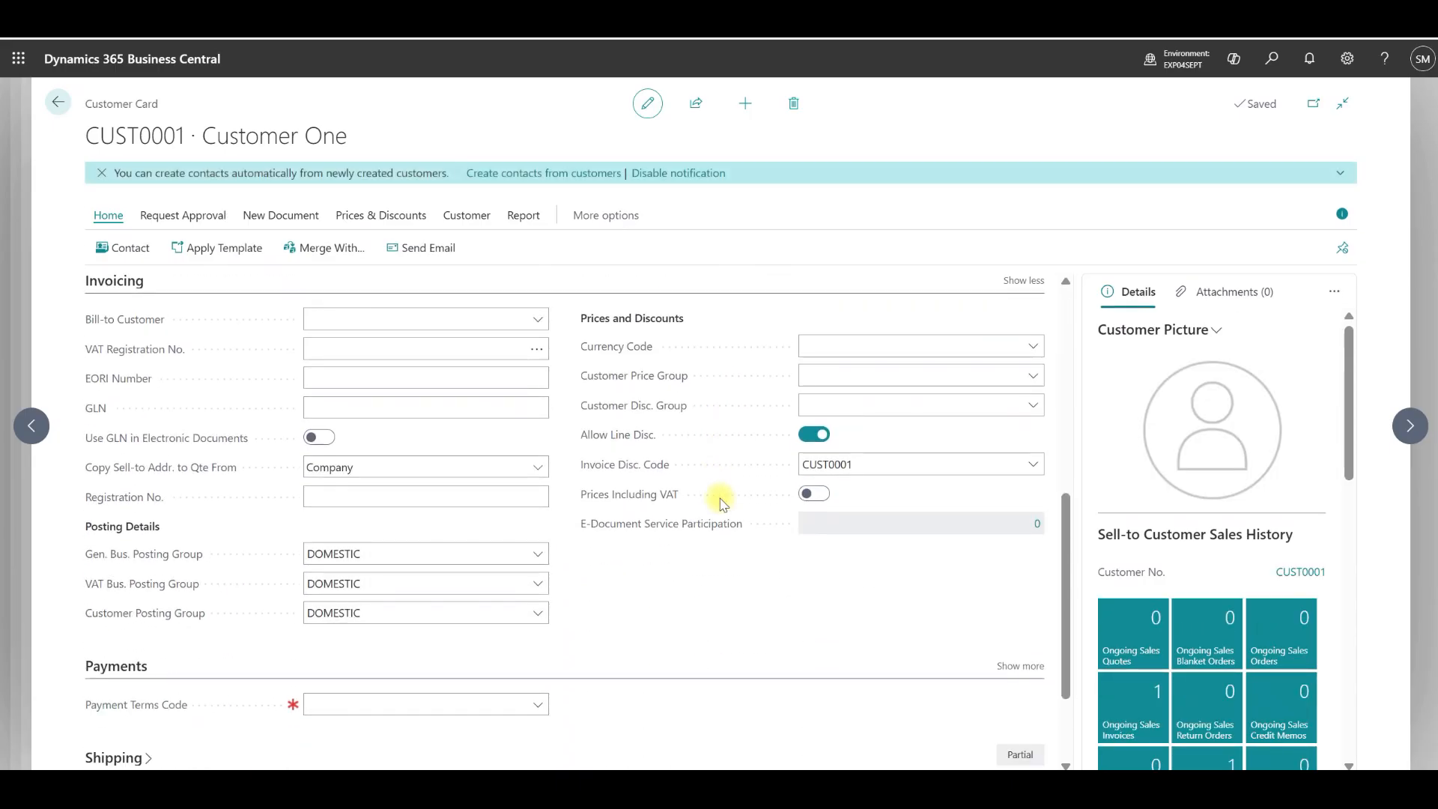
pyautogui.scroll(1, 722, 504)
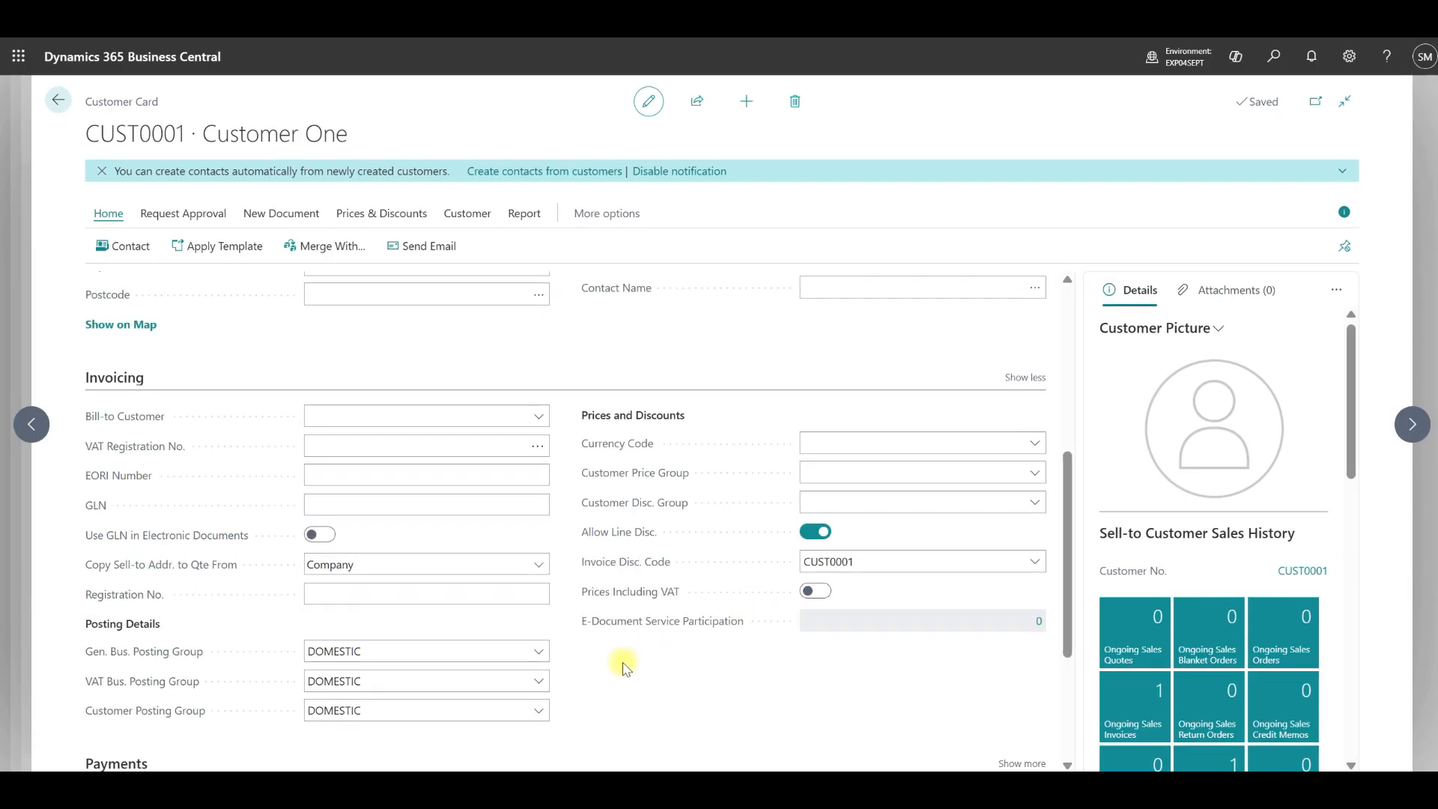
pyautogui.click(539, 651)
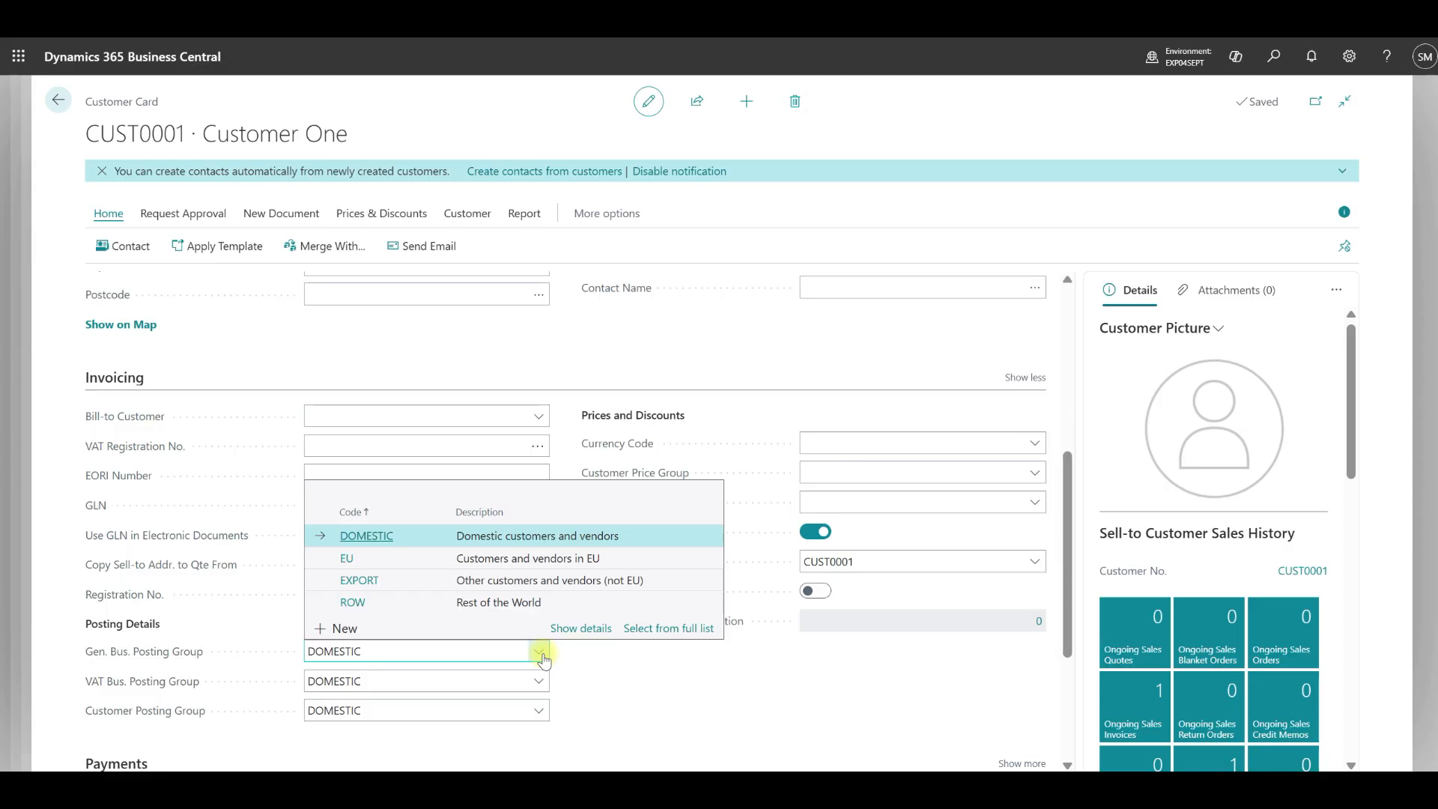
pyautogui.click(659, 674)
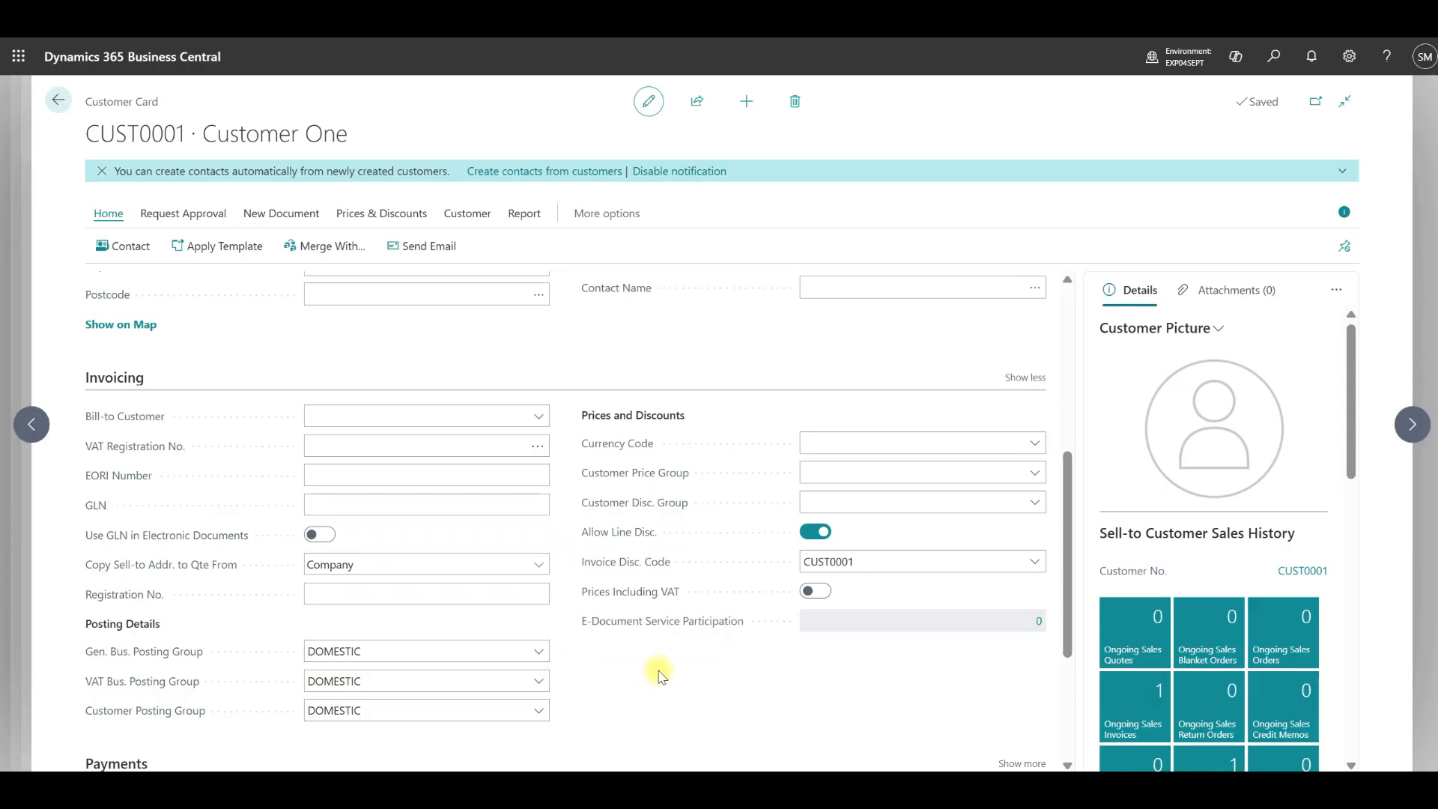
# Search for "item", open the Items list and open the card of ITEM0001
pyautogui.click(1273, 57)
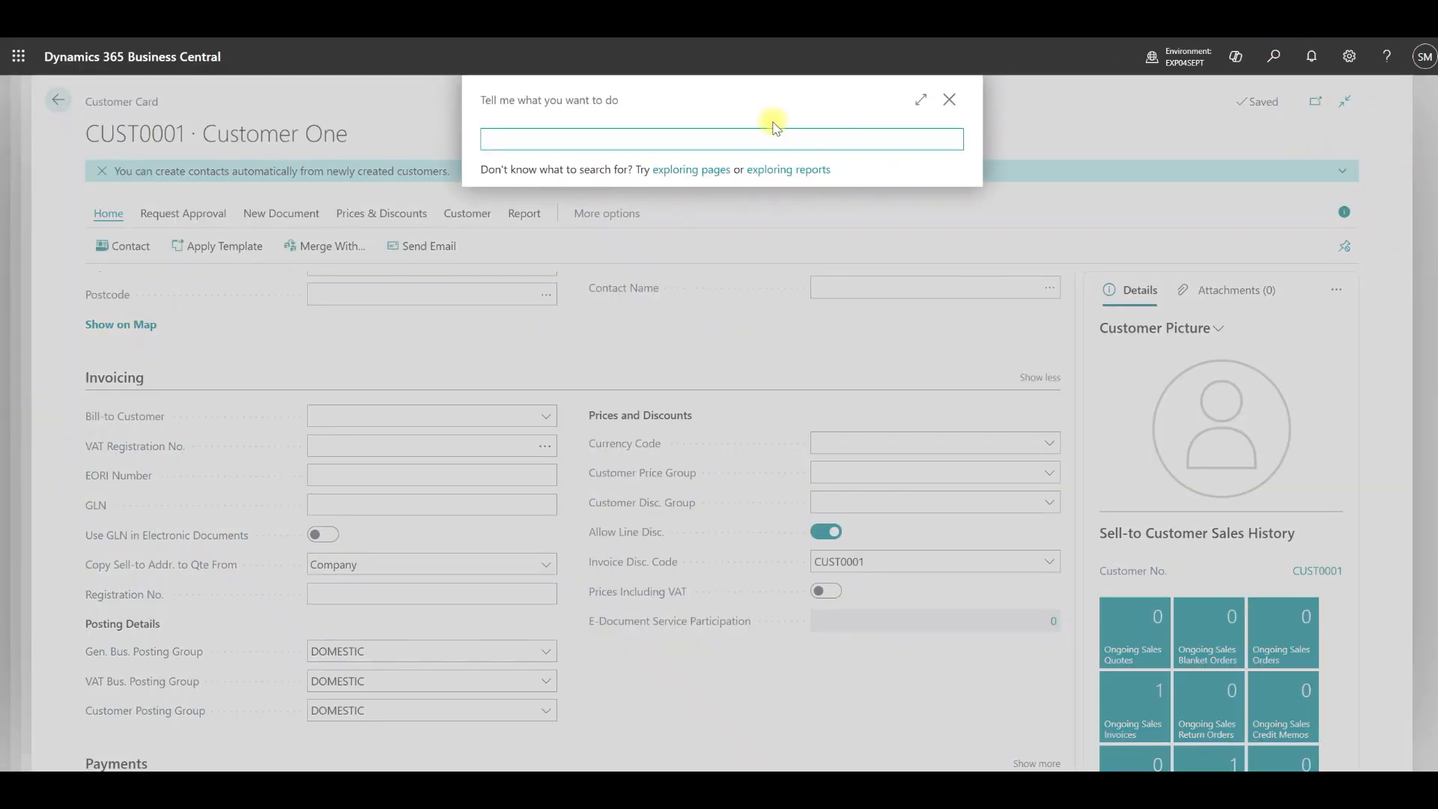
pyautogui.write('item')
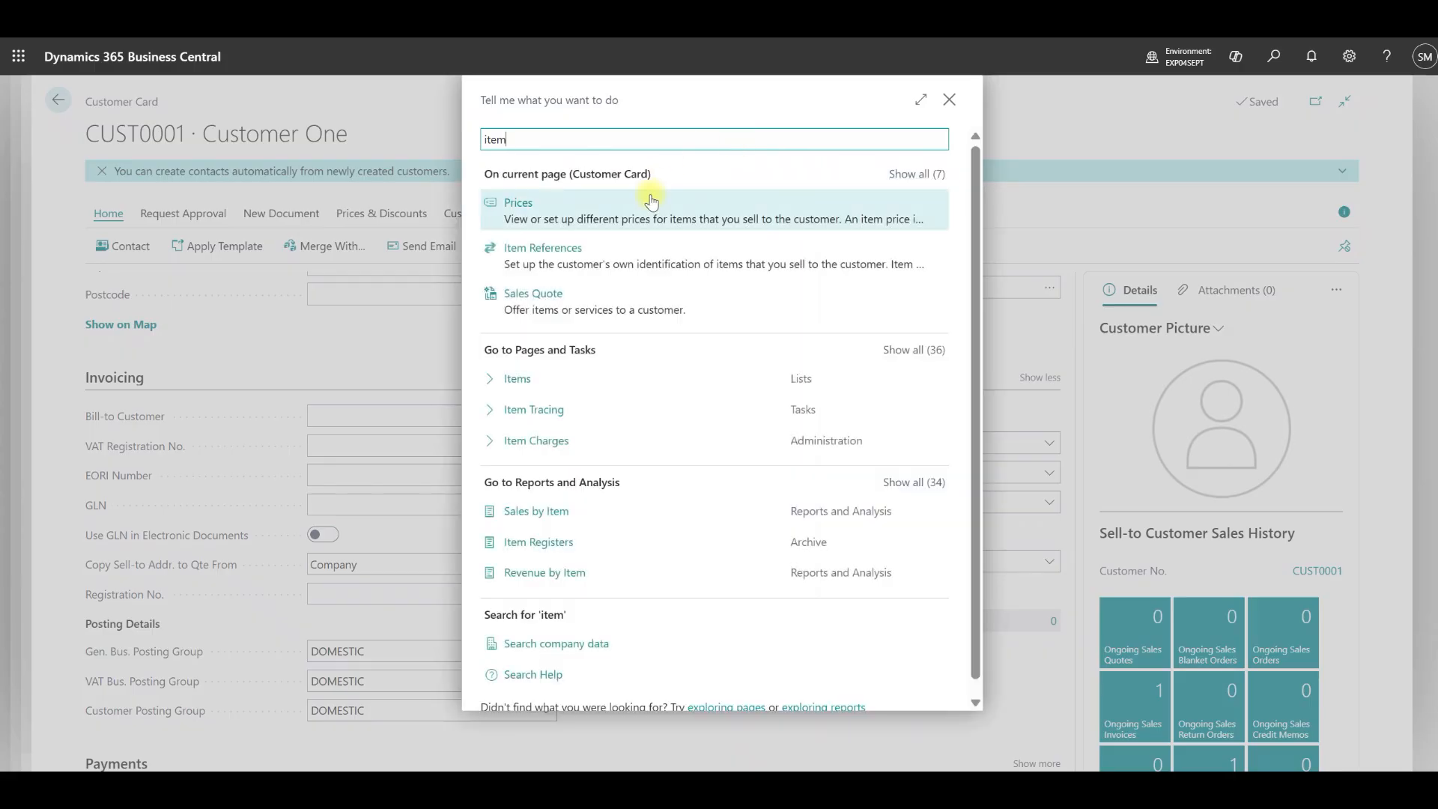
pyautogui.click(532, 388)
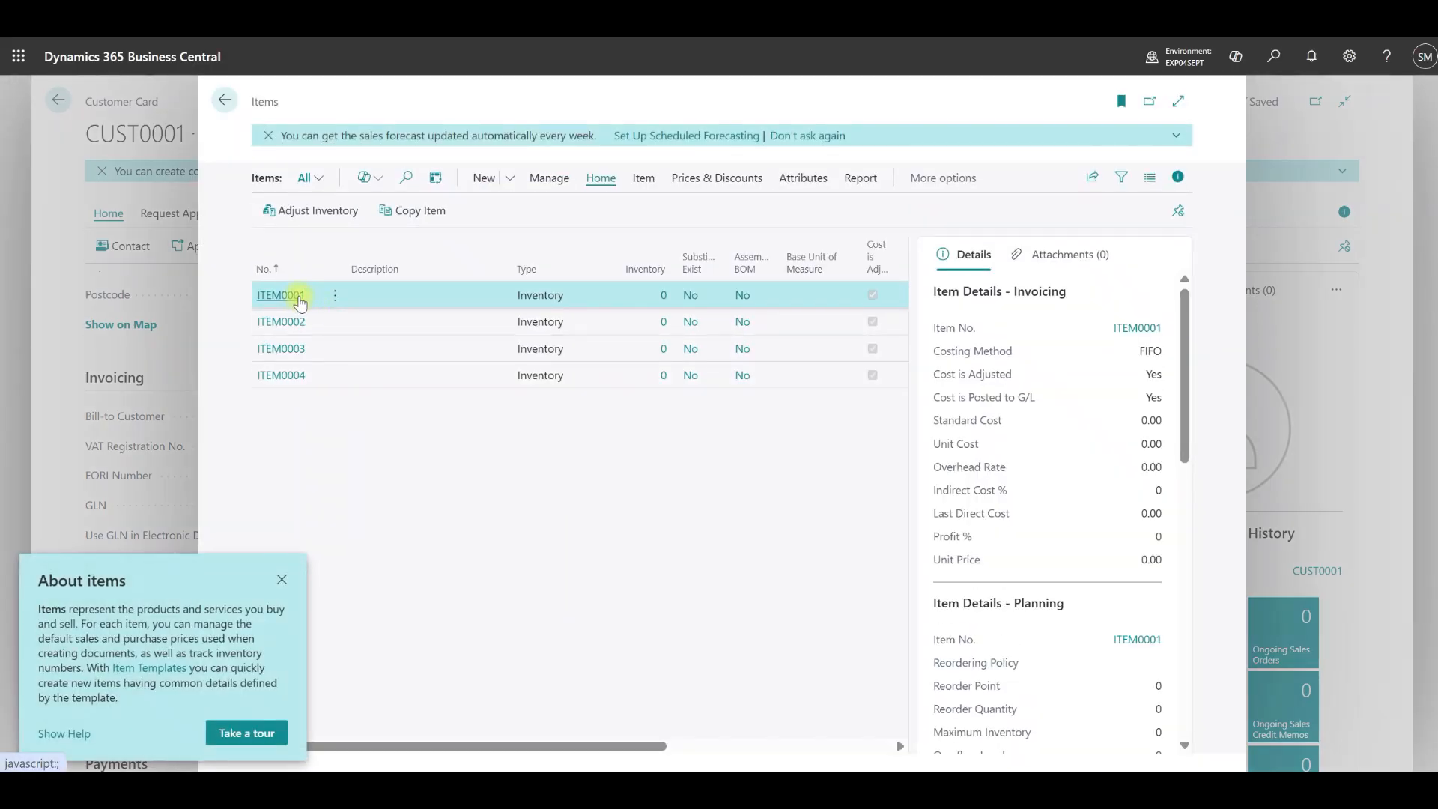
pyautogui.click(300, 300)
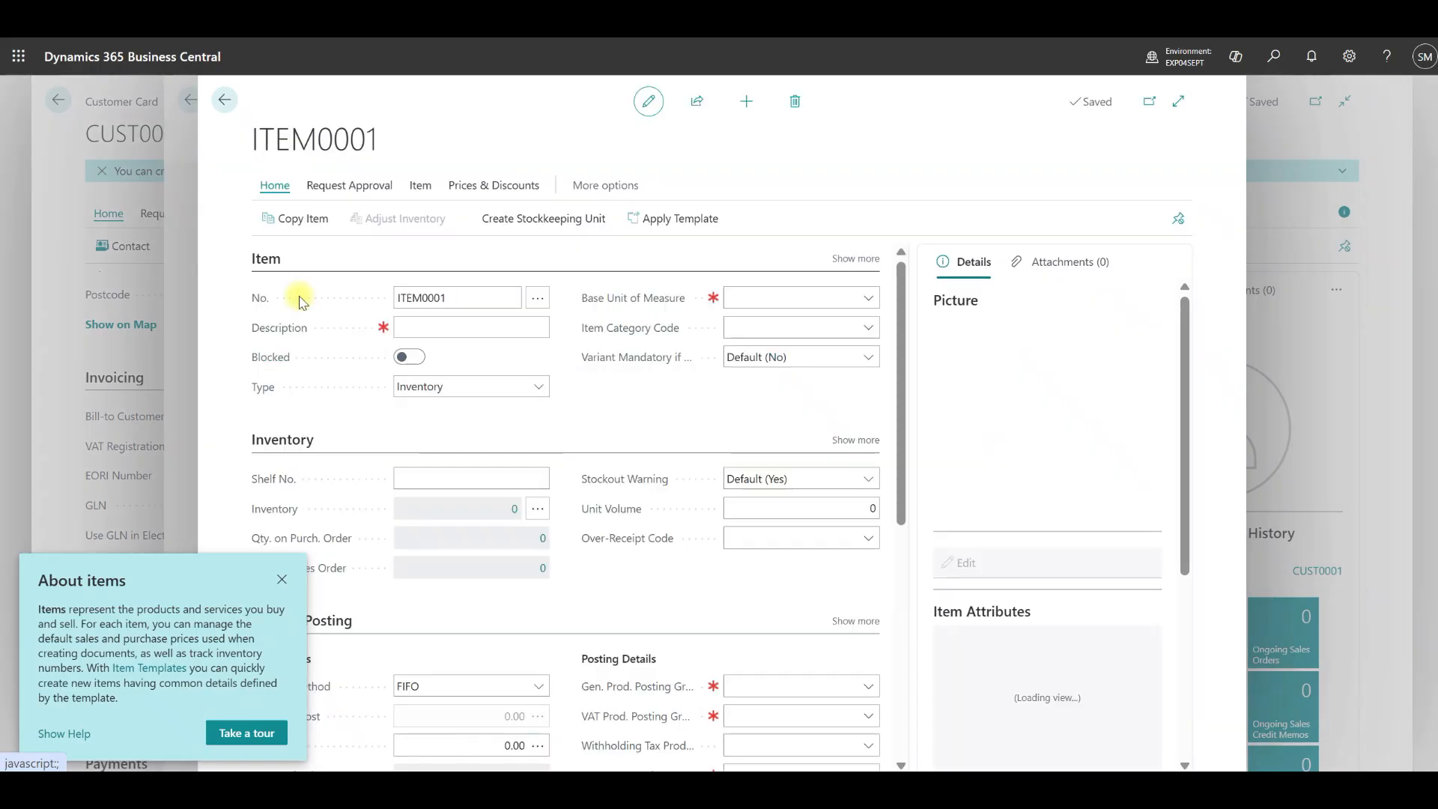
# Set the item's Gen. Prod. Posting Group to RETAIL in the Costs & Posting section
pyautogui.scroll(-1, 625, 498)
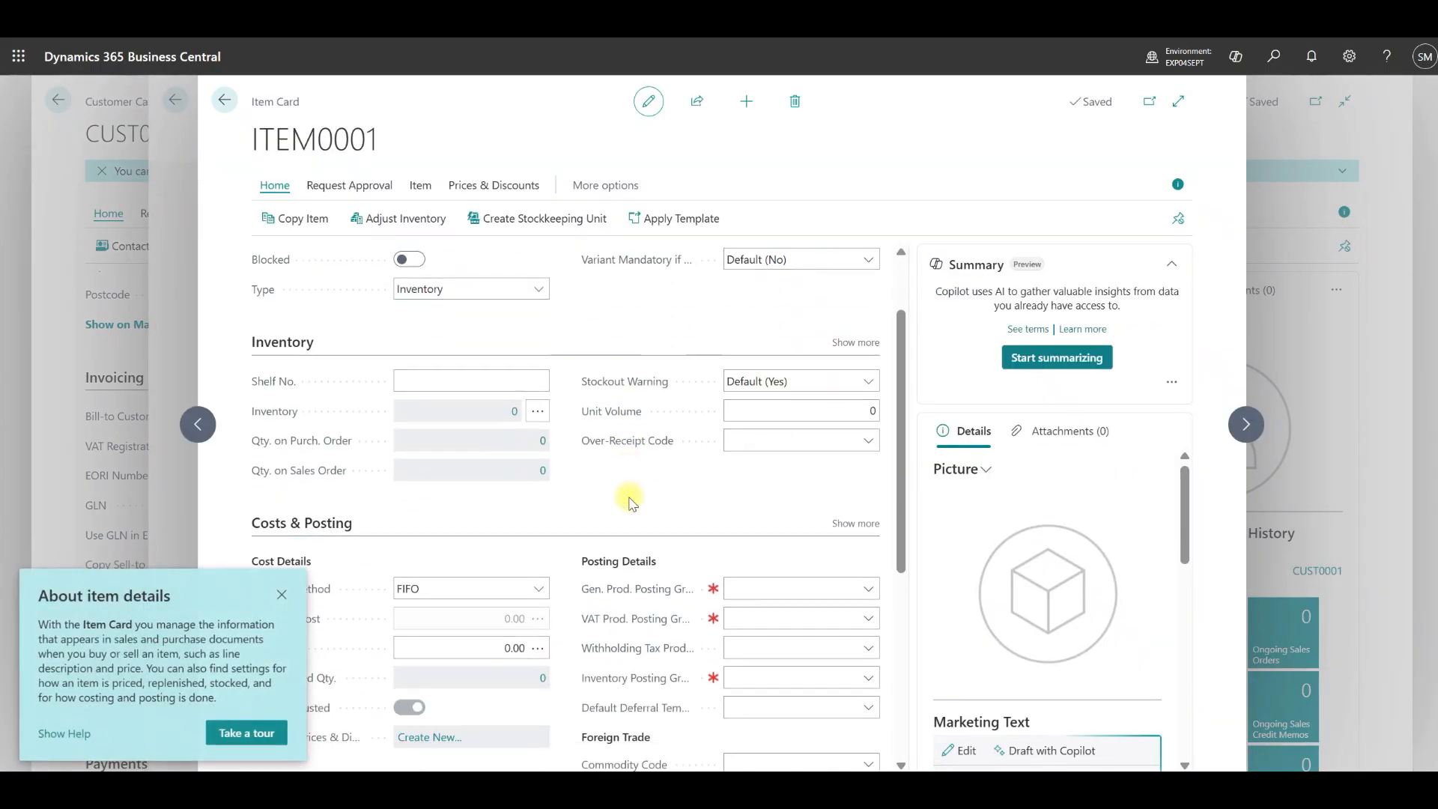
pyautogui.scroll(-1, 690, 513)
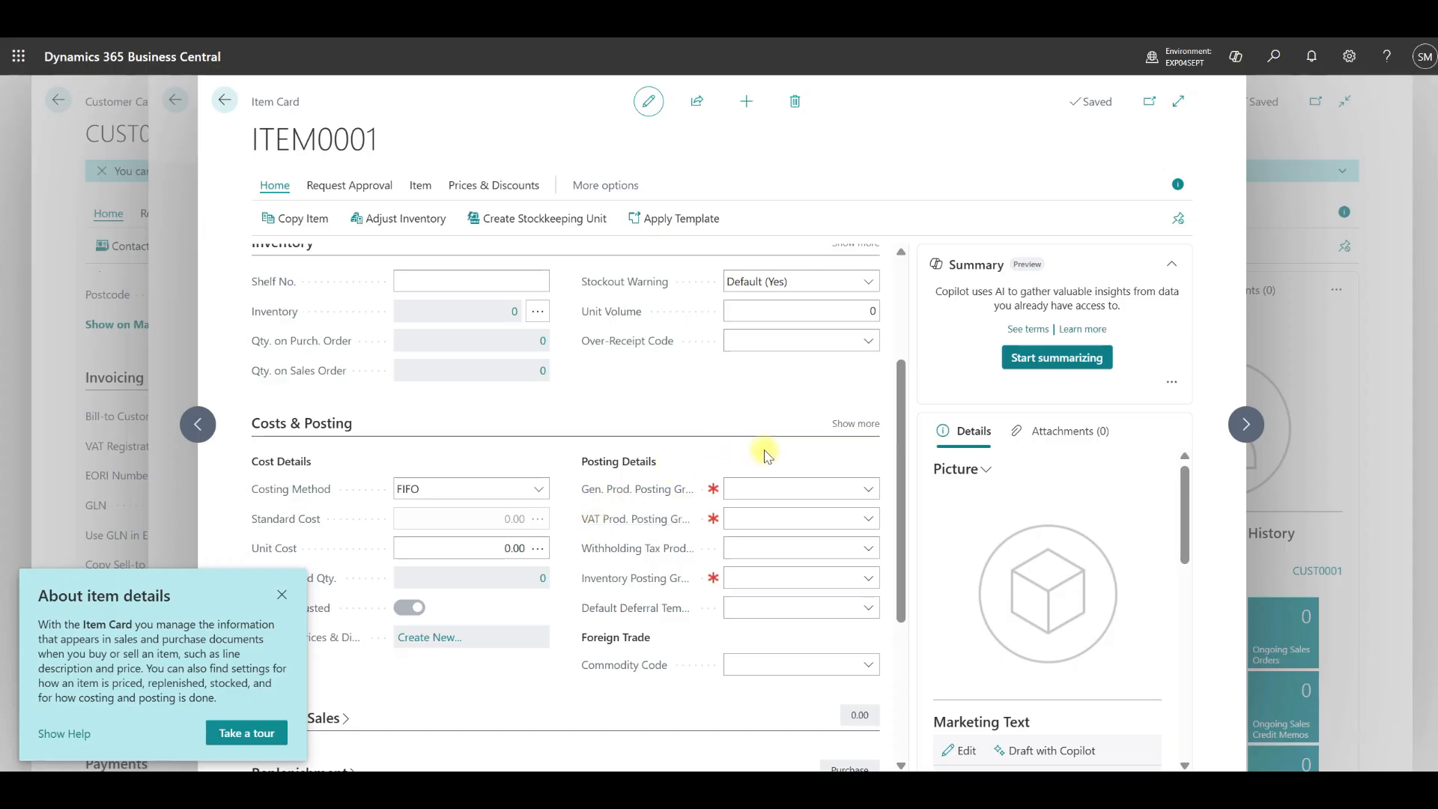
pyautogui.click(870, 491)
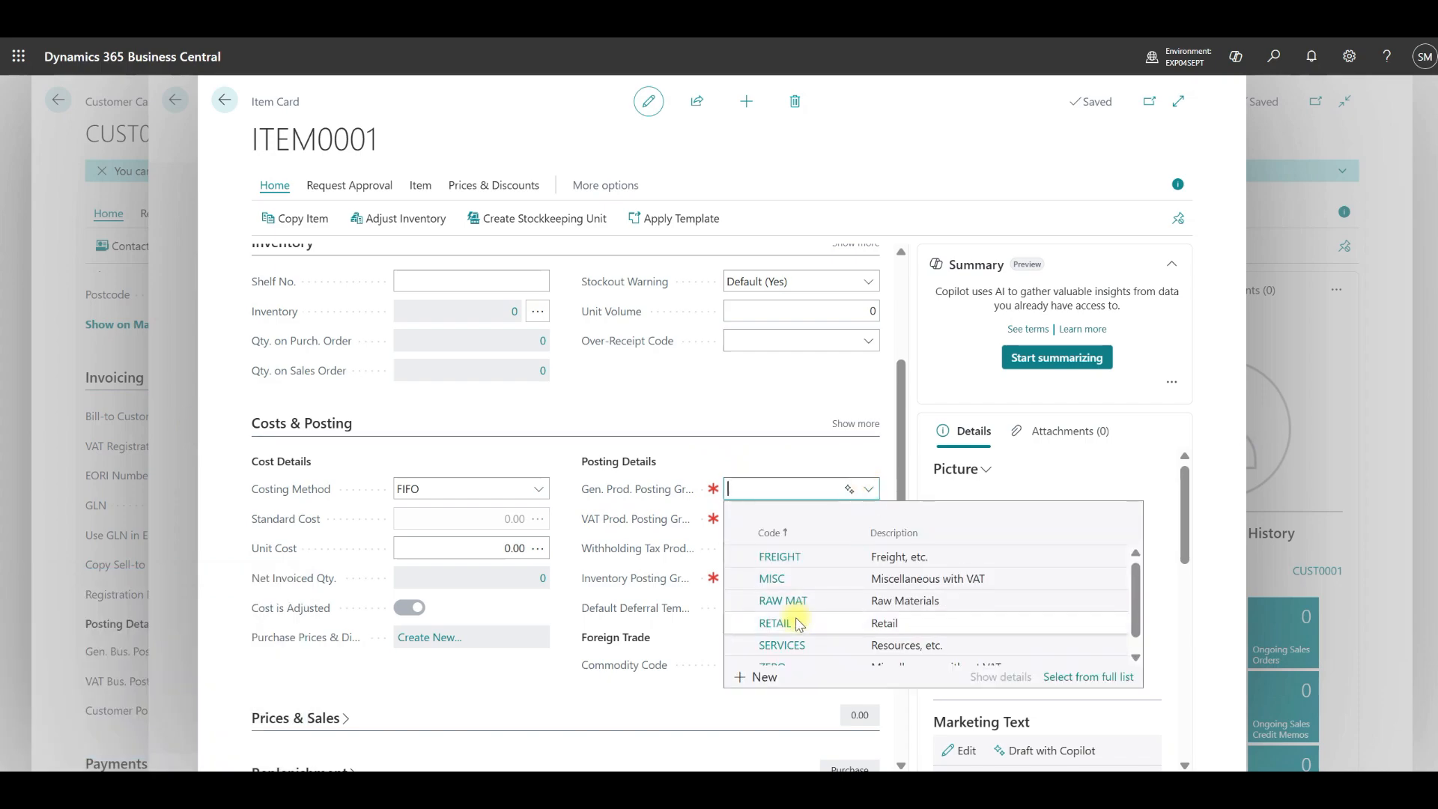
pyautogui.click(778, 623)
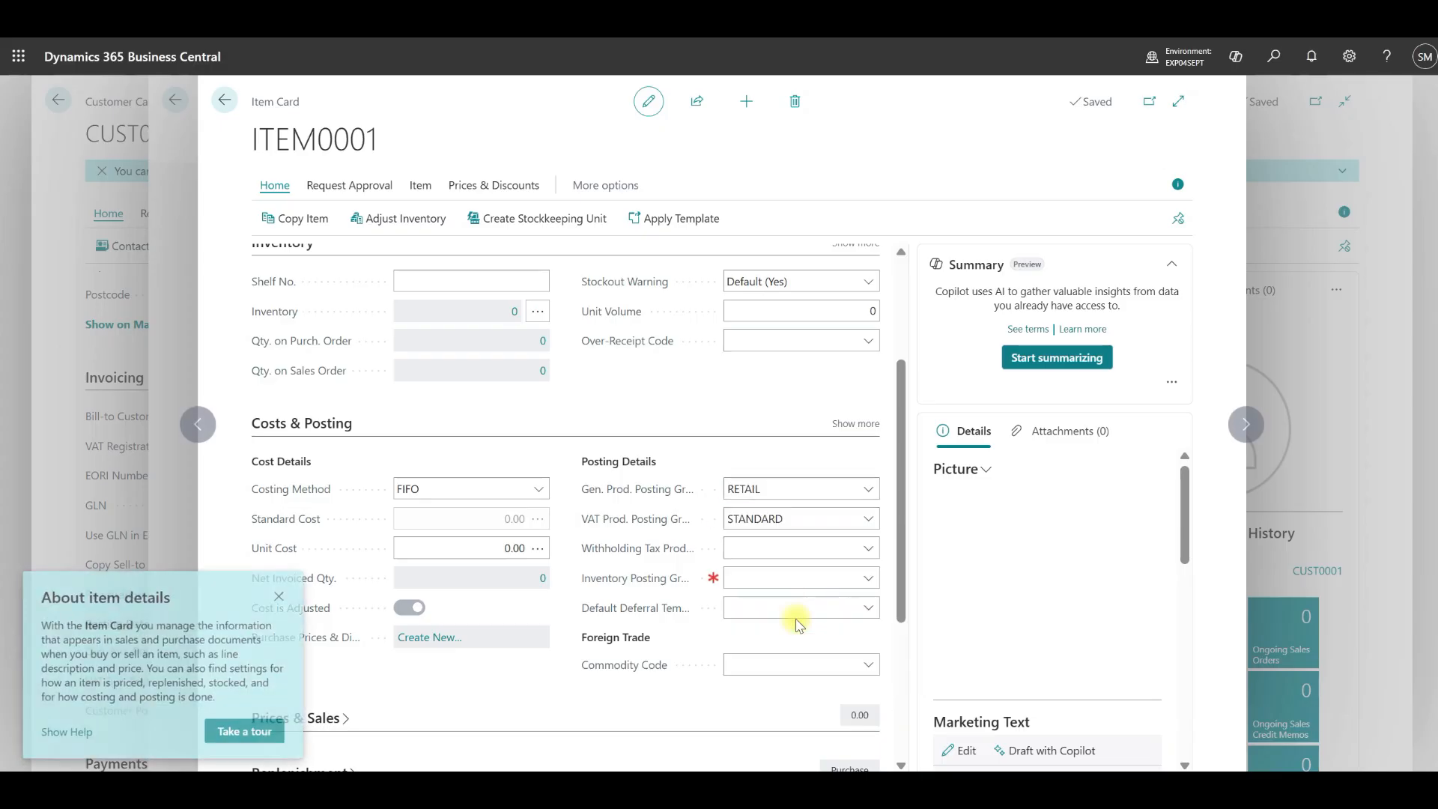
# Close the open item and customer pages and return to the home page
pyautogui.click(177, 329)
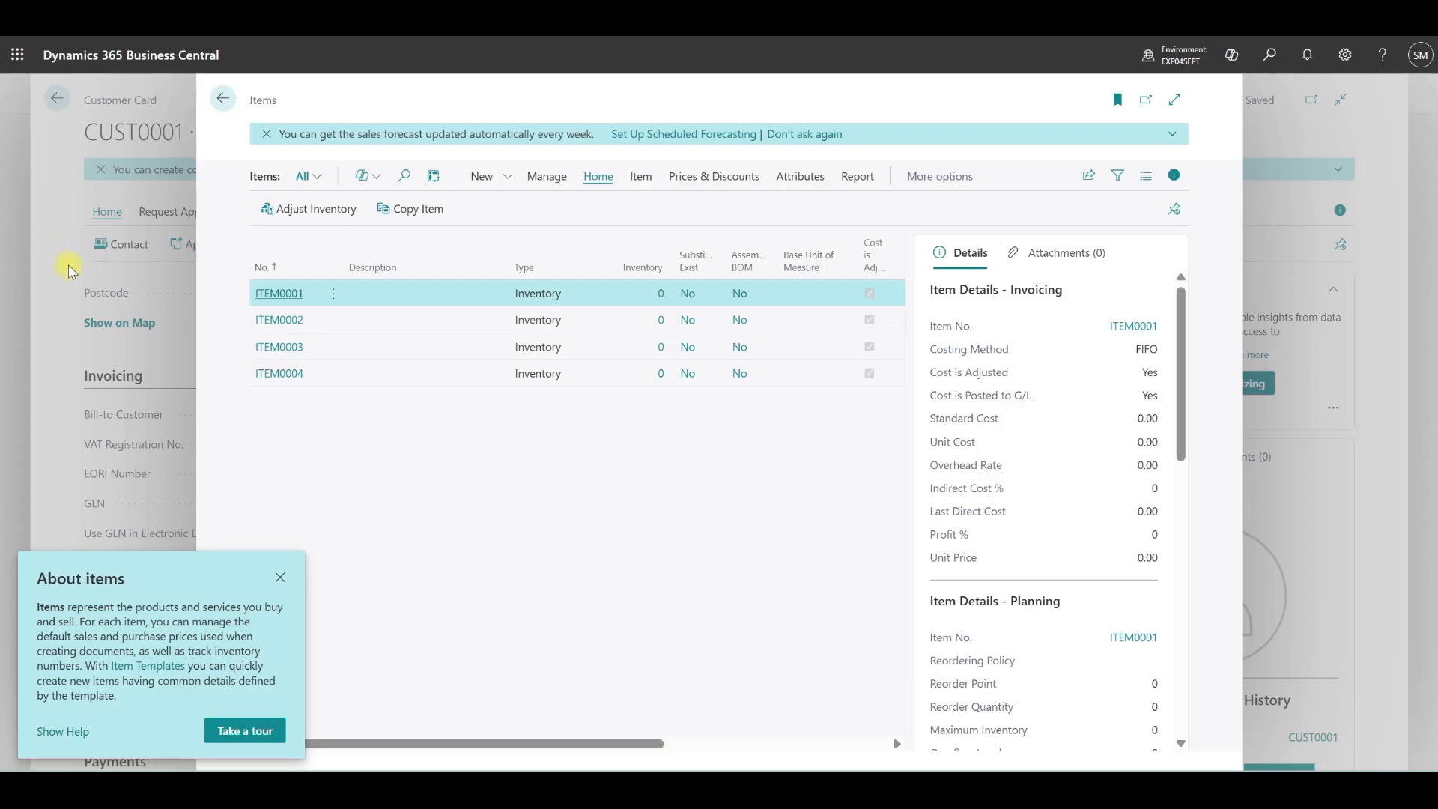
pyautogui.click(41, 246)
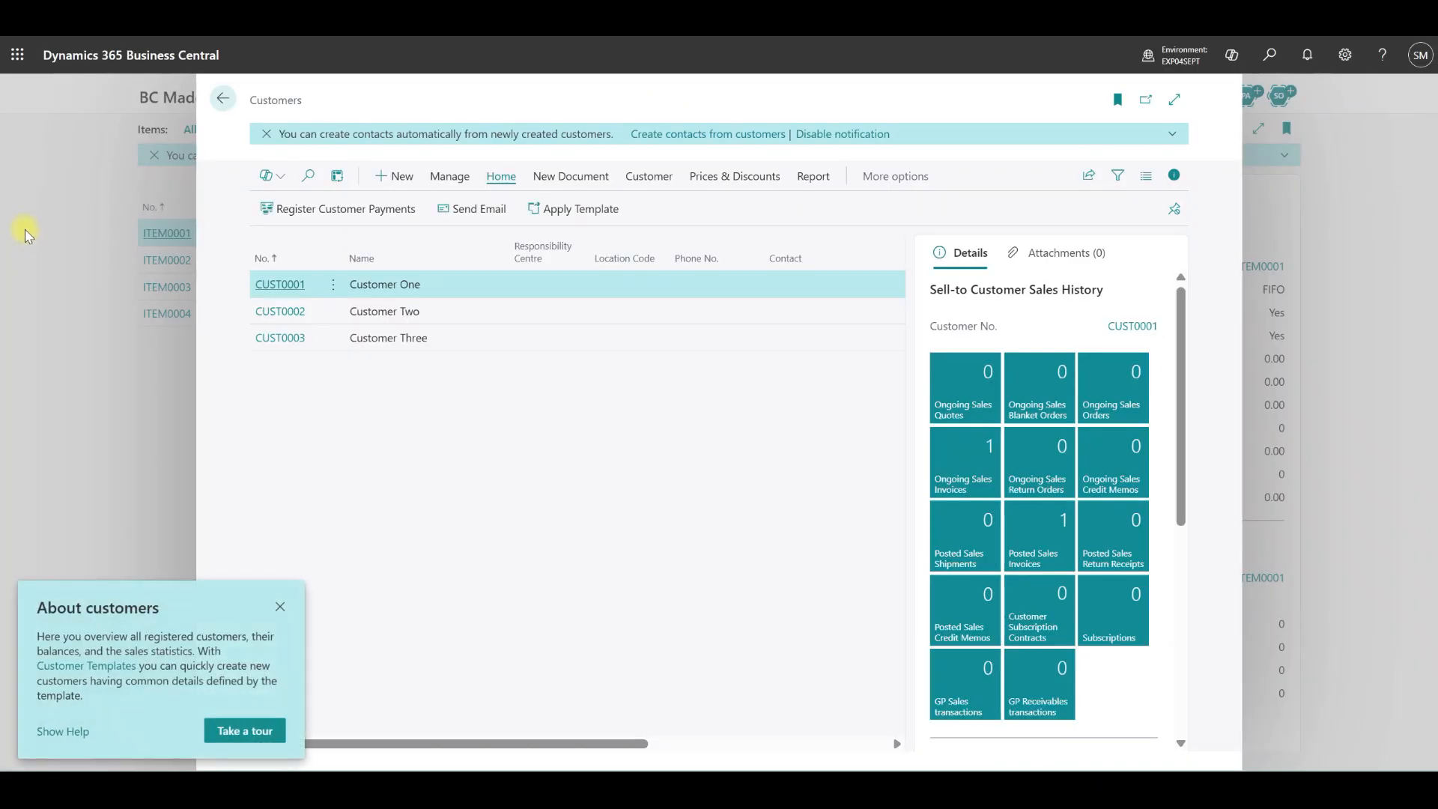
pyautogui.press('Escape')
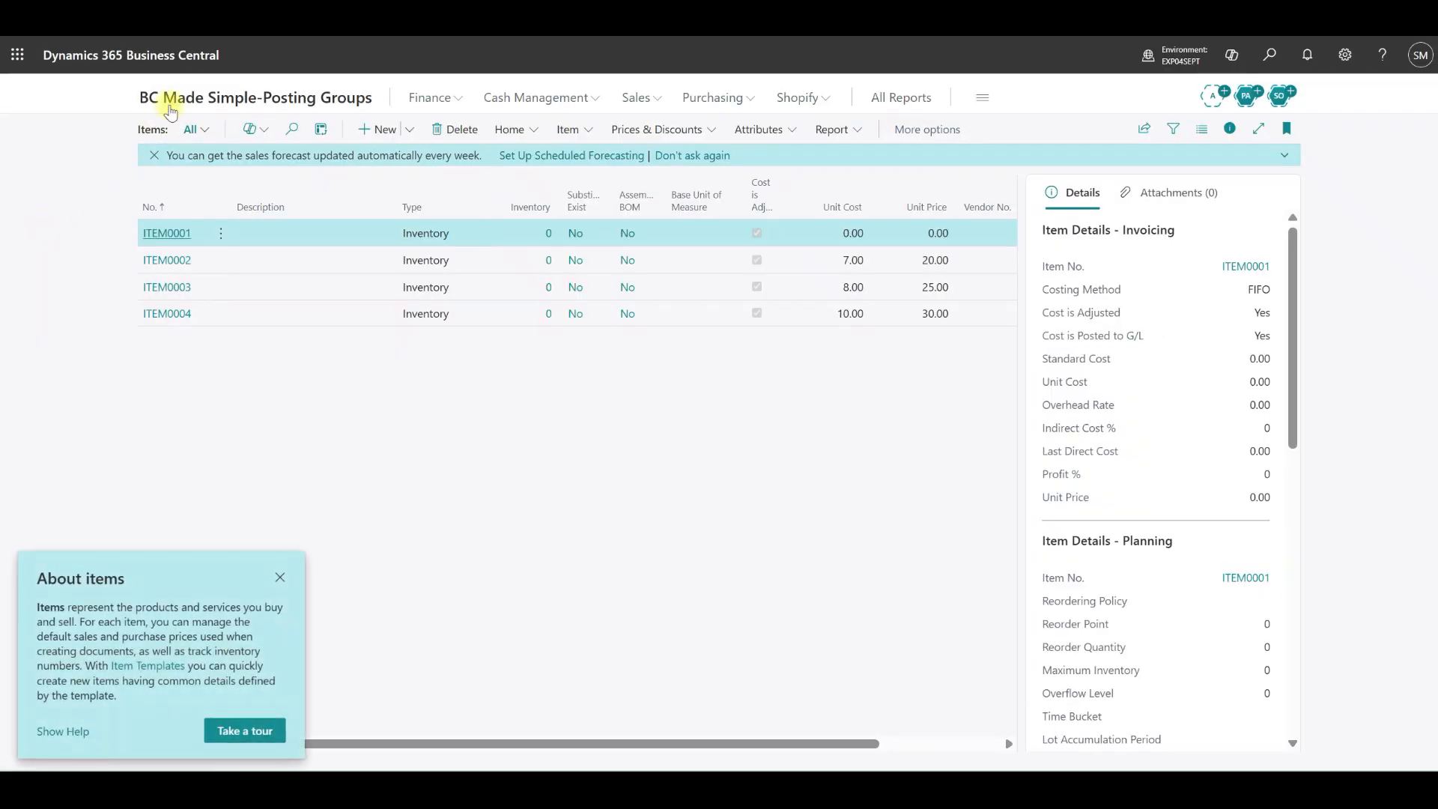
pyautogui.click(172, 110)
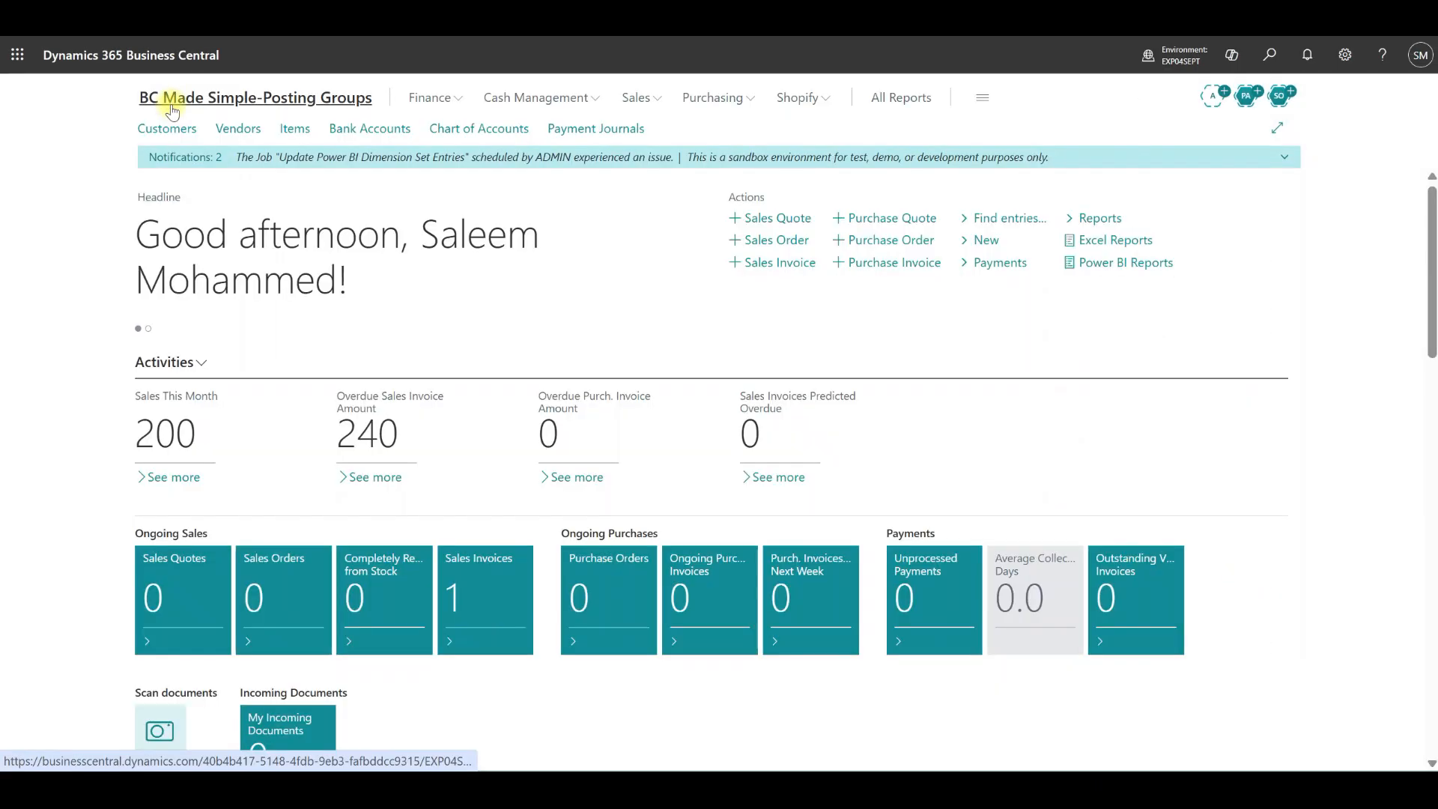
# Open the Chart of Accounts and examine the net changes on the sales, trade debtors and VAT accounts
pyautogui.click(466, 136)
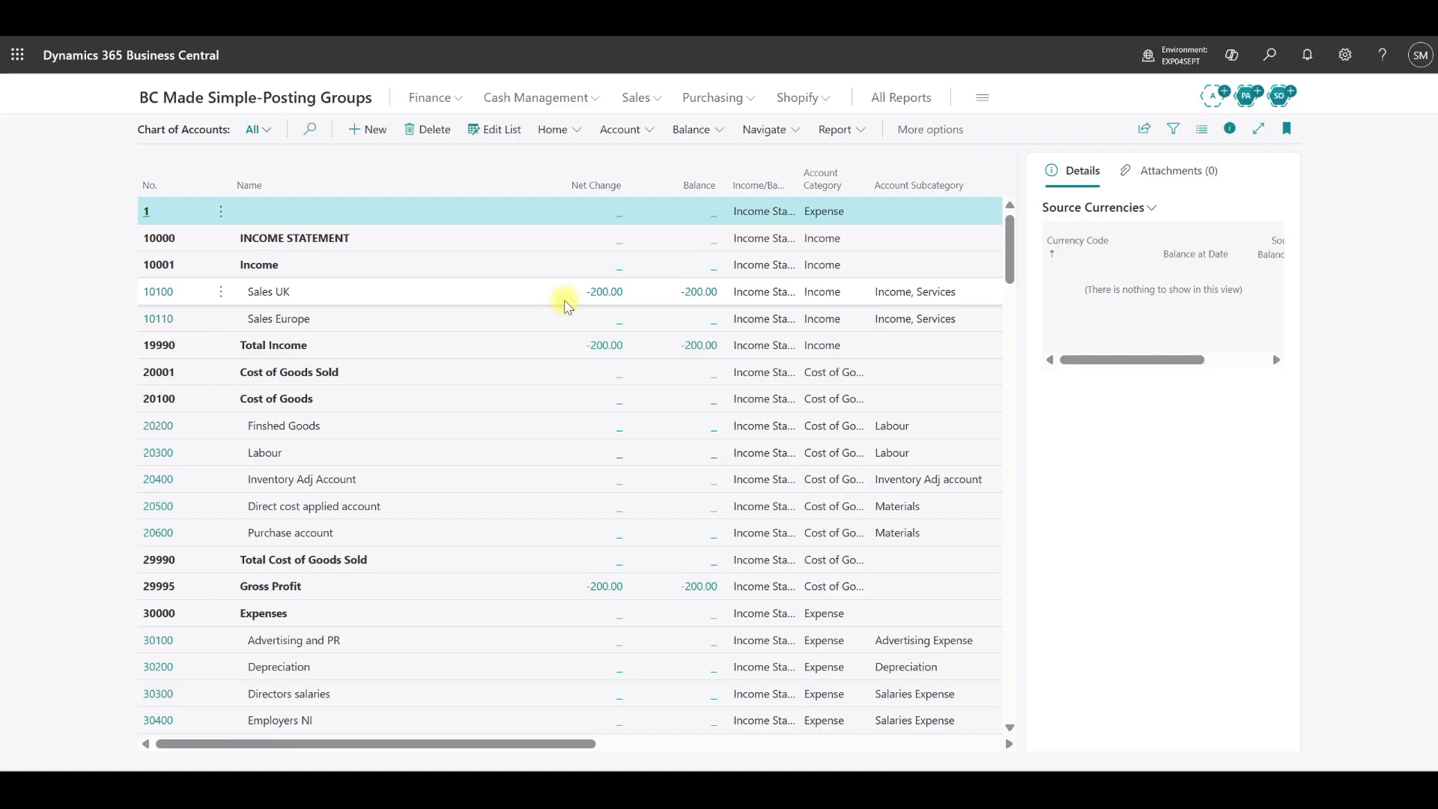
pyautogui.scroll(-6, 567, 307)
pyautogui.scroll(-7, 571, 339)
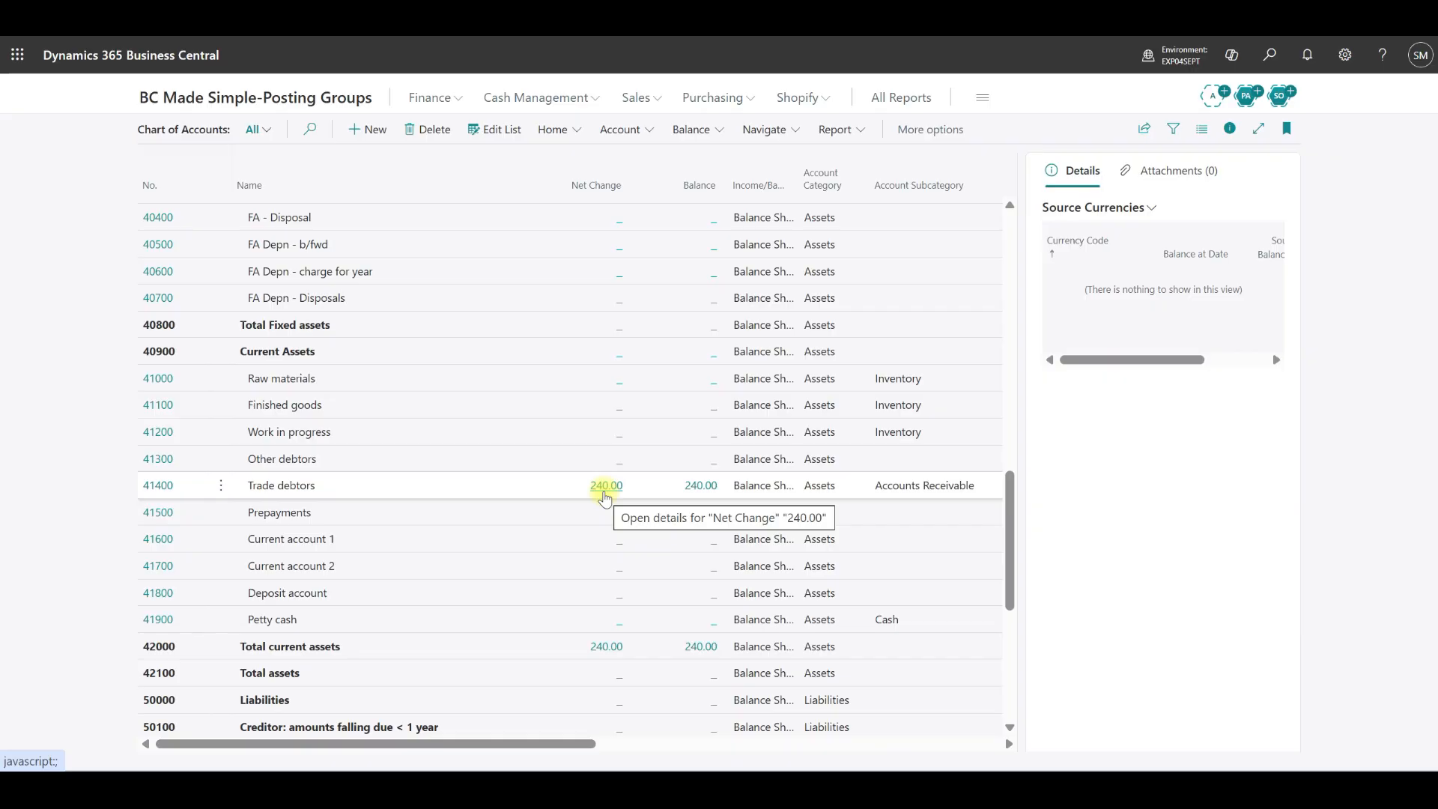
pyautogui.scroll(6, 605, 497)
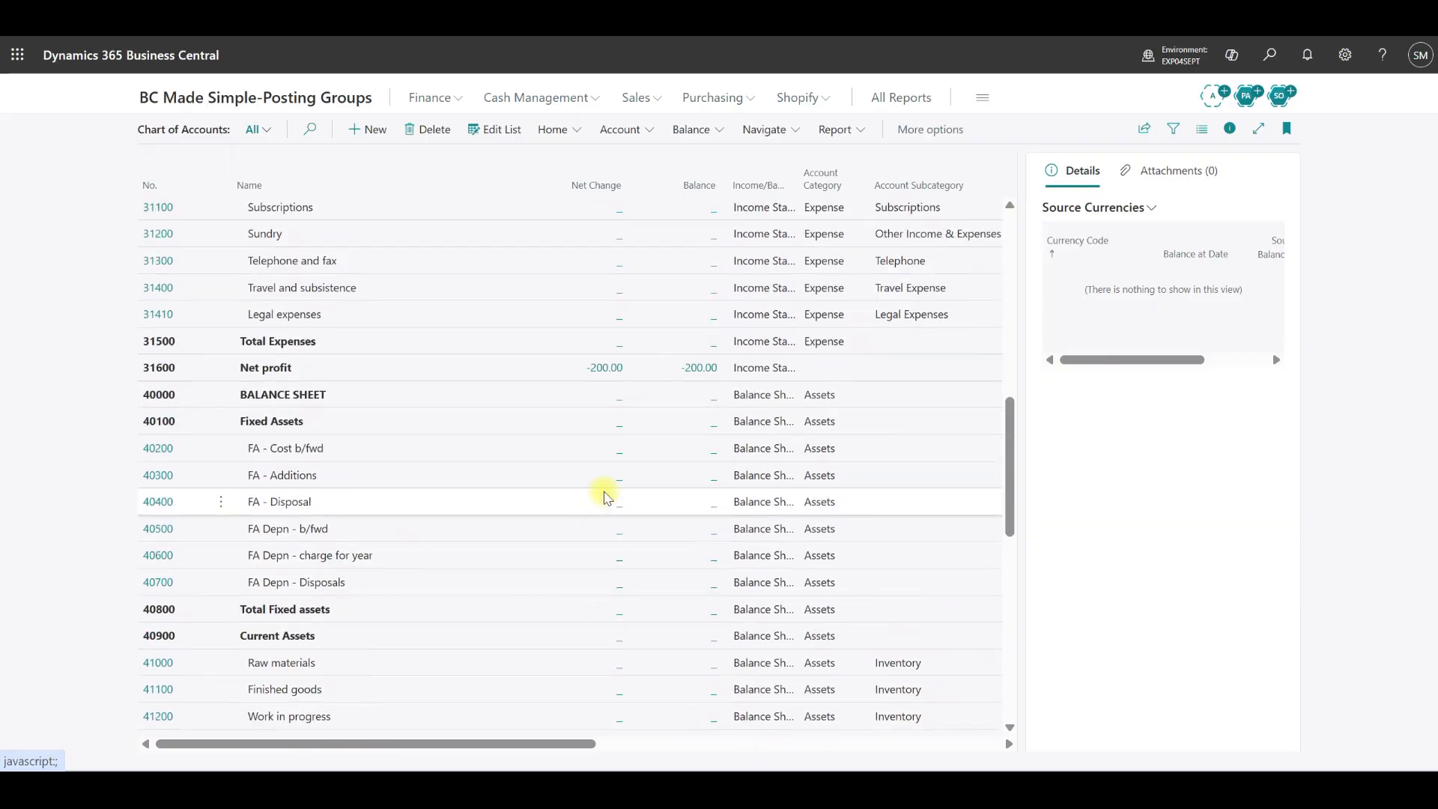
pyautogui.scroll(5, 605, 504)
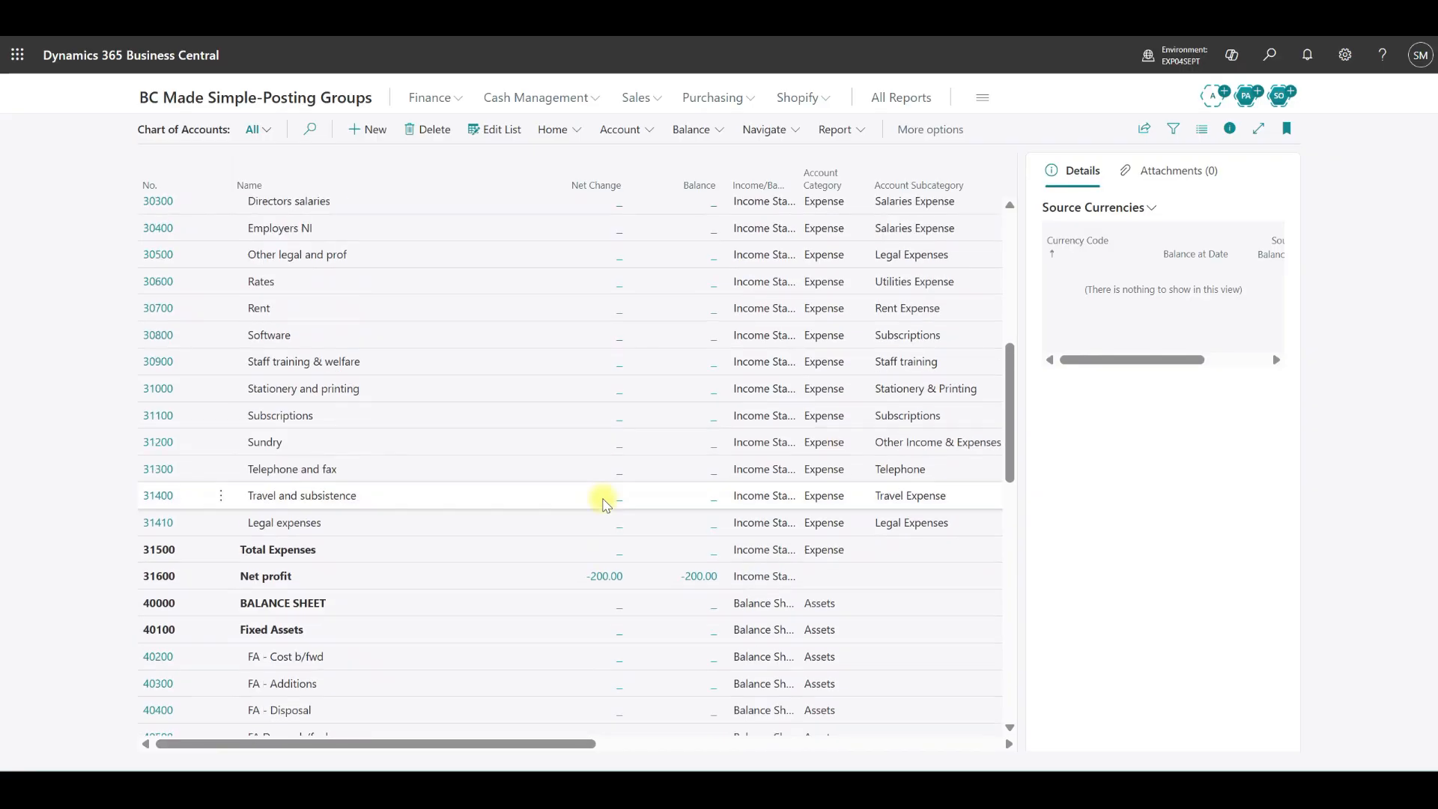
pyautogui.scroll(2, 605, 503)
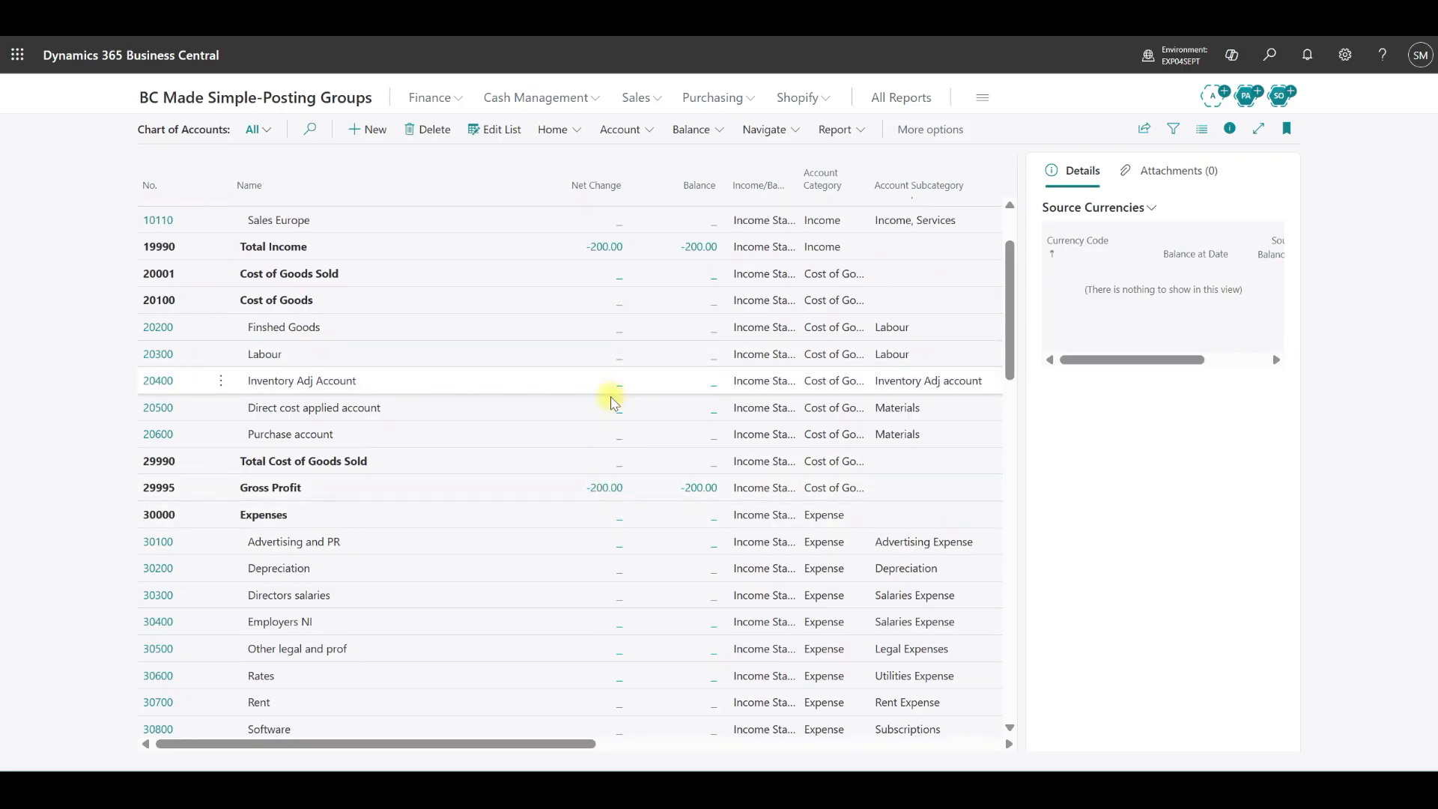
pyautogui.scroll(2, 605, 404)
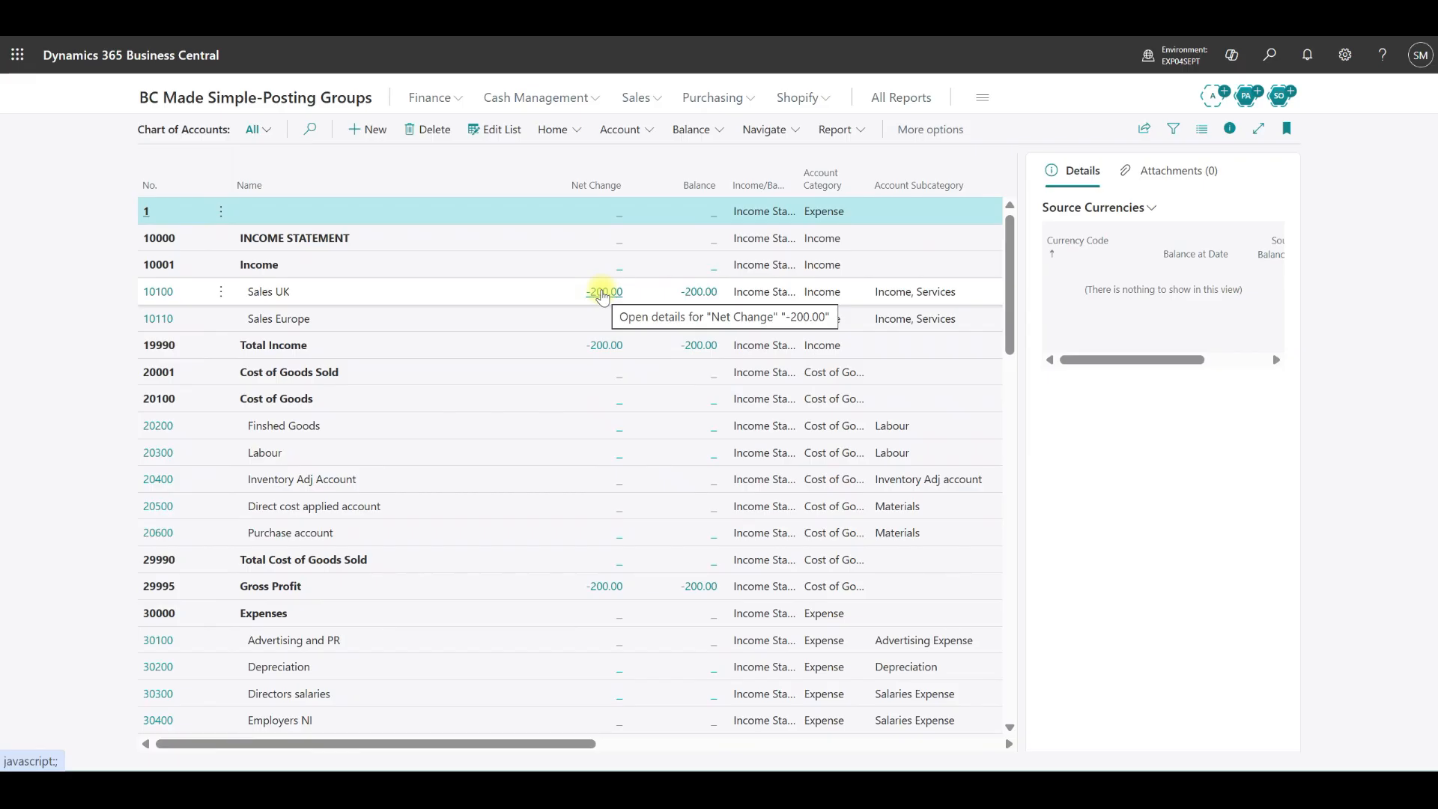
pyautogui.scroll(-8, 602, 294)
pyautogui.scroll(-12, 603, 296)
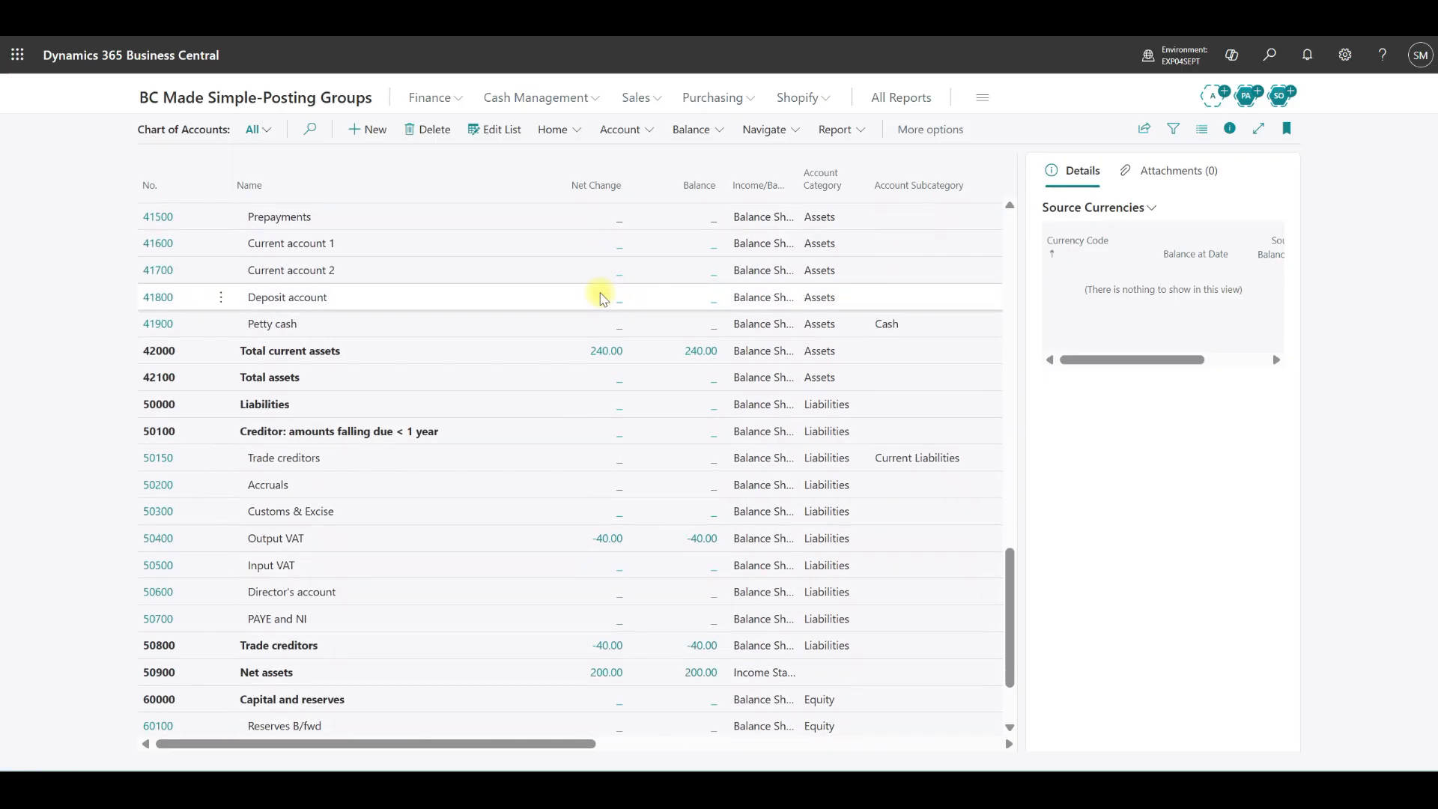
pyautogui.scroll(-2, 599, 300)
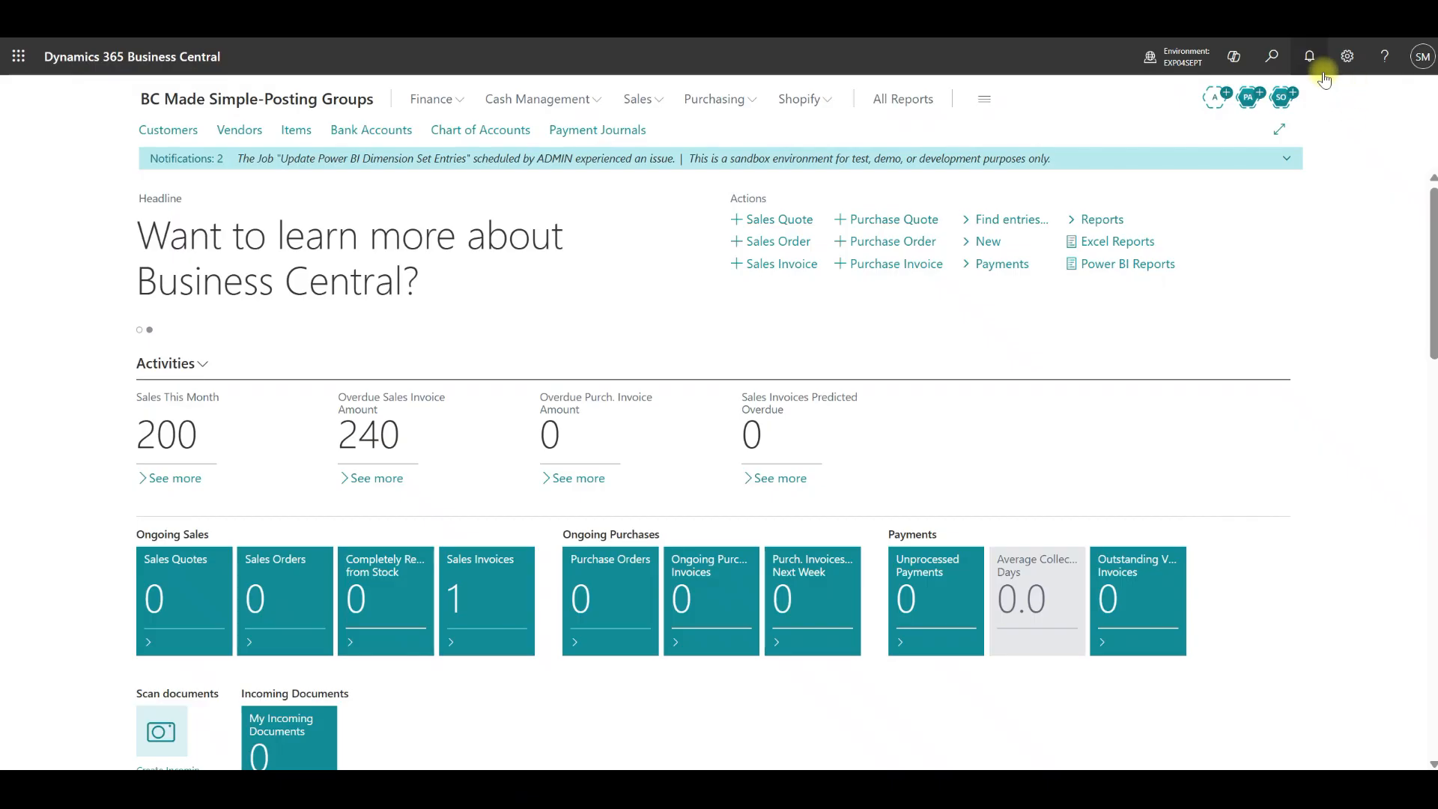
# Search for "vat posting" and open the VAT Posting Setup page
pyautogui.click(1273, 57)
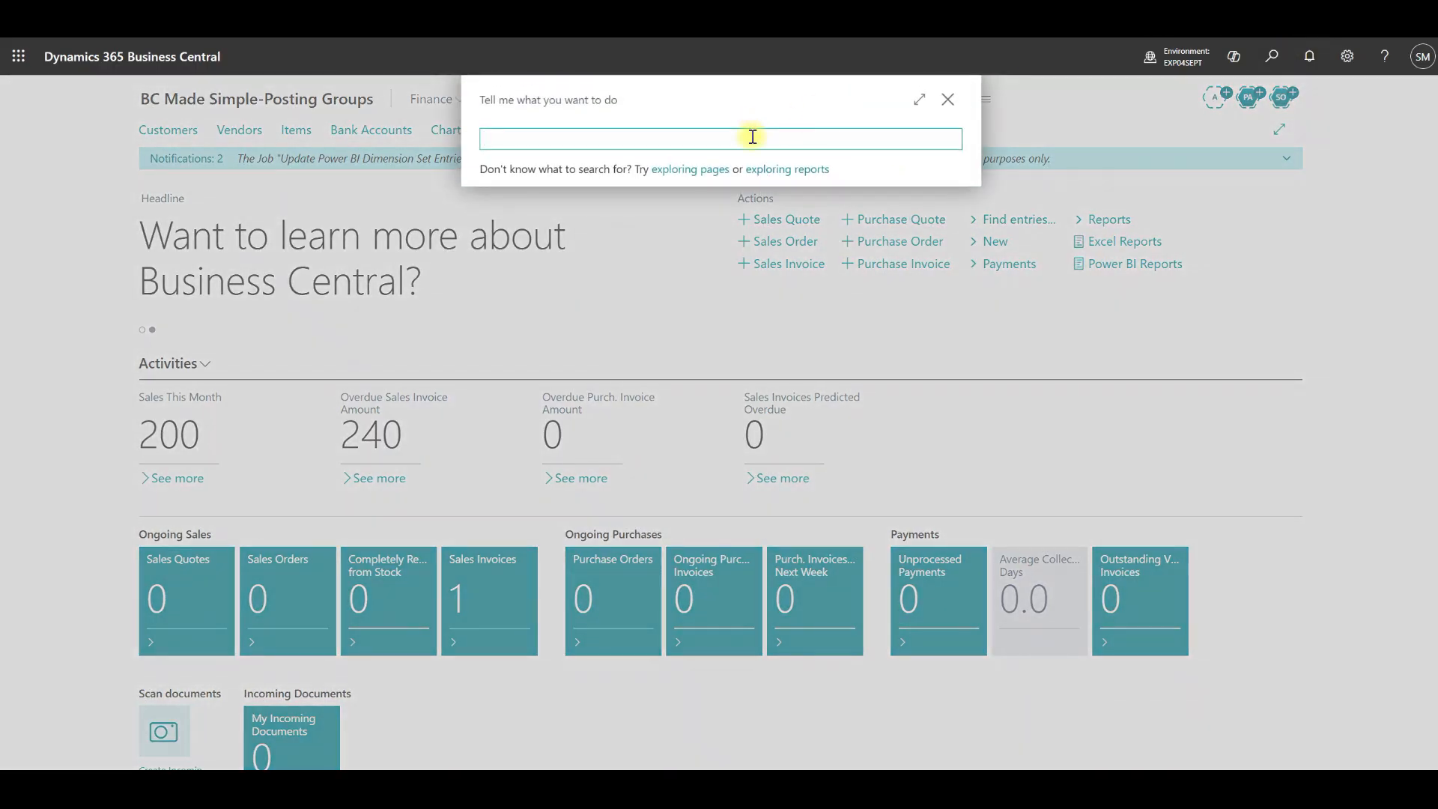
pyautogui.write('vat posting')
pyautogui.click(546, 208)
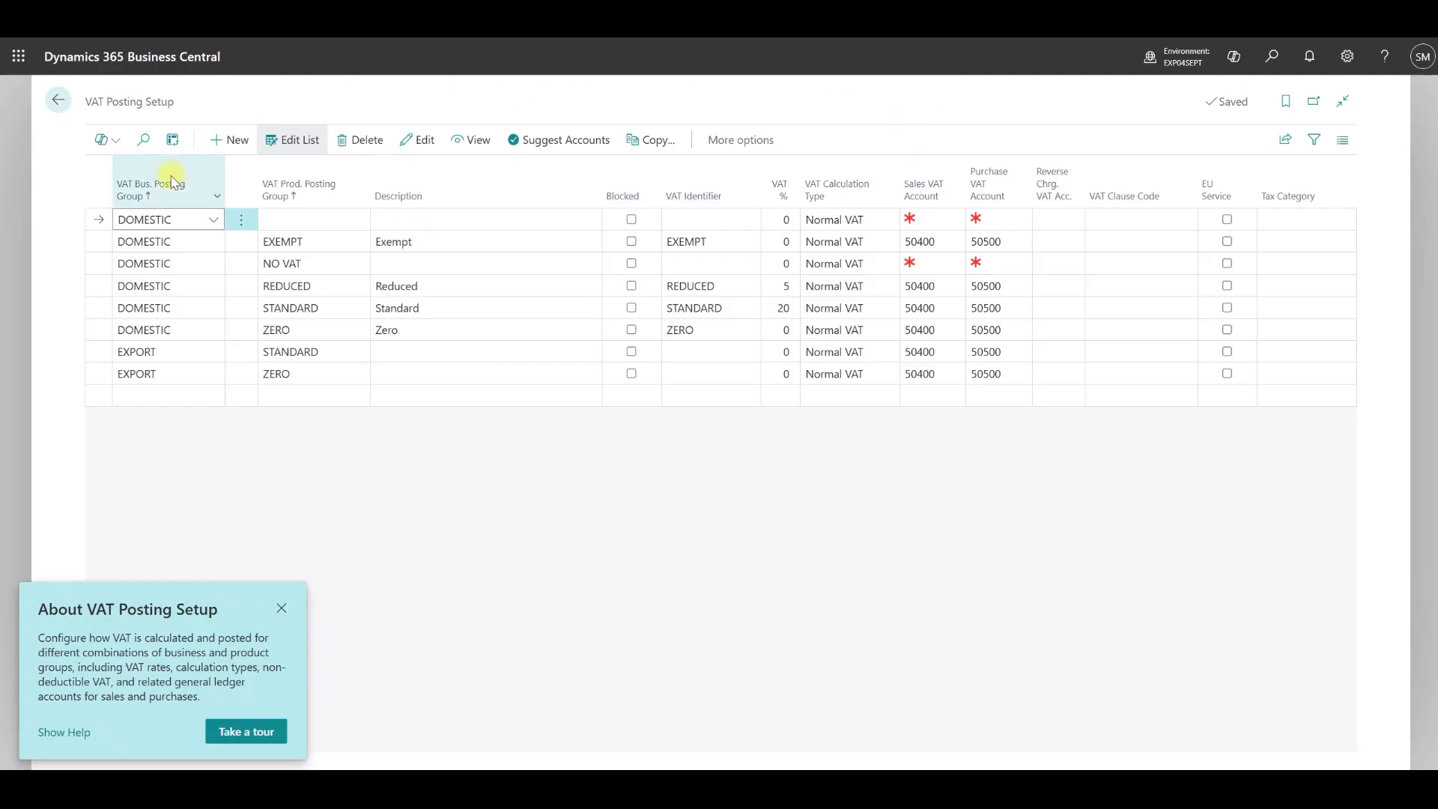
# Examine the available VAT Bus. Posting Group and VAT Prod. Posting Group codes in the setup lines
pyautogui.moveTo(172, 182)
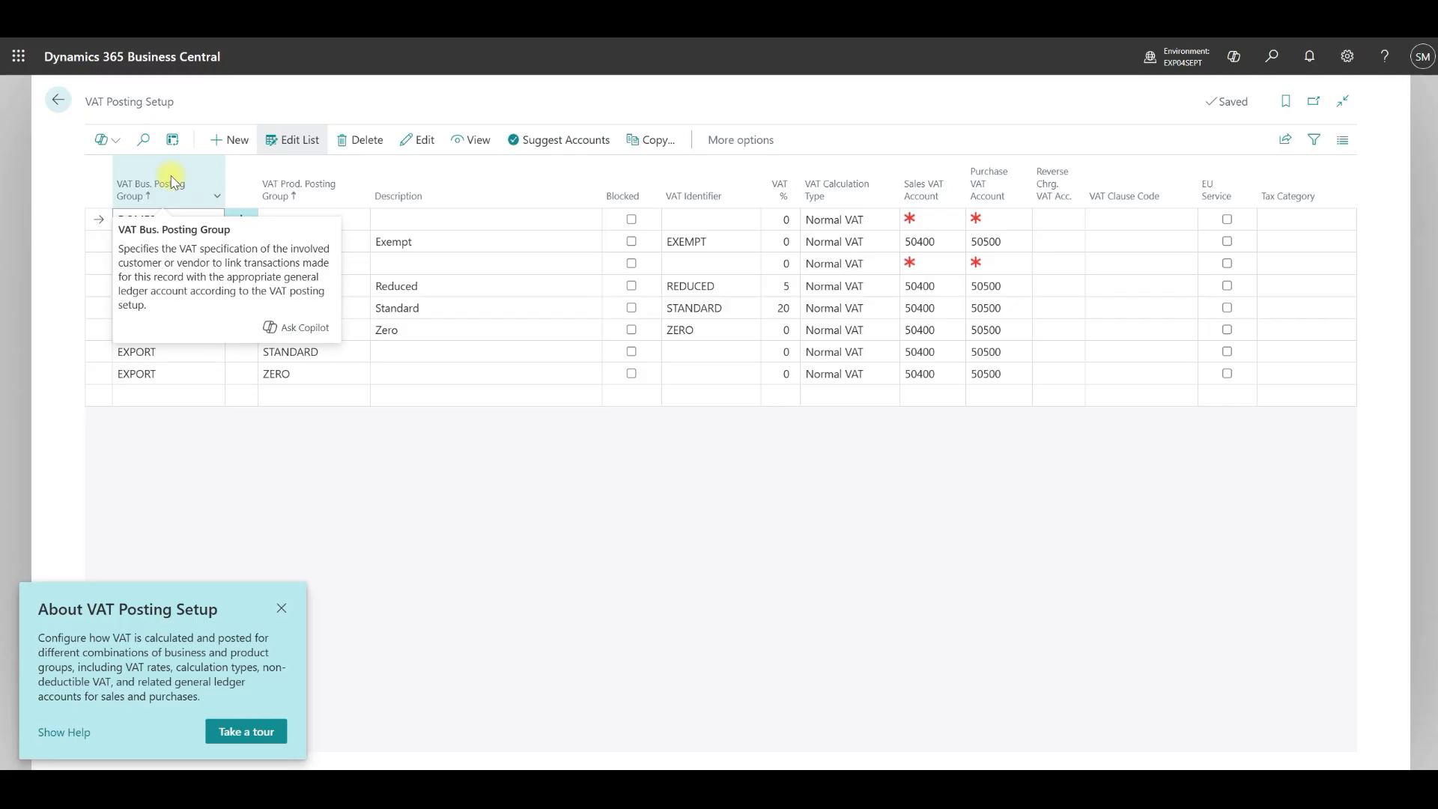
pyautogui.moveTo(288, 183)
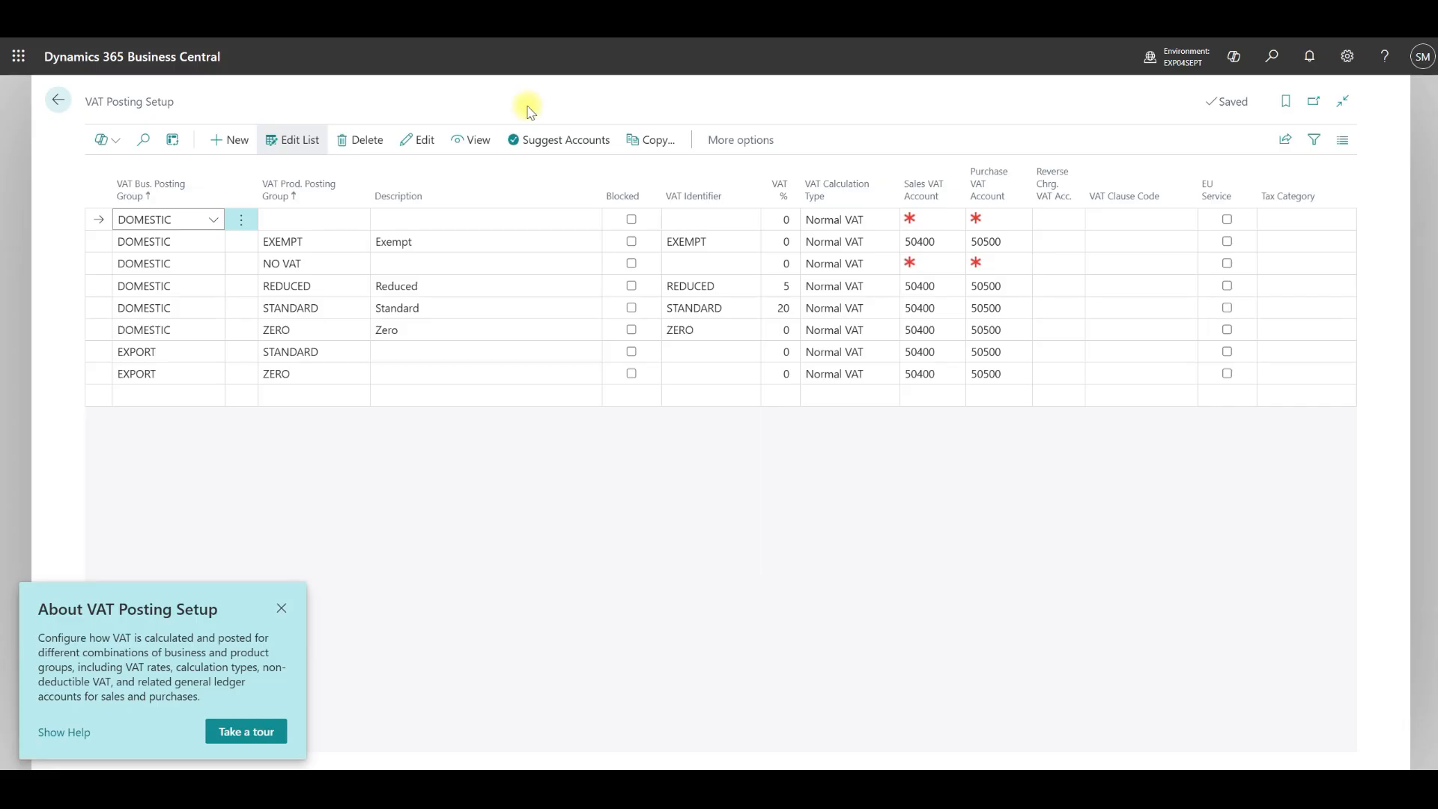
pyautogui.click(215, 221)
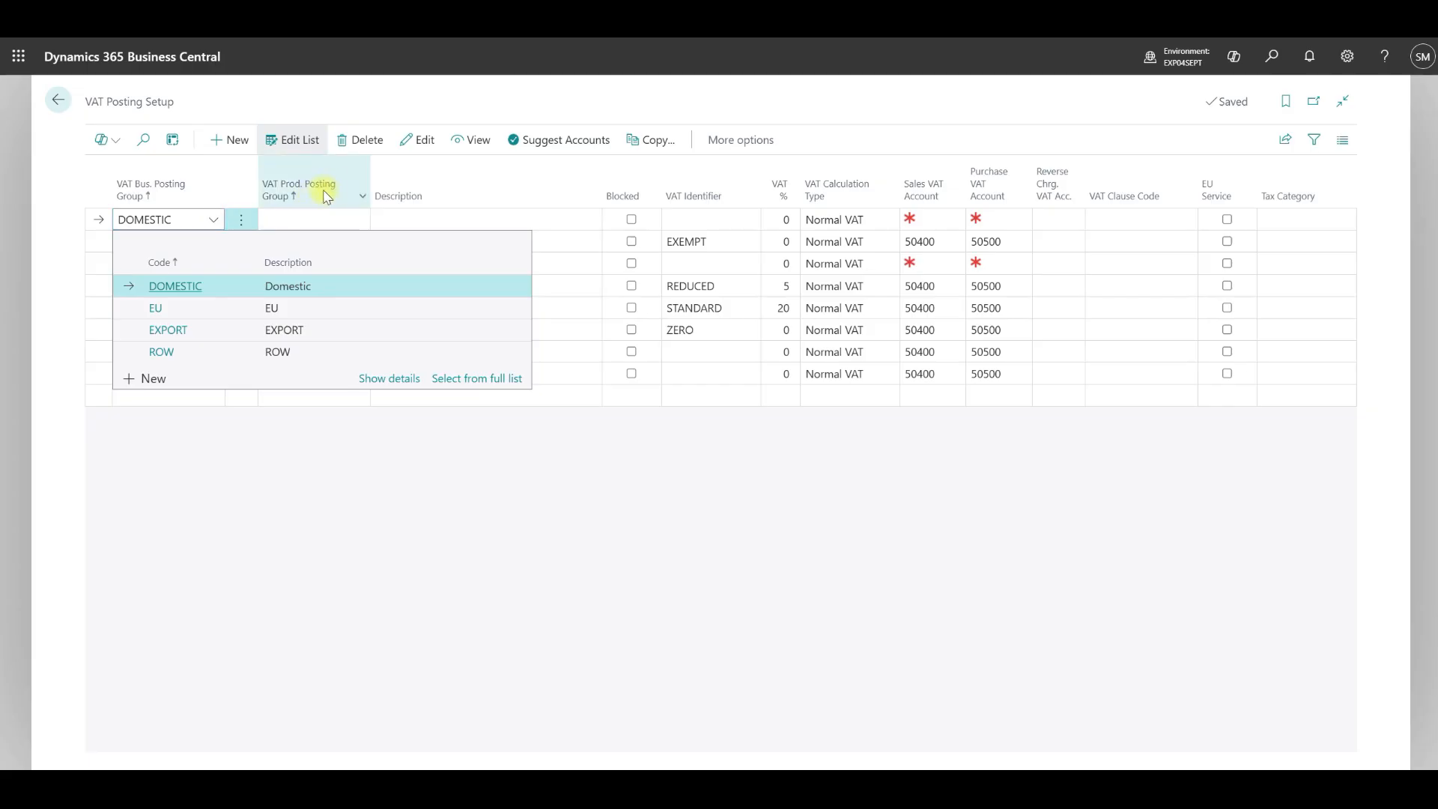
pyautogui.click(485, 193)
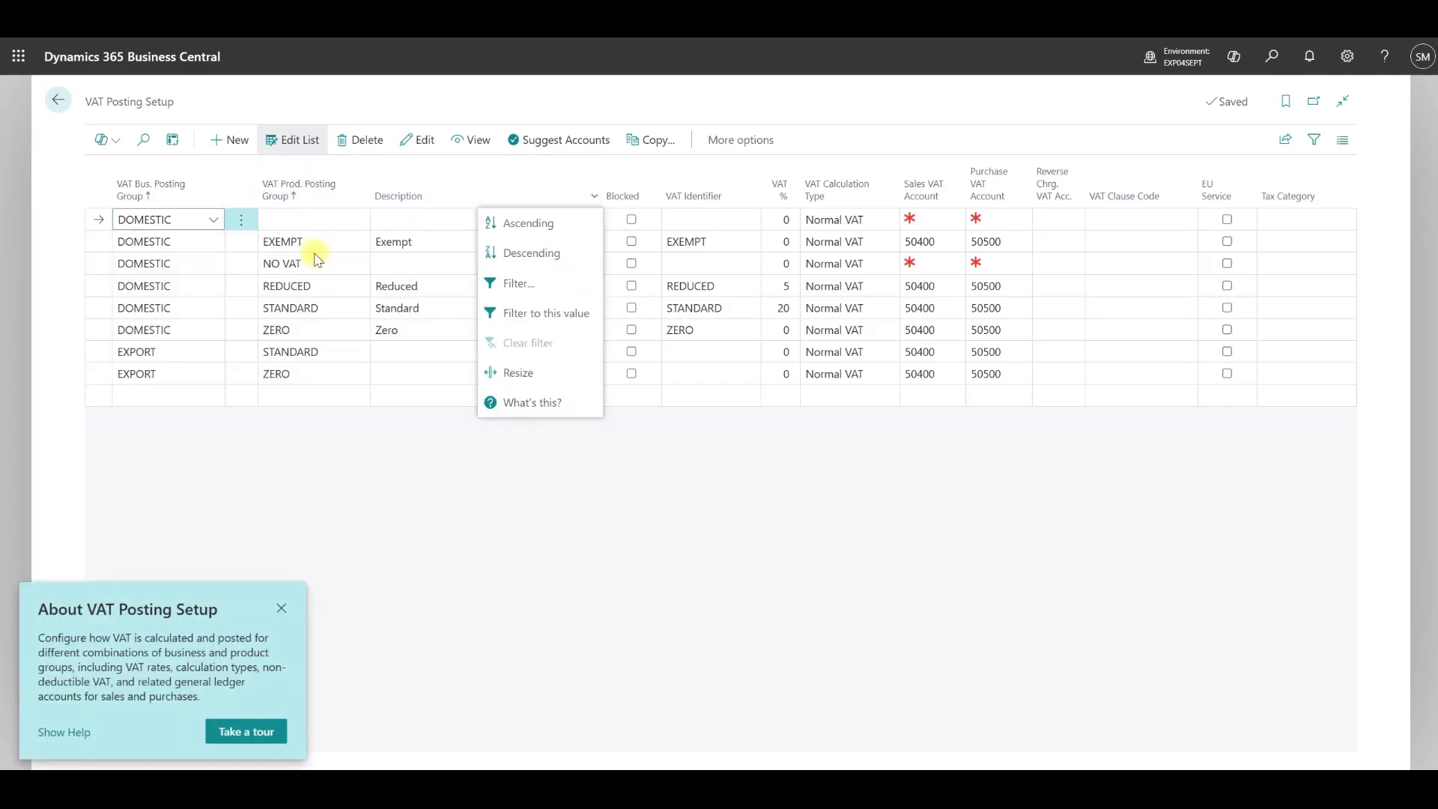
pyautogui.click(322, 245)
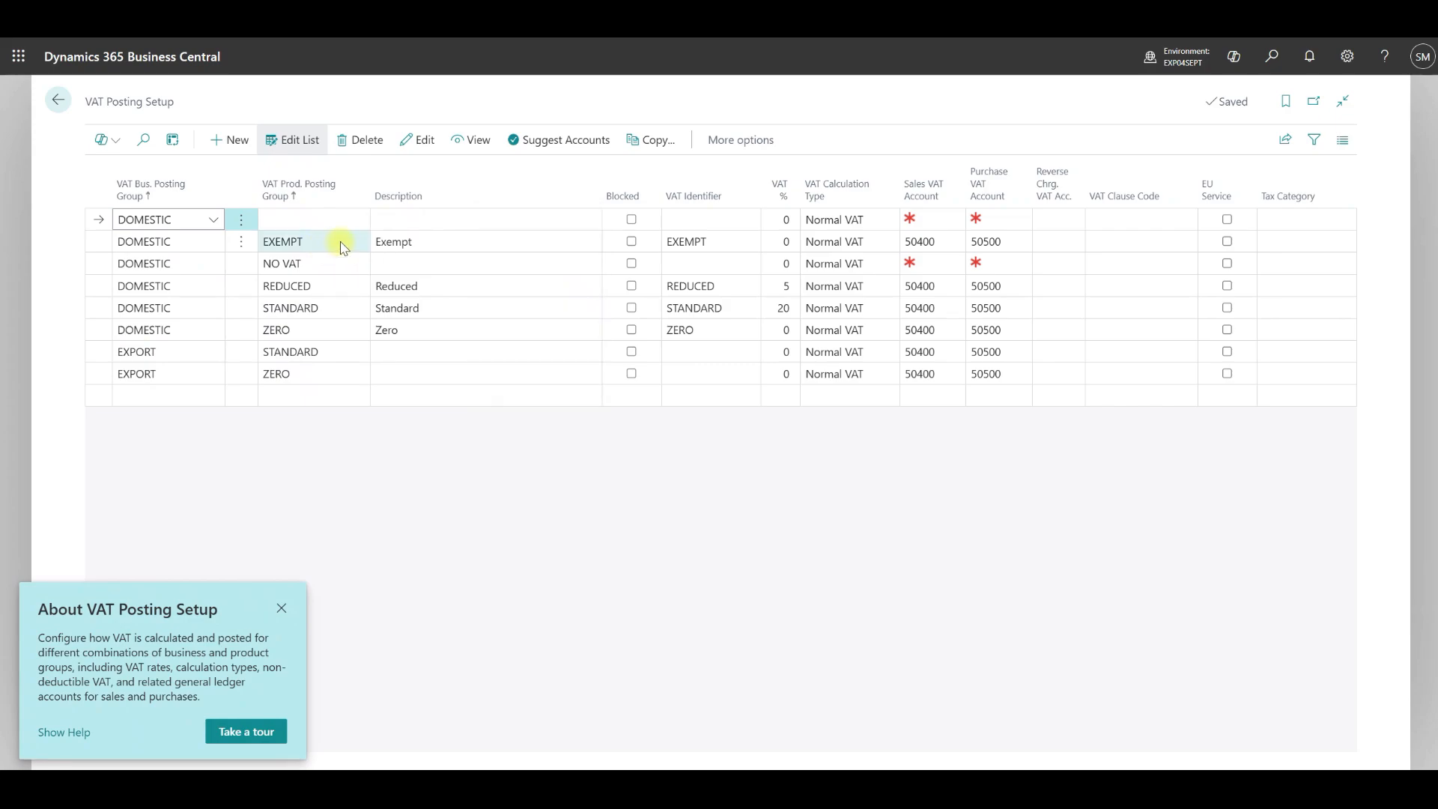
pyautogui.click(337, 241)
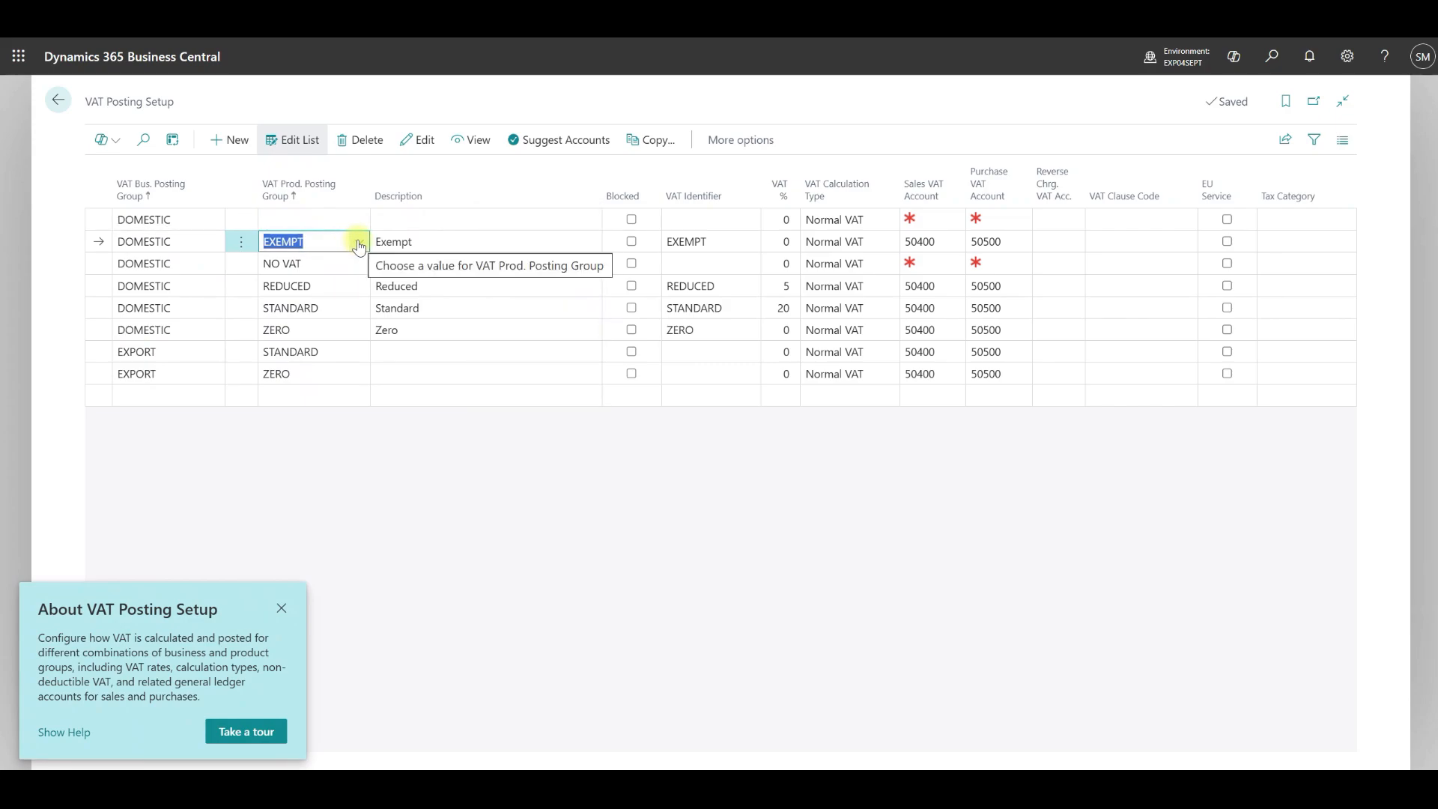
pyautogui.click(359, 244)
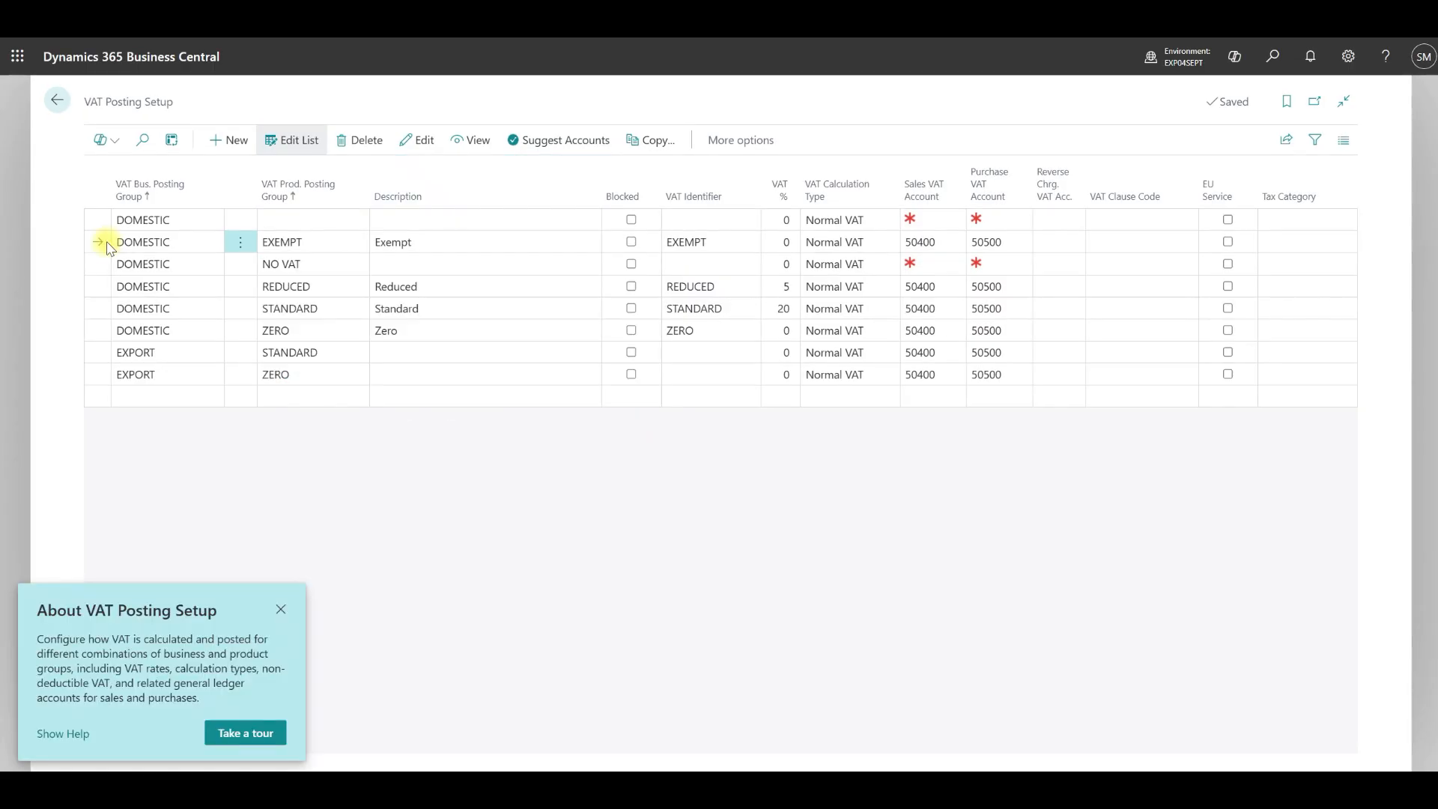
# Examine the DOMESTIC/STANDARD line's description, VAT identifier, VAT percentage, calculation type options and sales VAT account
pyautogui.click(108, 313)
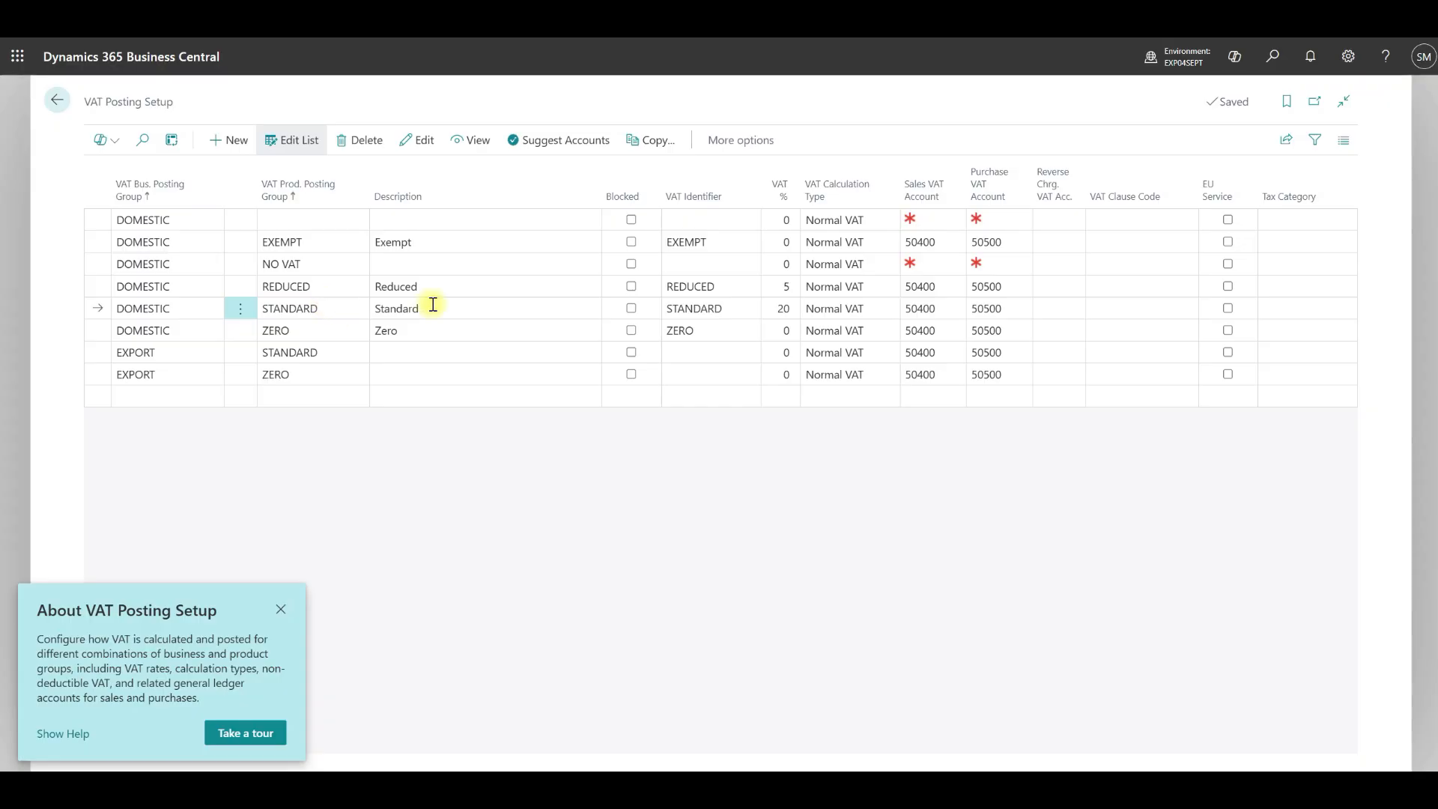
pyautogui.click(433, 303)
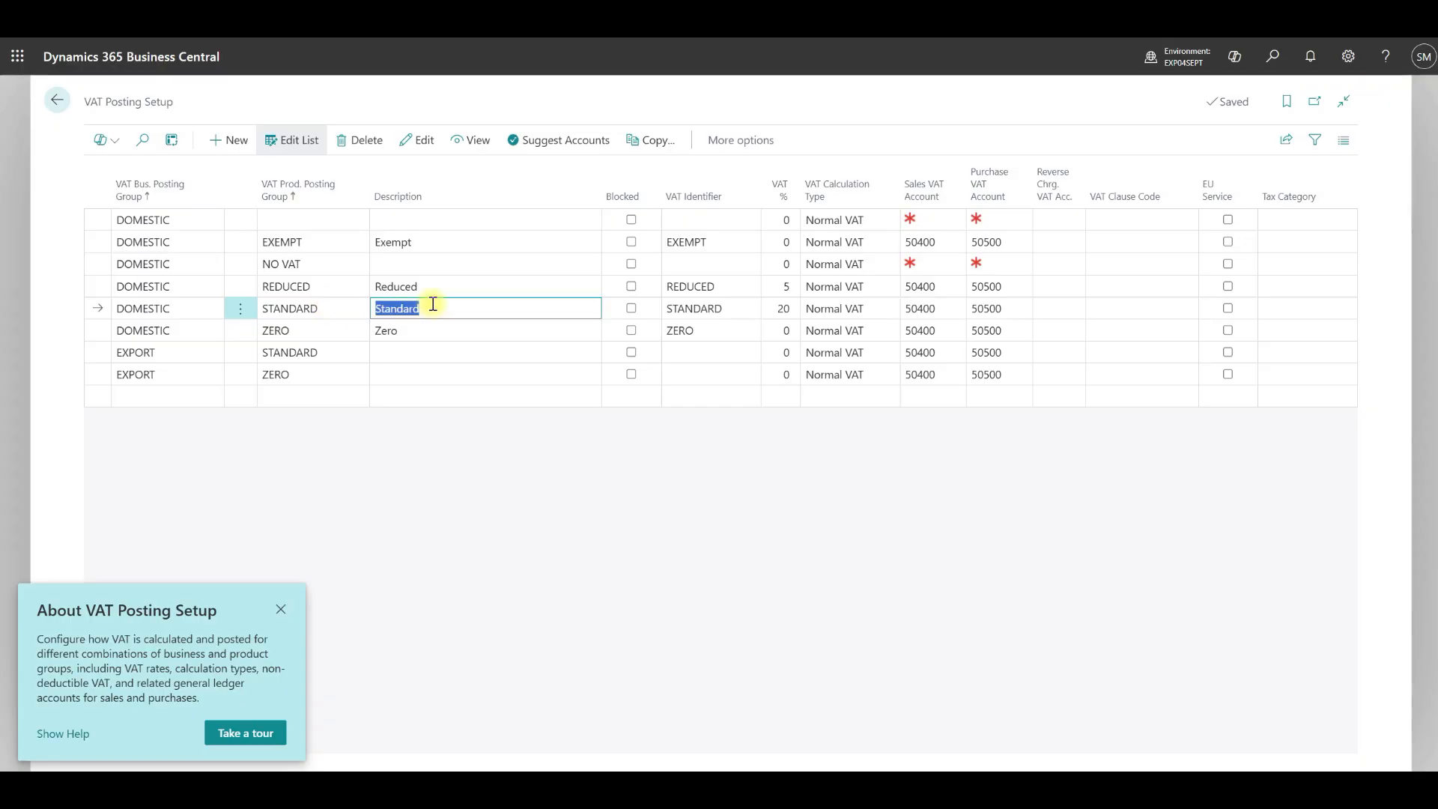
pyautogui.click(433, 303)
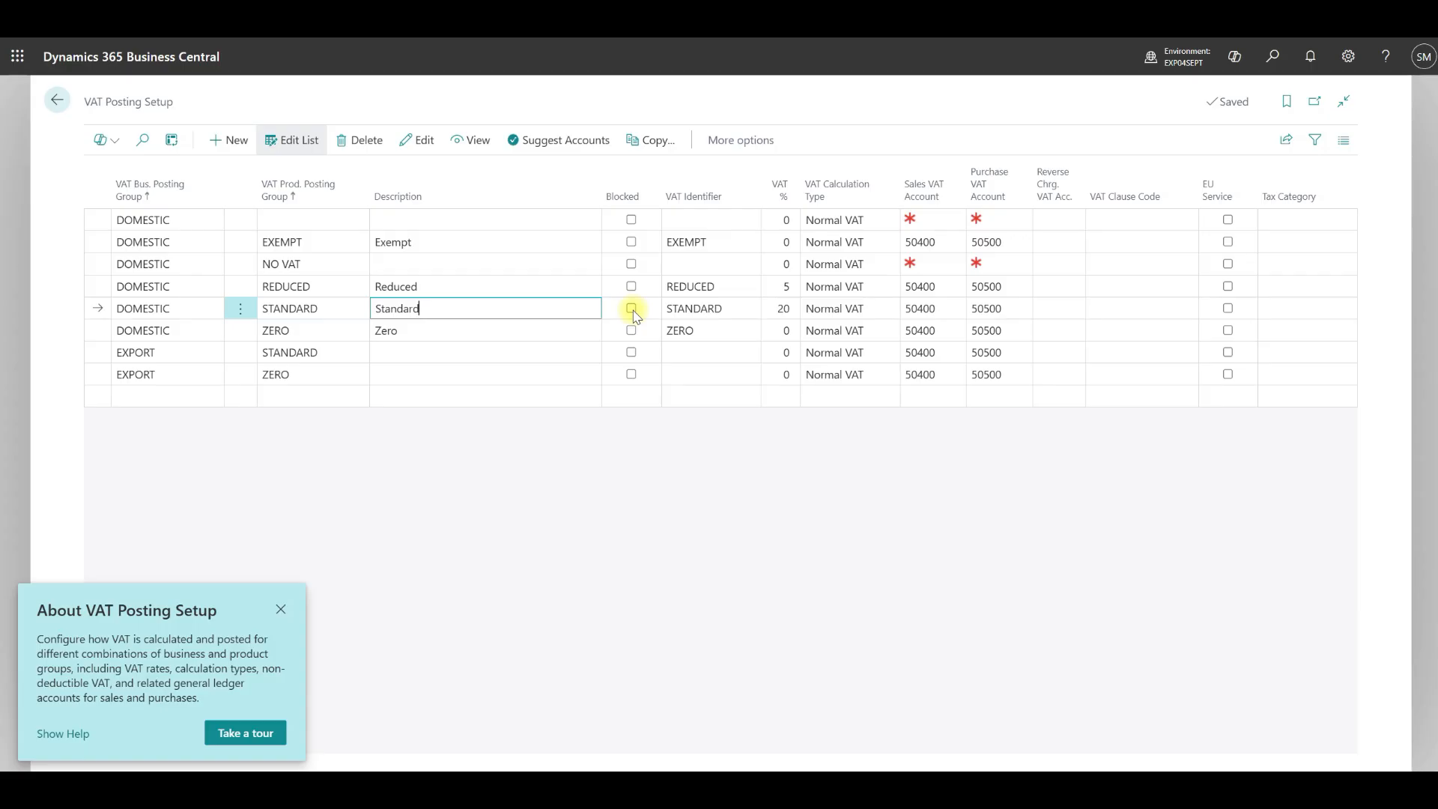
pyautogui.click(739, 302)
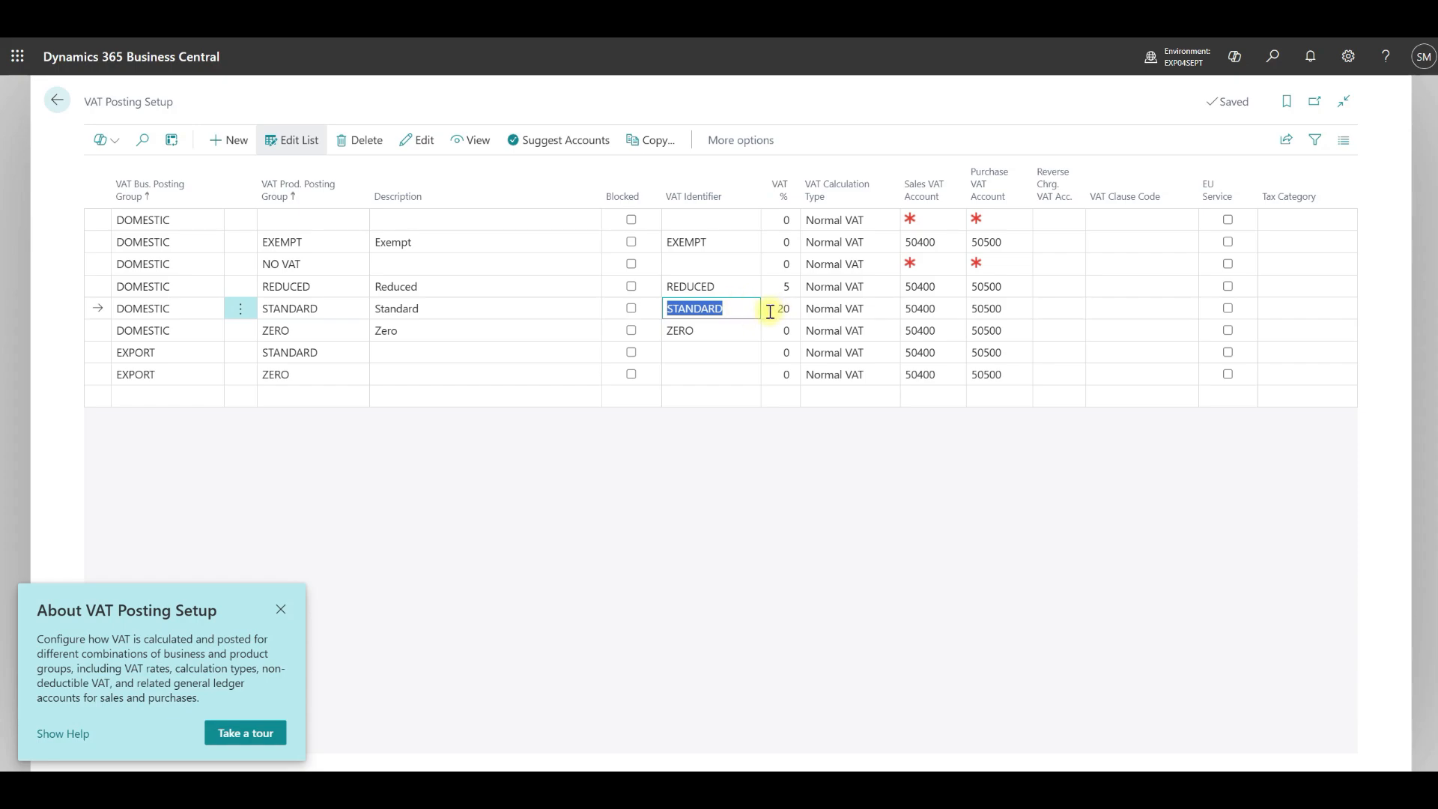
pyautogui.click(769, 312)
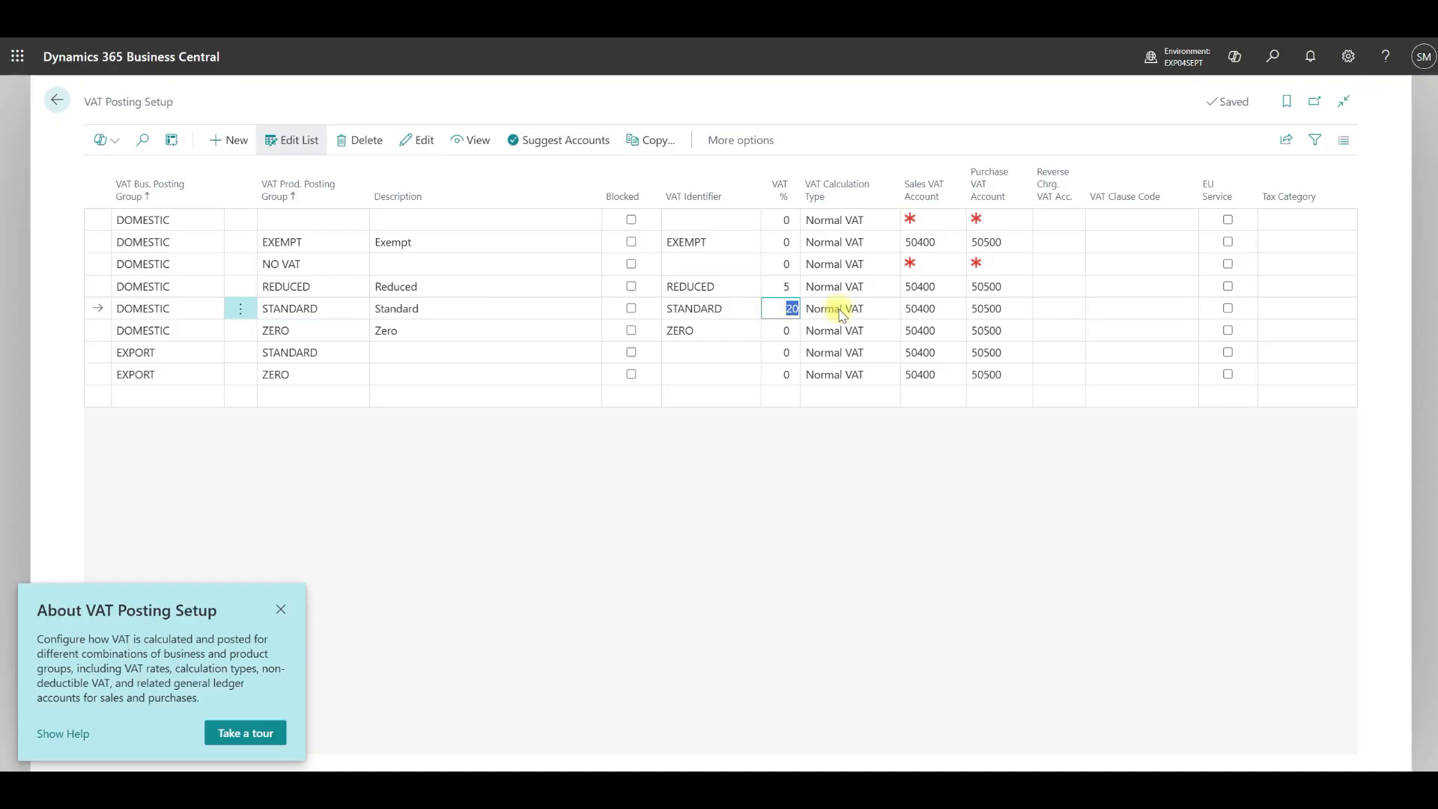
pyautogui.click(889, 308)
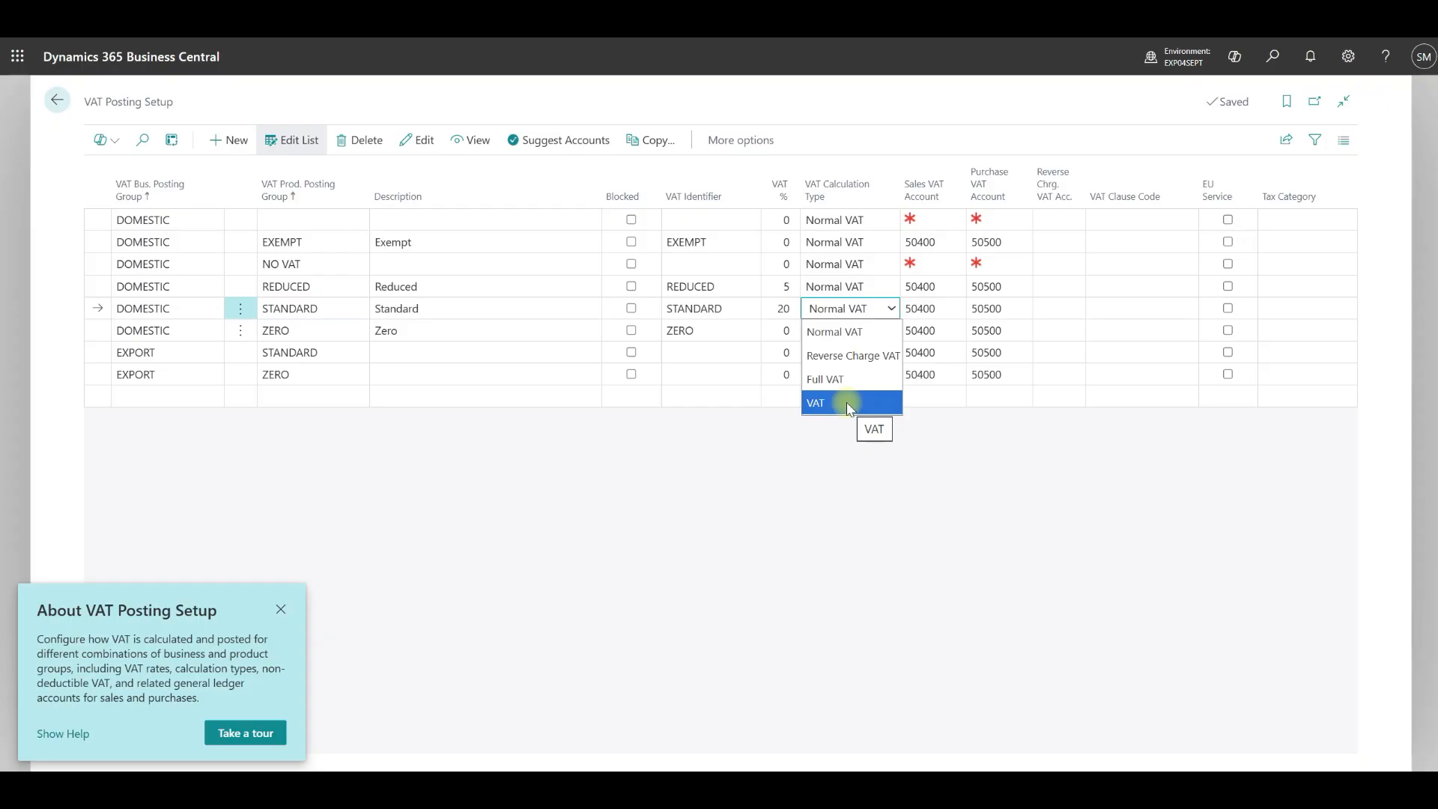
pyautogui.click(950, 308)
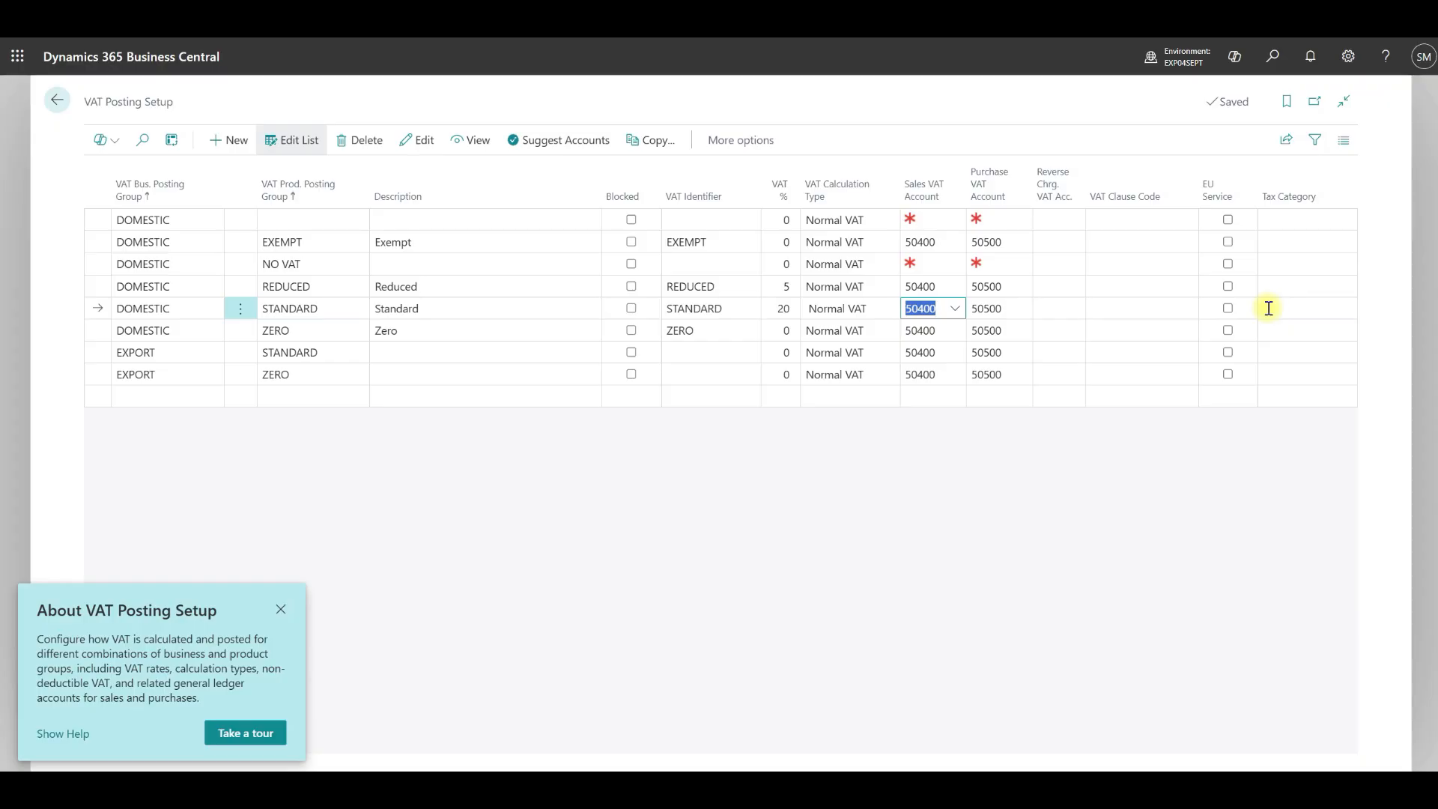
pyautogui.click(945, 303)
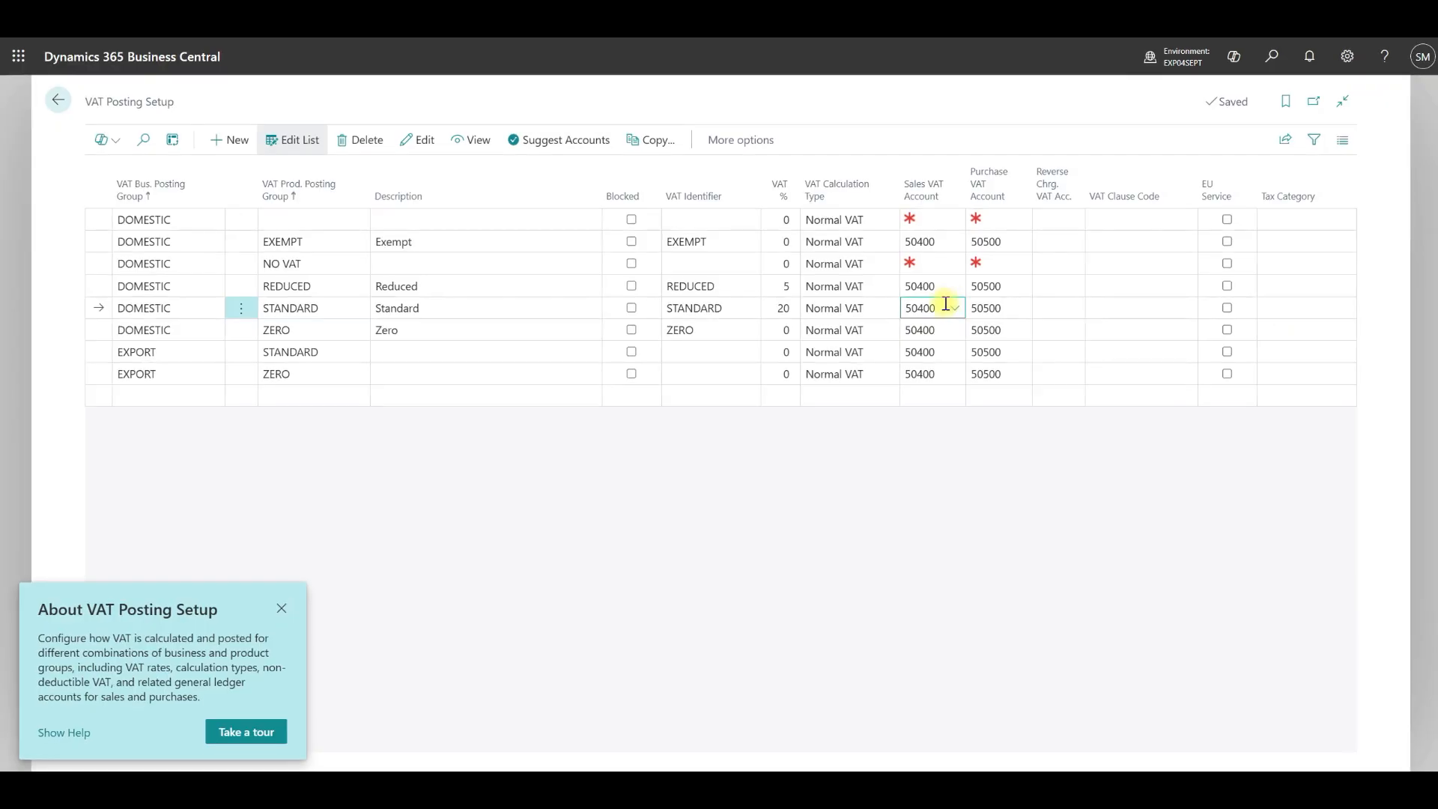